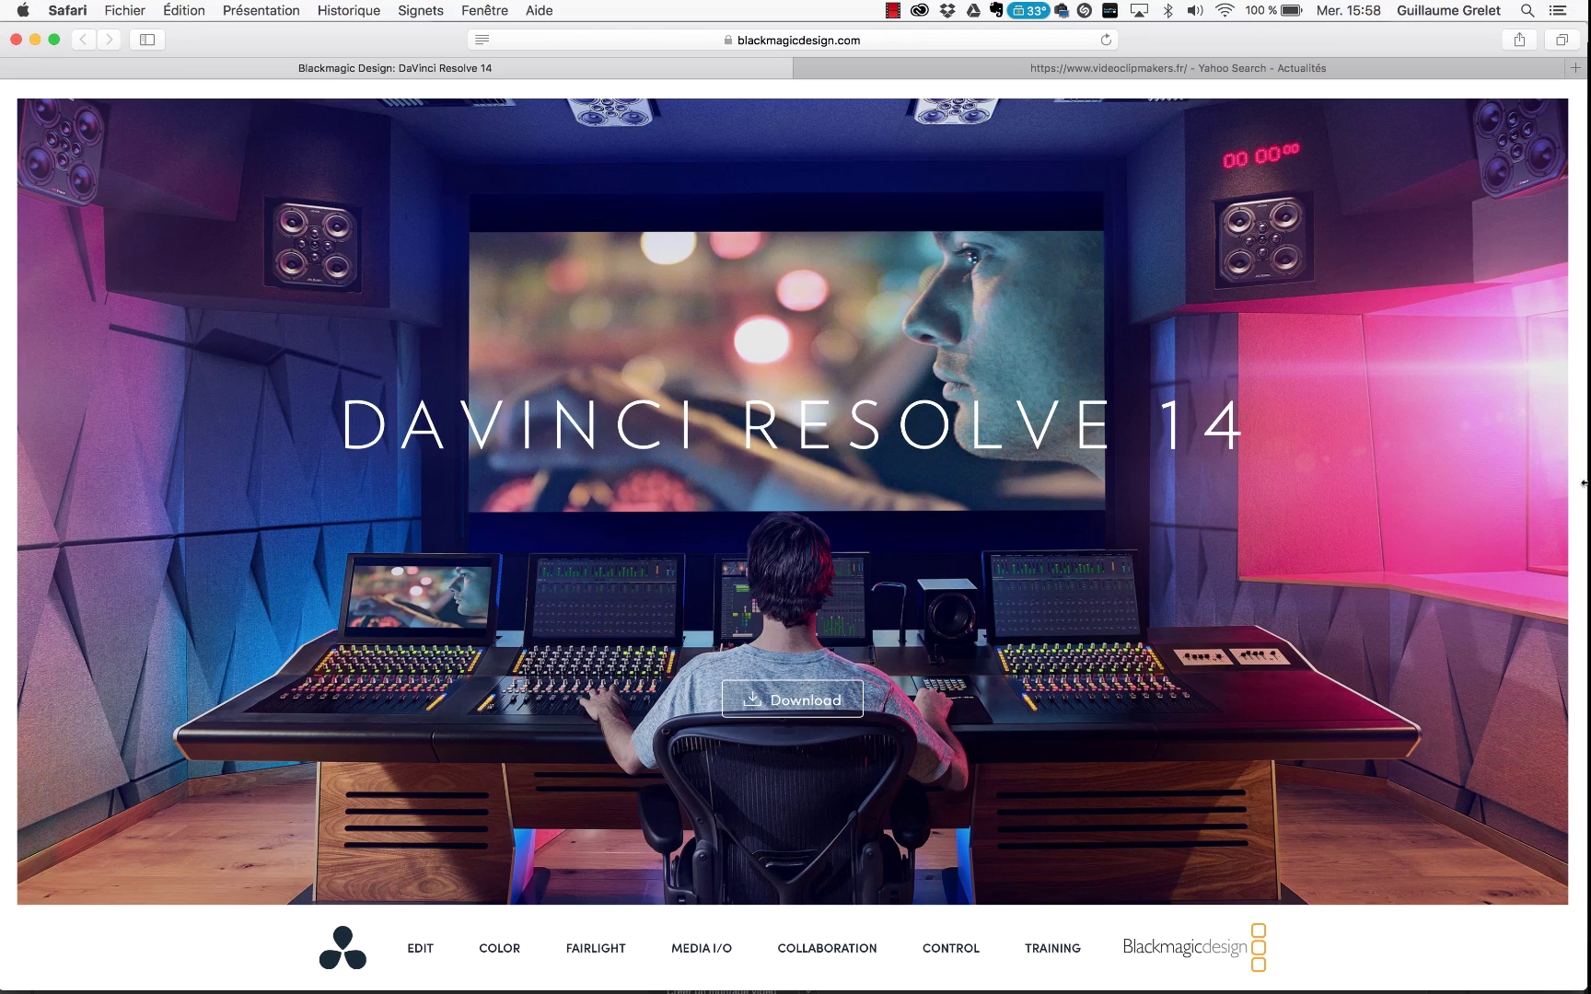
Look through the DaVinci Resolve 14 product page, covering its Professional Editing, Color Correction and Fairlight Audio sections.
scroll(1120, 464, "down", 8)
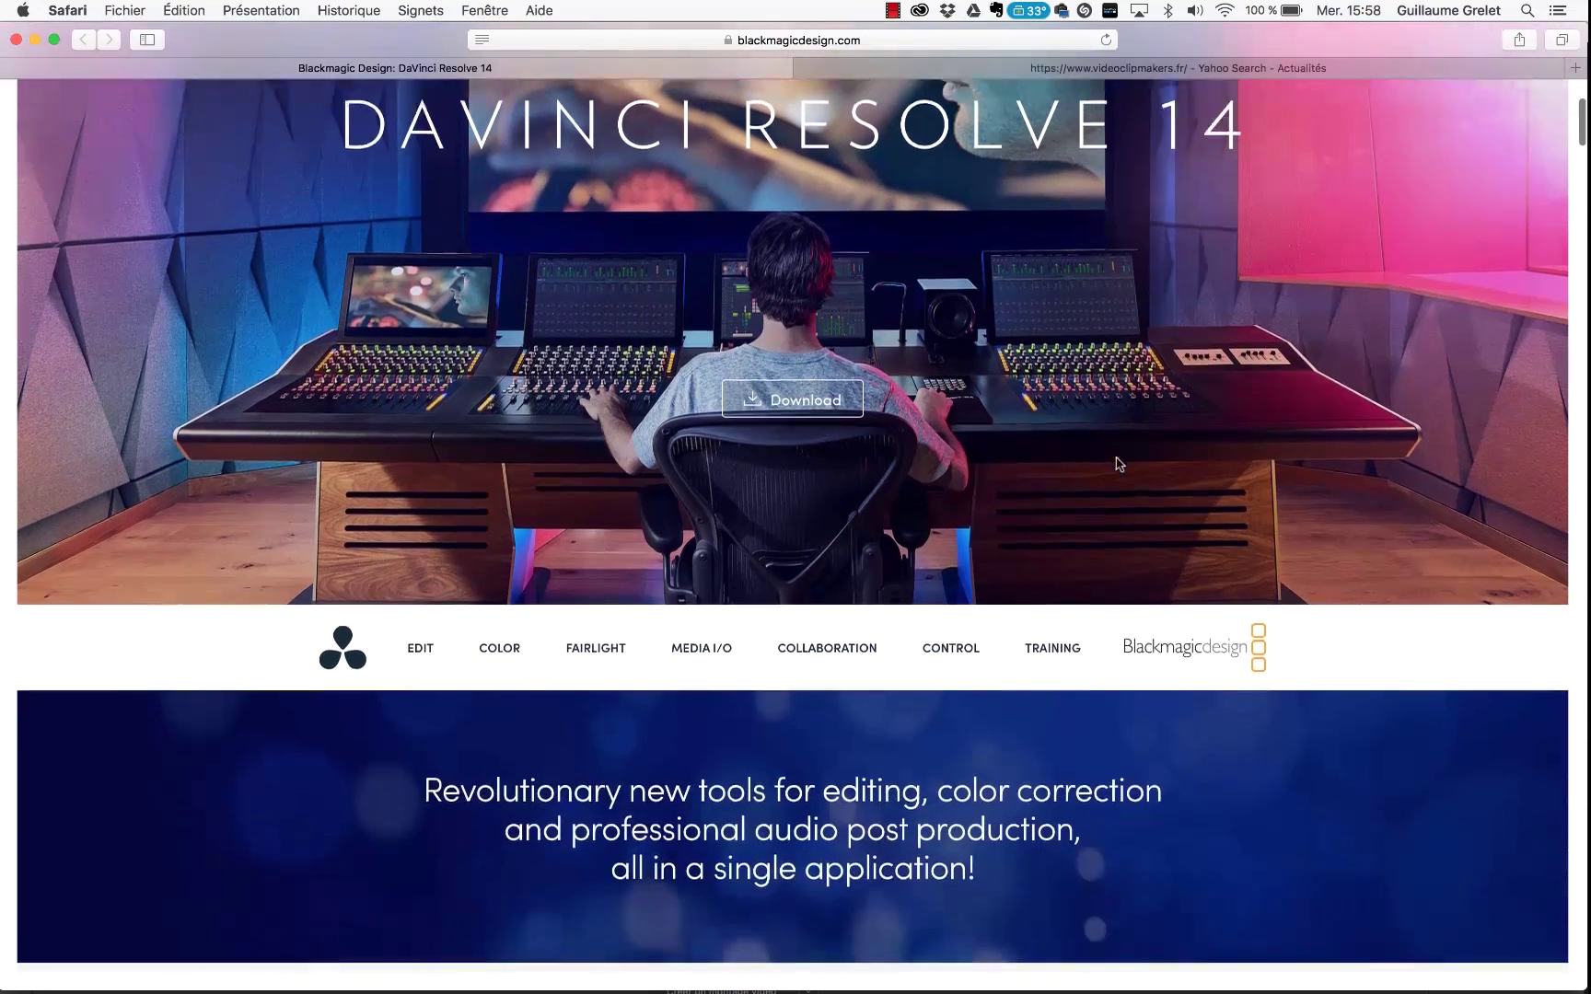
scroll(1120, 464, "up", 5)
scroll(1120, 464, "up", 3)
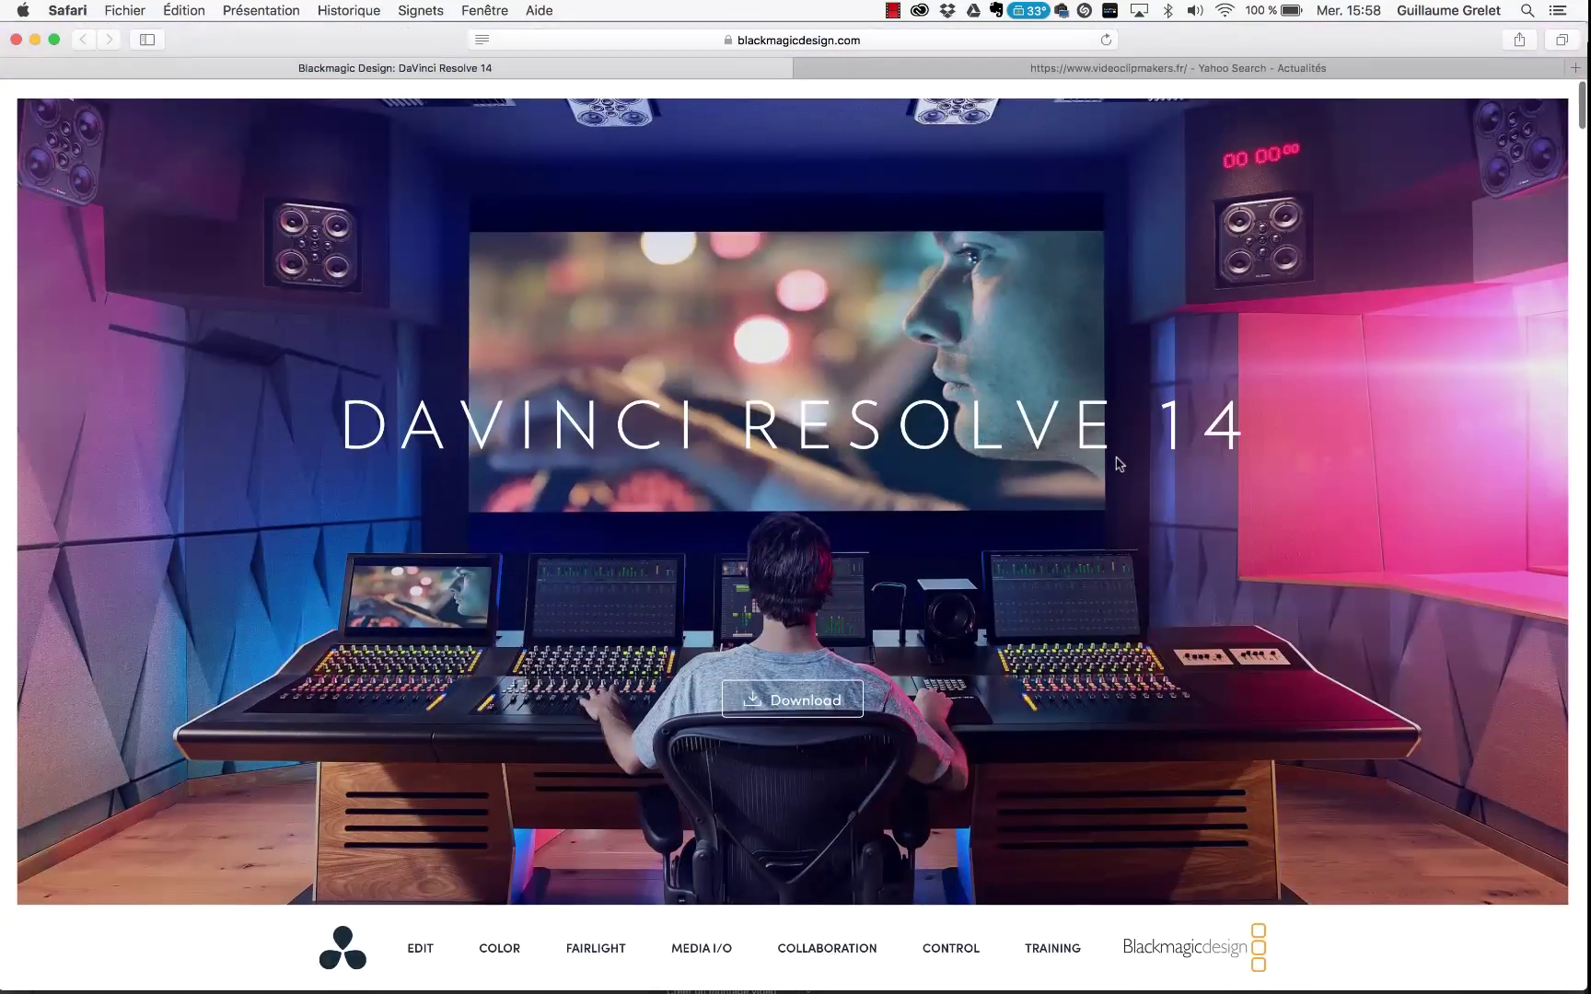
scroll(1120, 464, "down", 9)
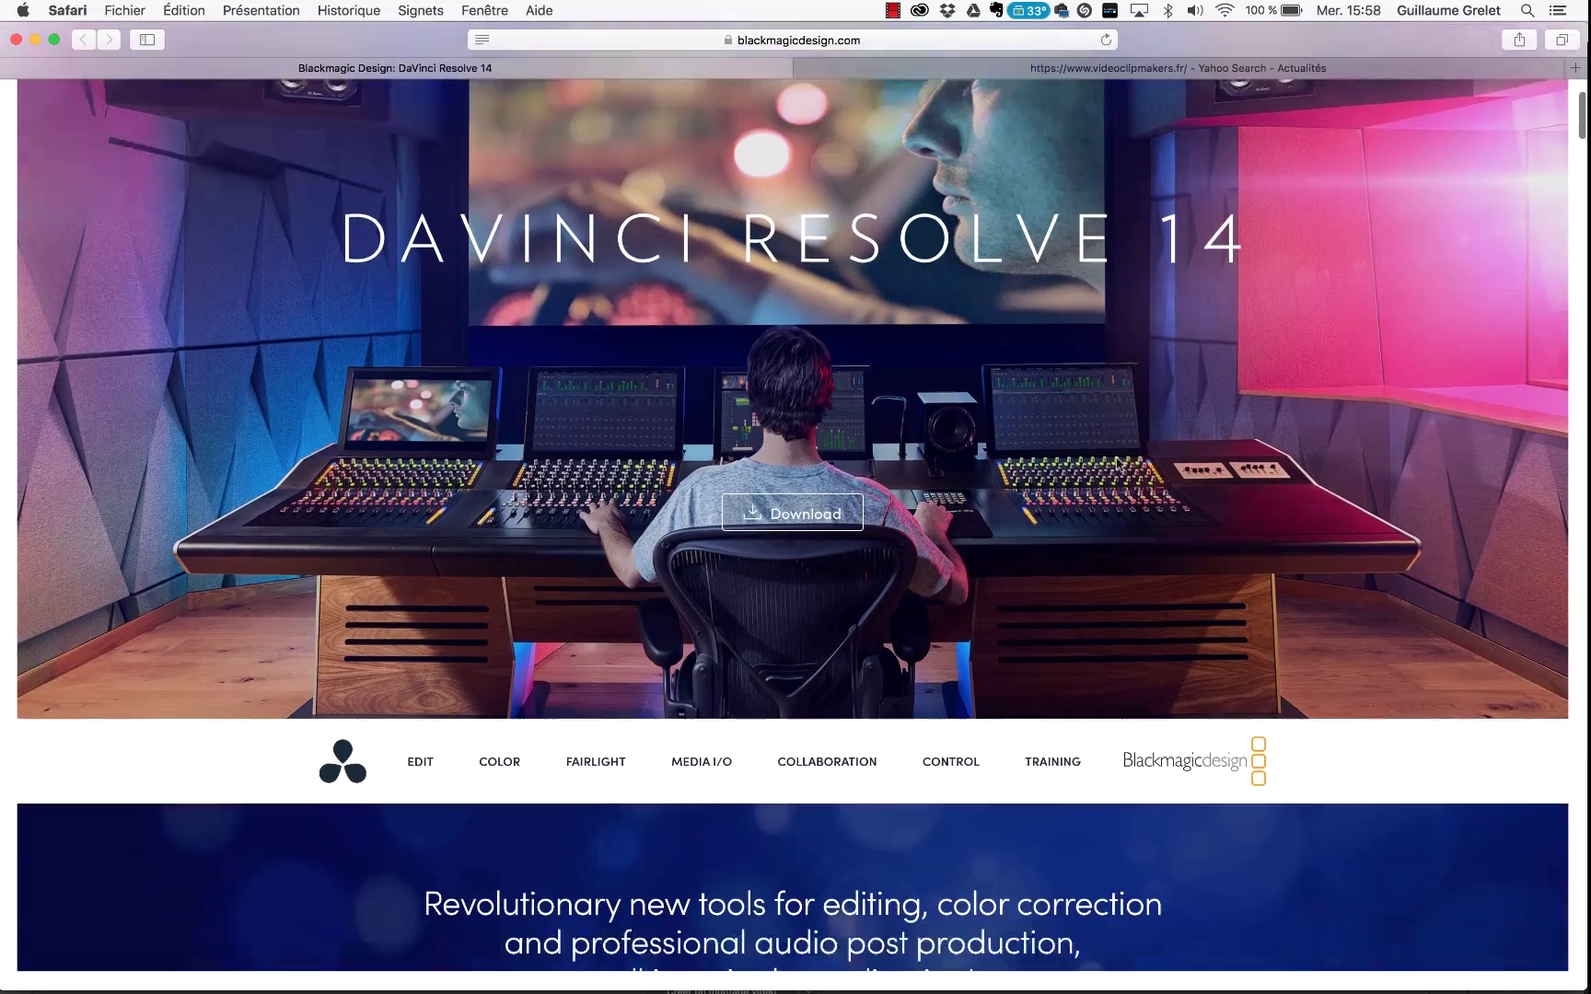
scroll(1286, 486, "up", 9)
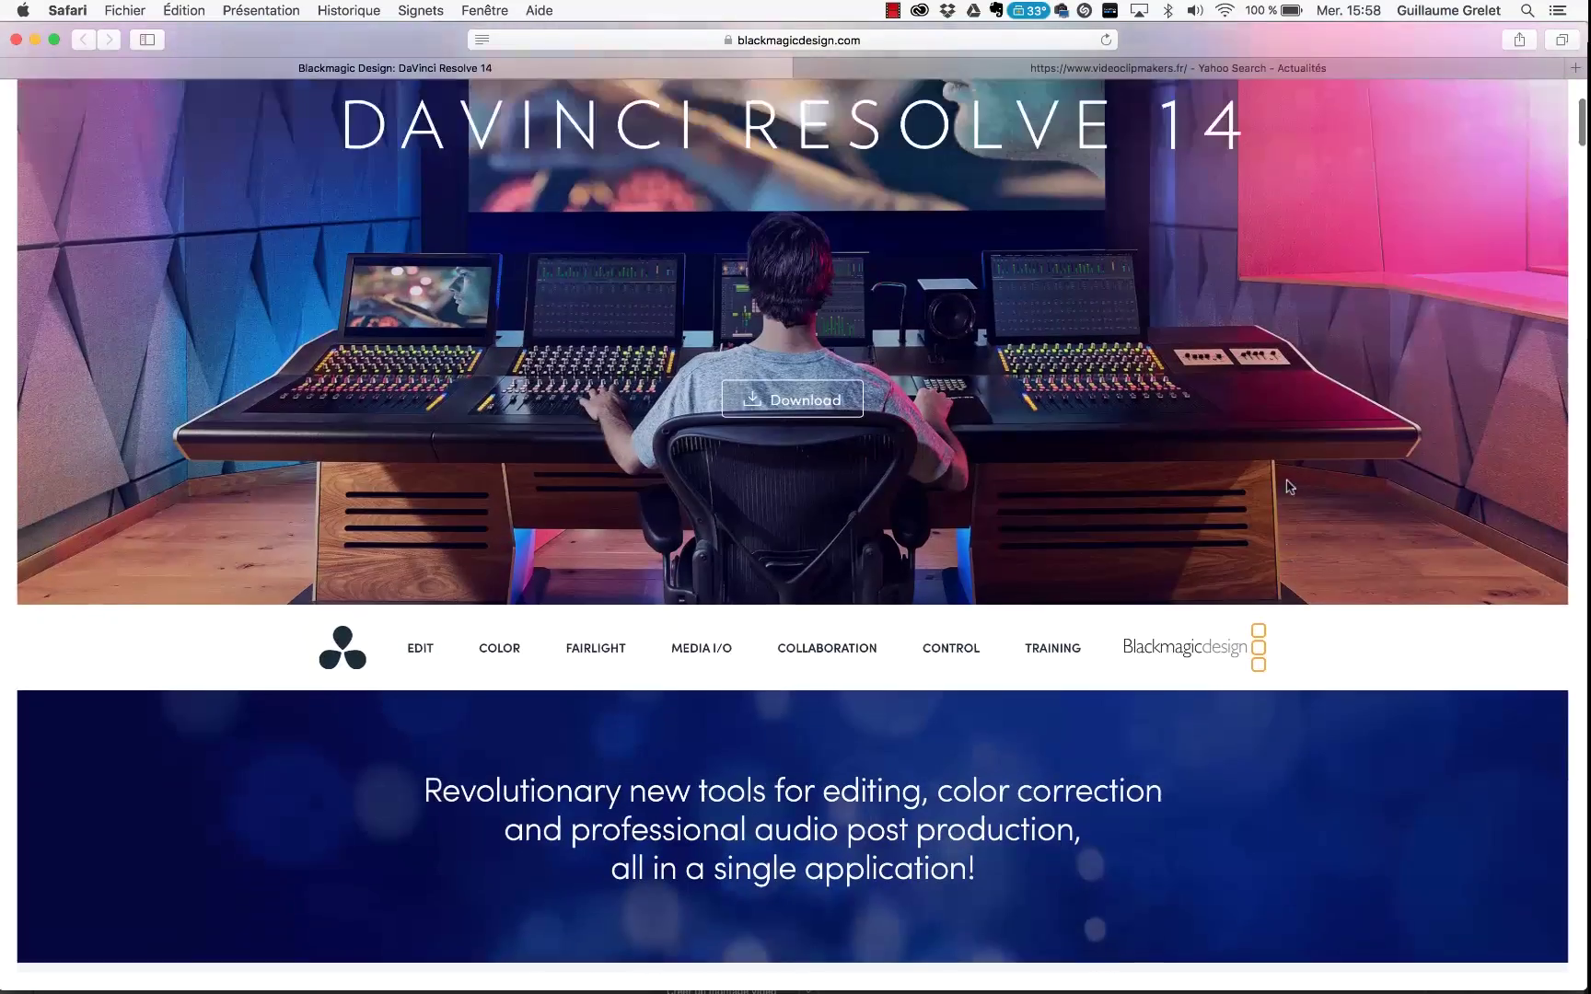
scroll(1286, 486, "down", 15)
scroll(1286, 486, "down", 16)
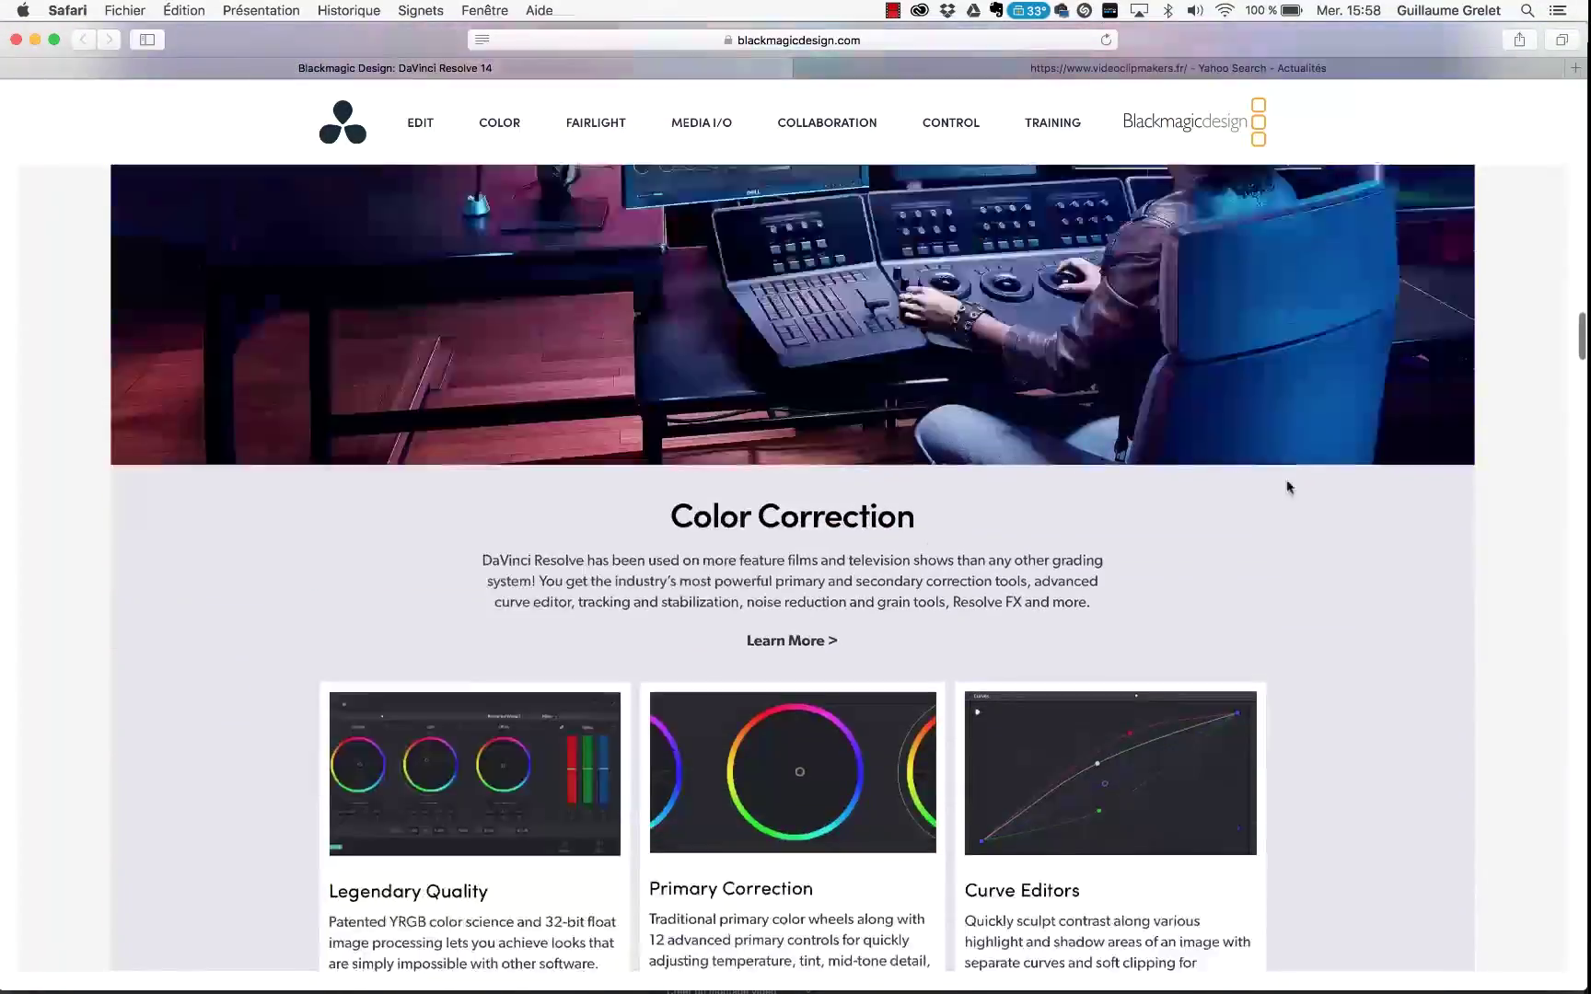
scroll(1286, 486, "up", 8)
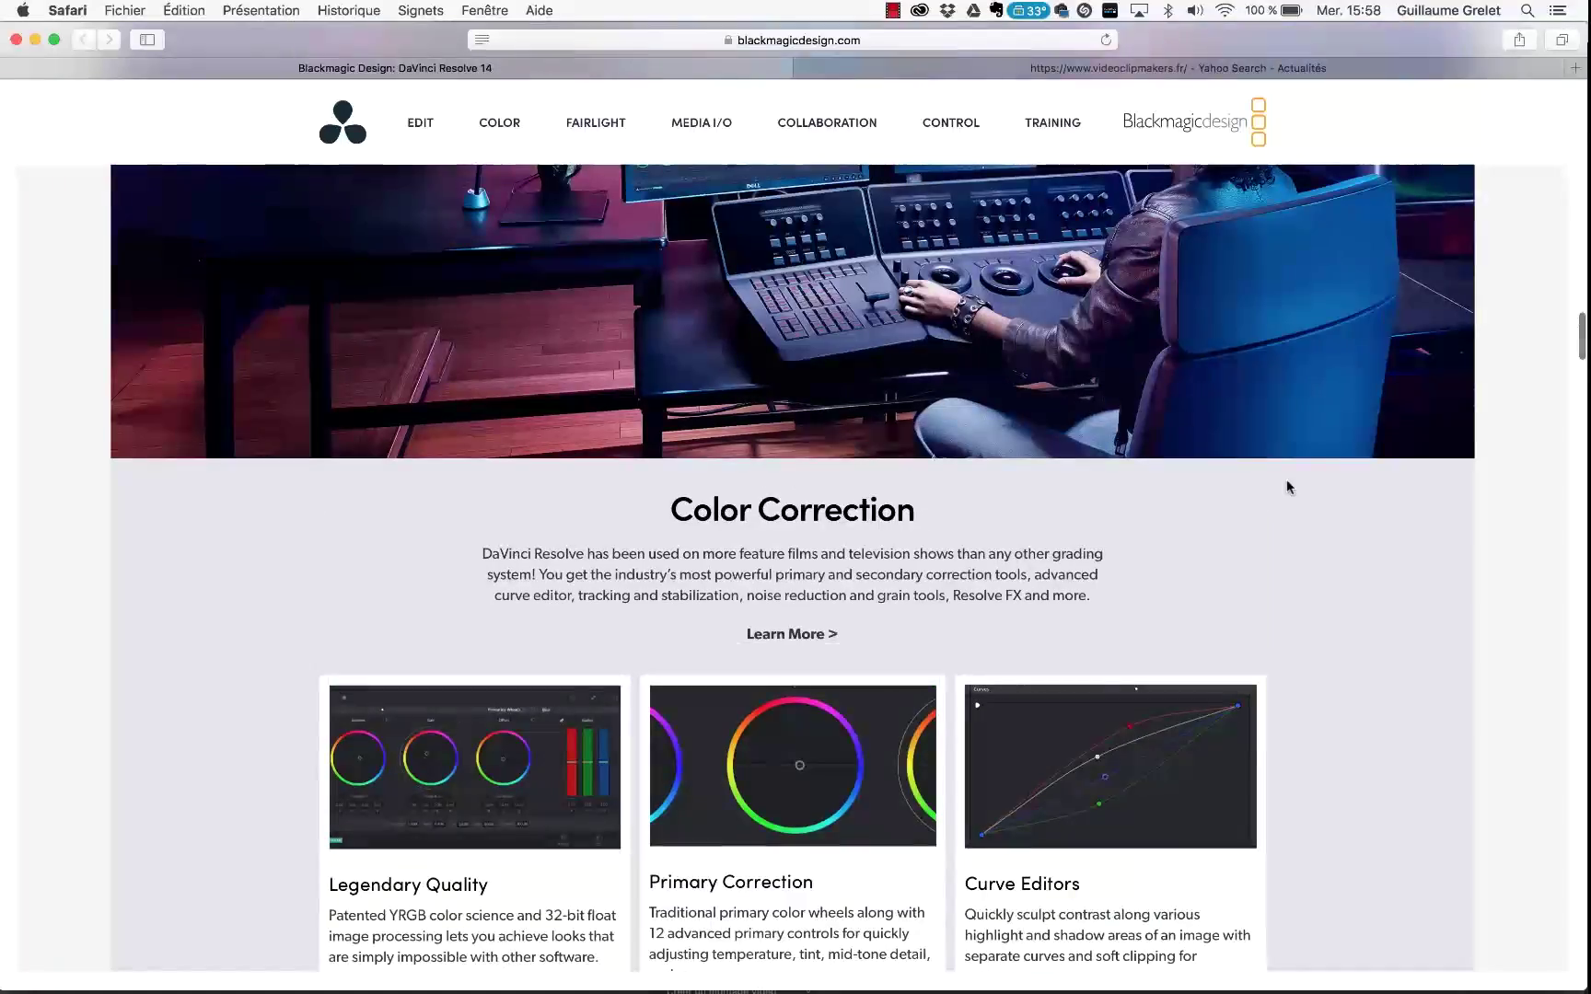
scroll(1287, 487, "up", 10)
scroll(1287, 487, "down", 16)
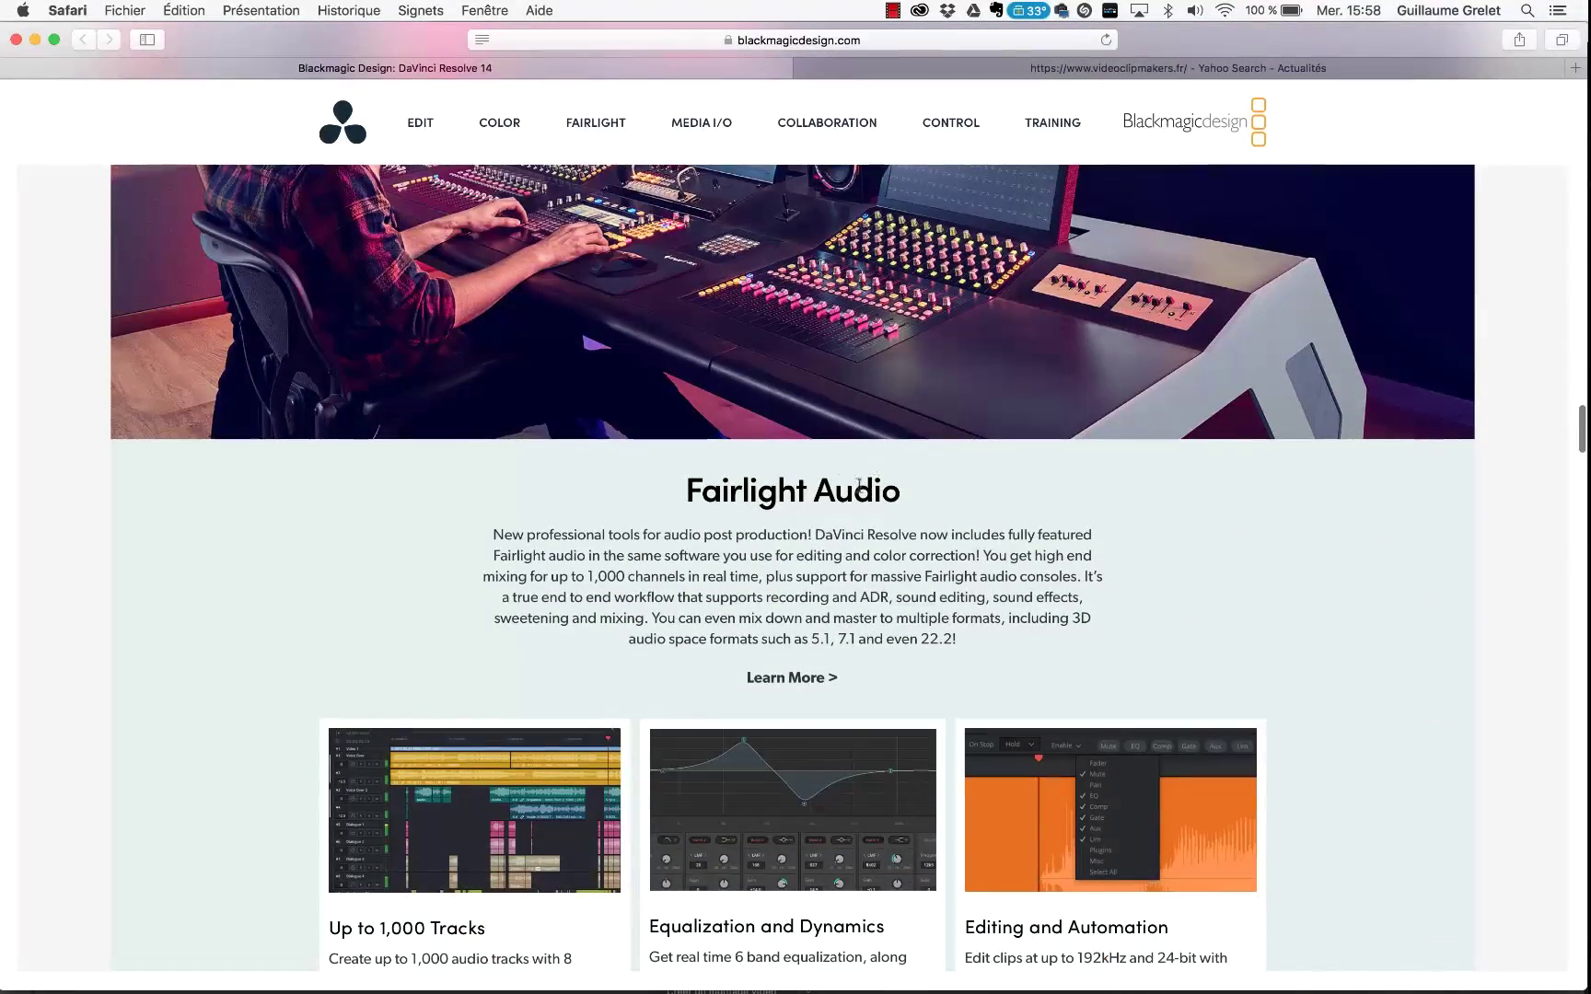
scroll(1391, 569, "down", 3)
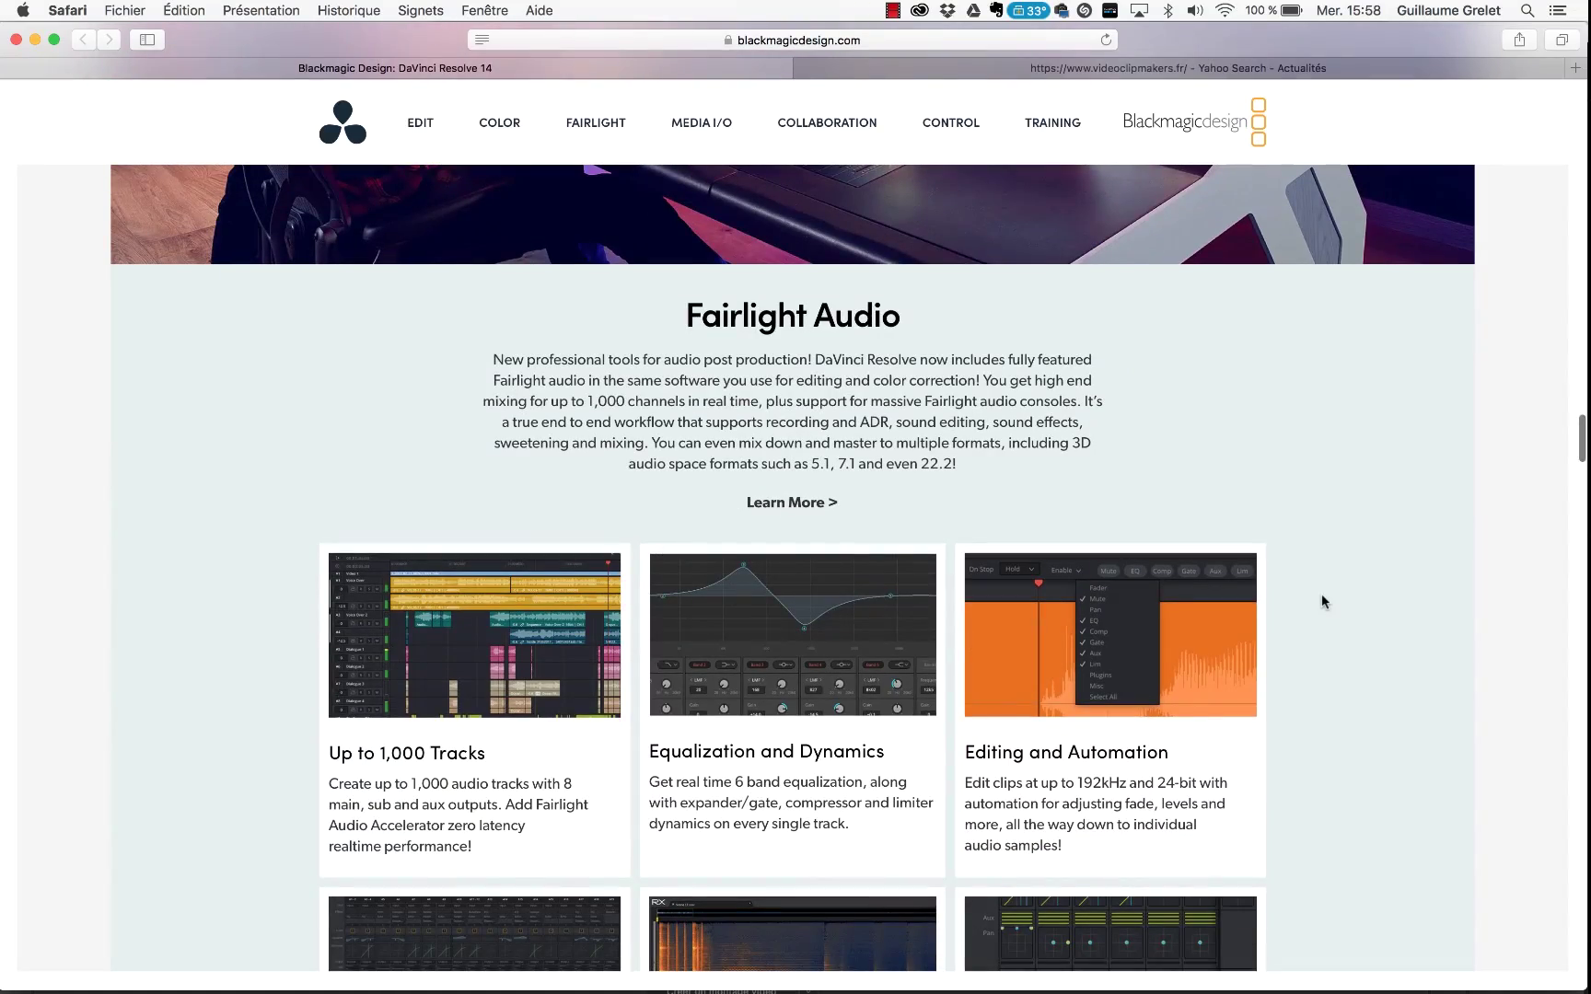
scroll(1321, 597, "up", 10)
scroll(1321, 602, "up", 15)
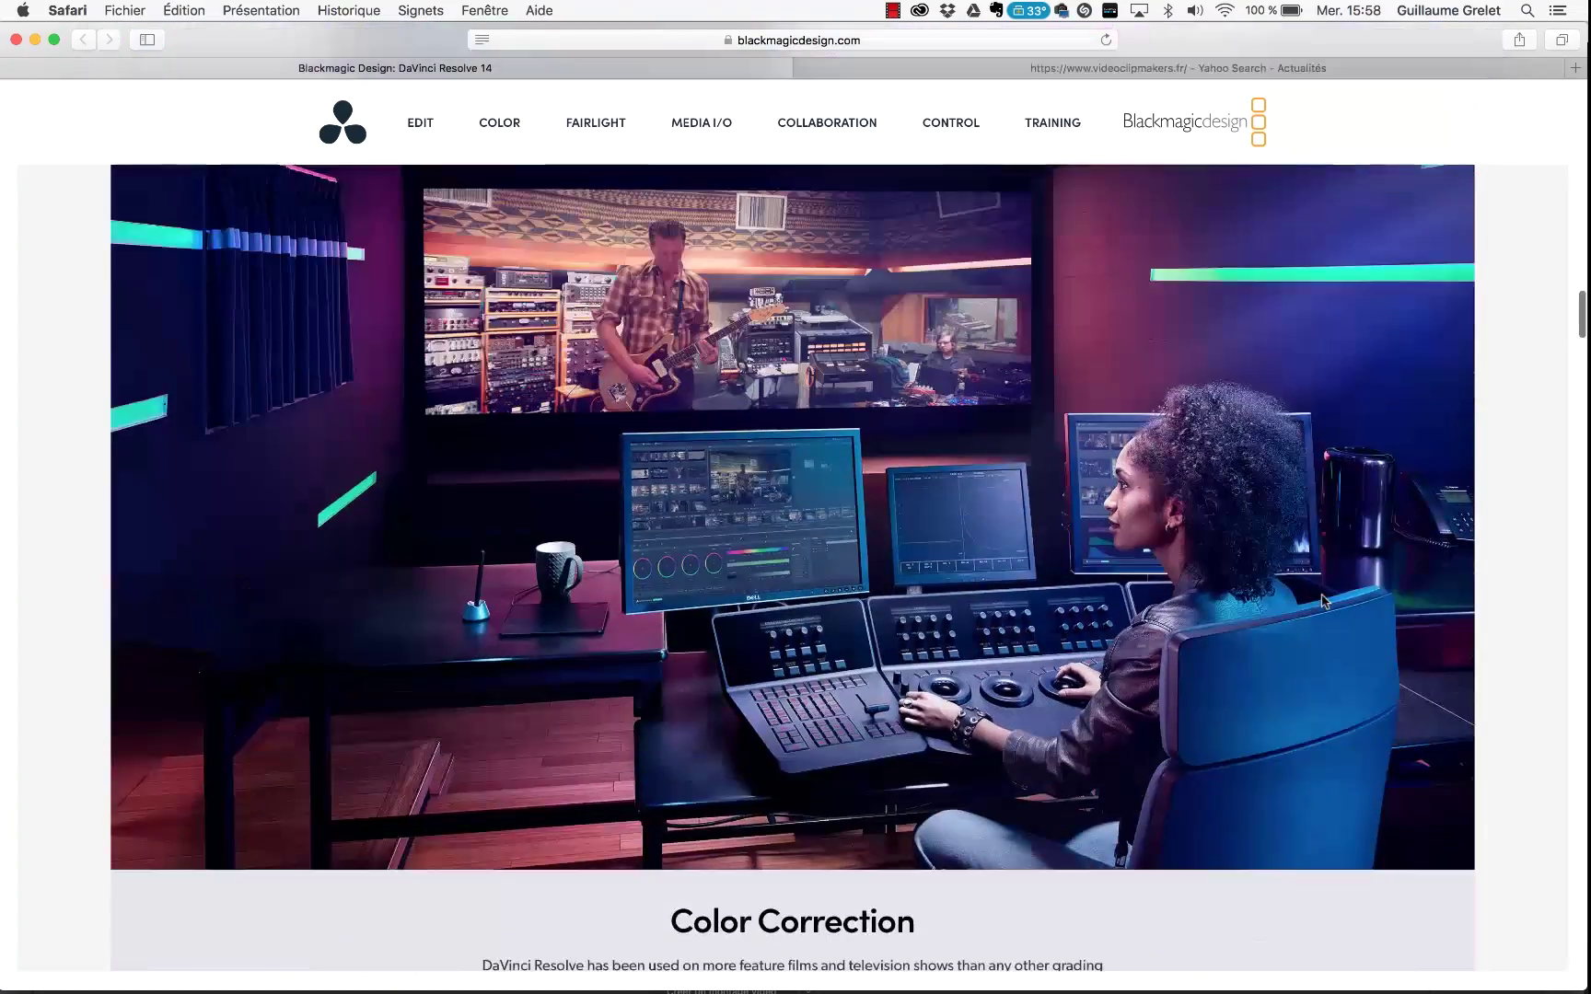
scroll(1321, 602, "down", 10)
scroll(1324, 601, "up", 15)
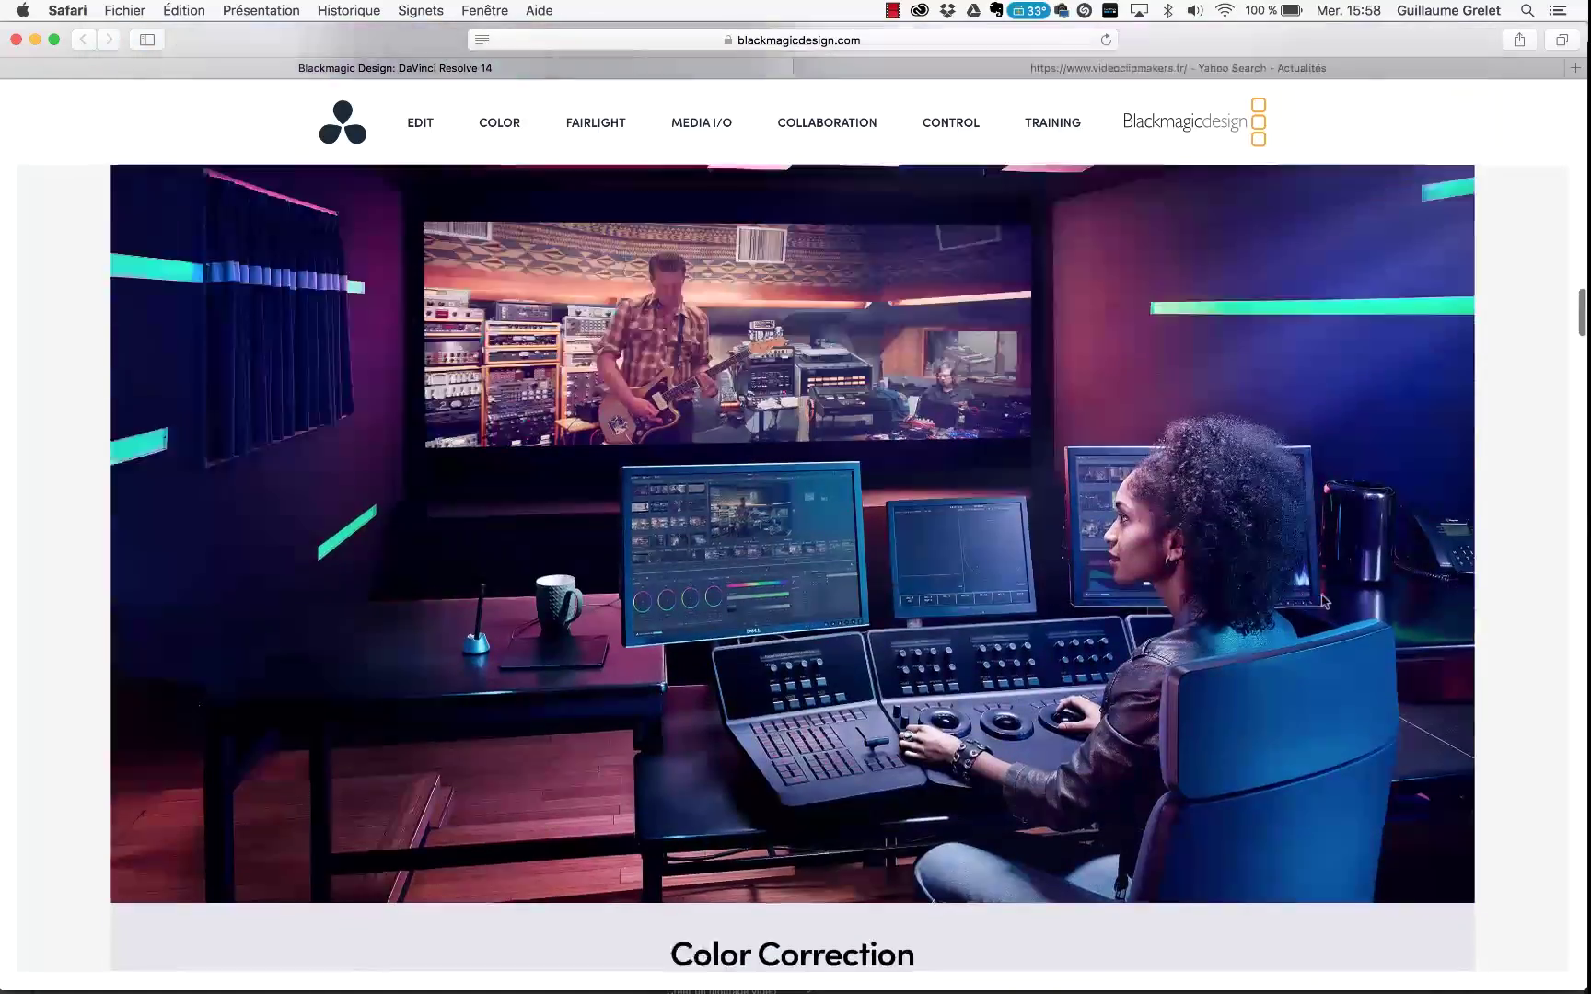
scroll(1322, 602, "up", 15)
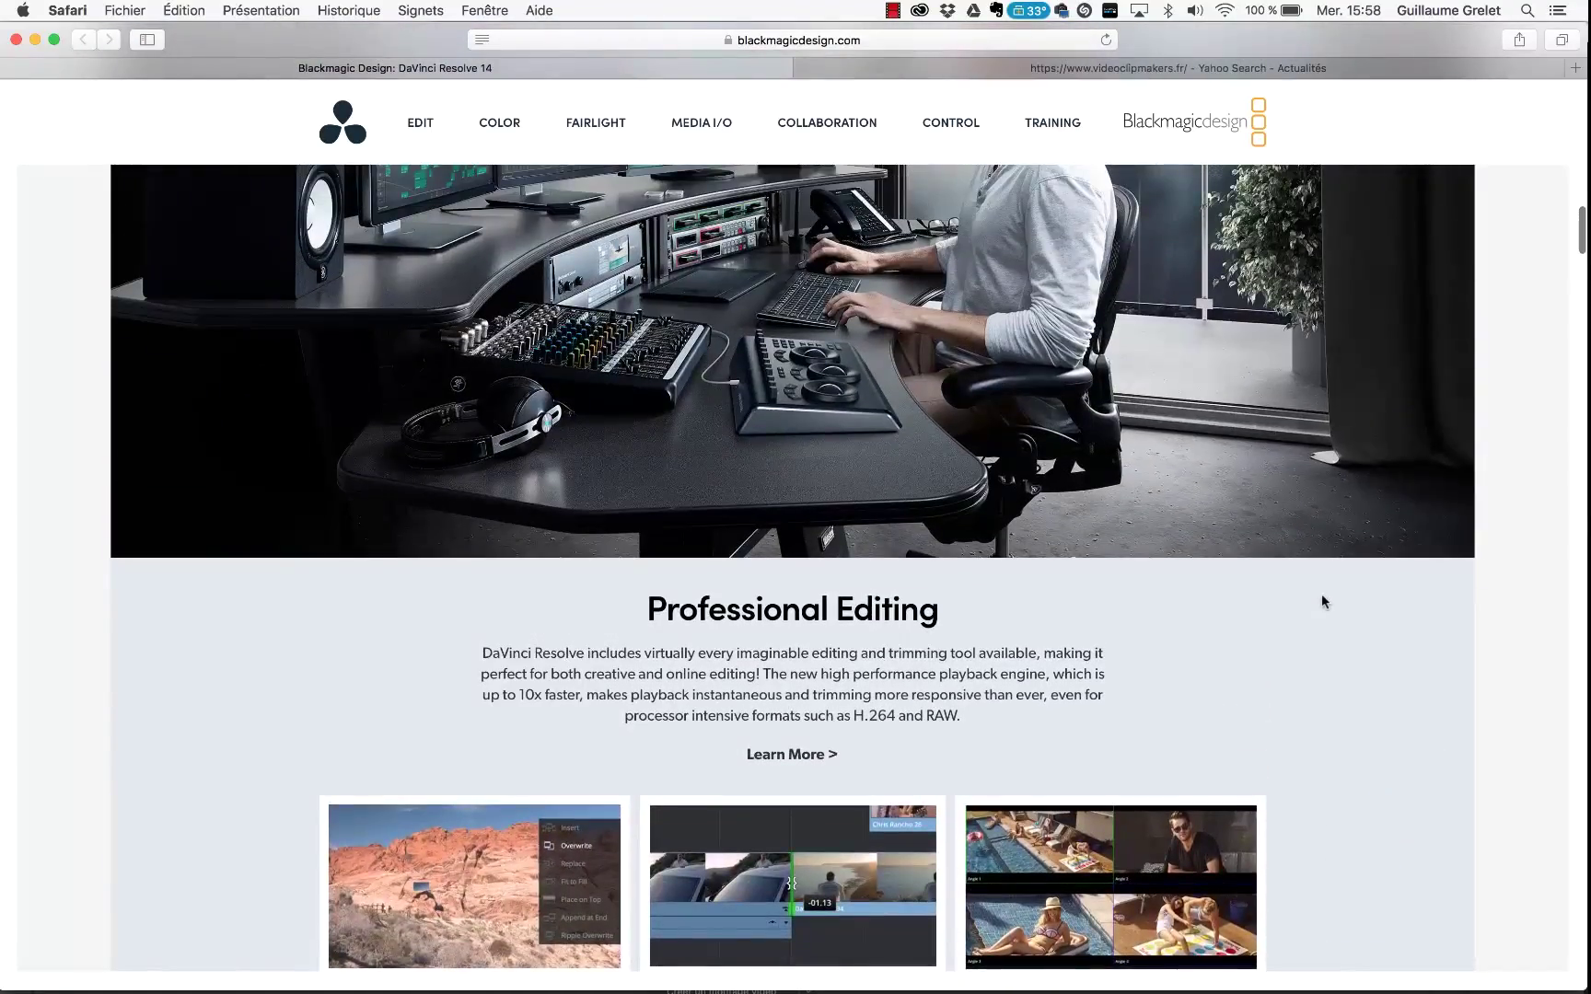
scroll(1323, 601, "up", 8)
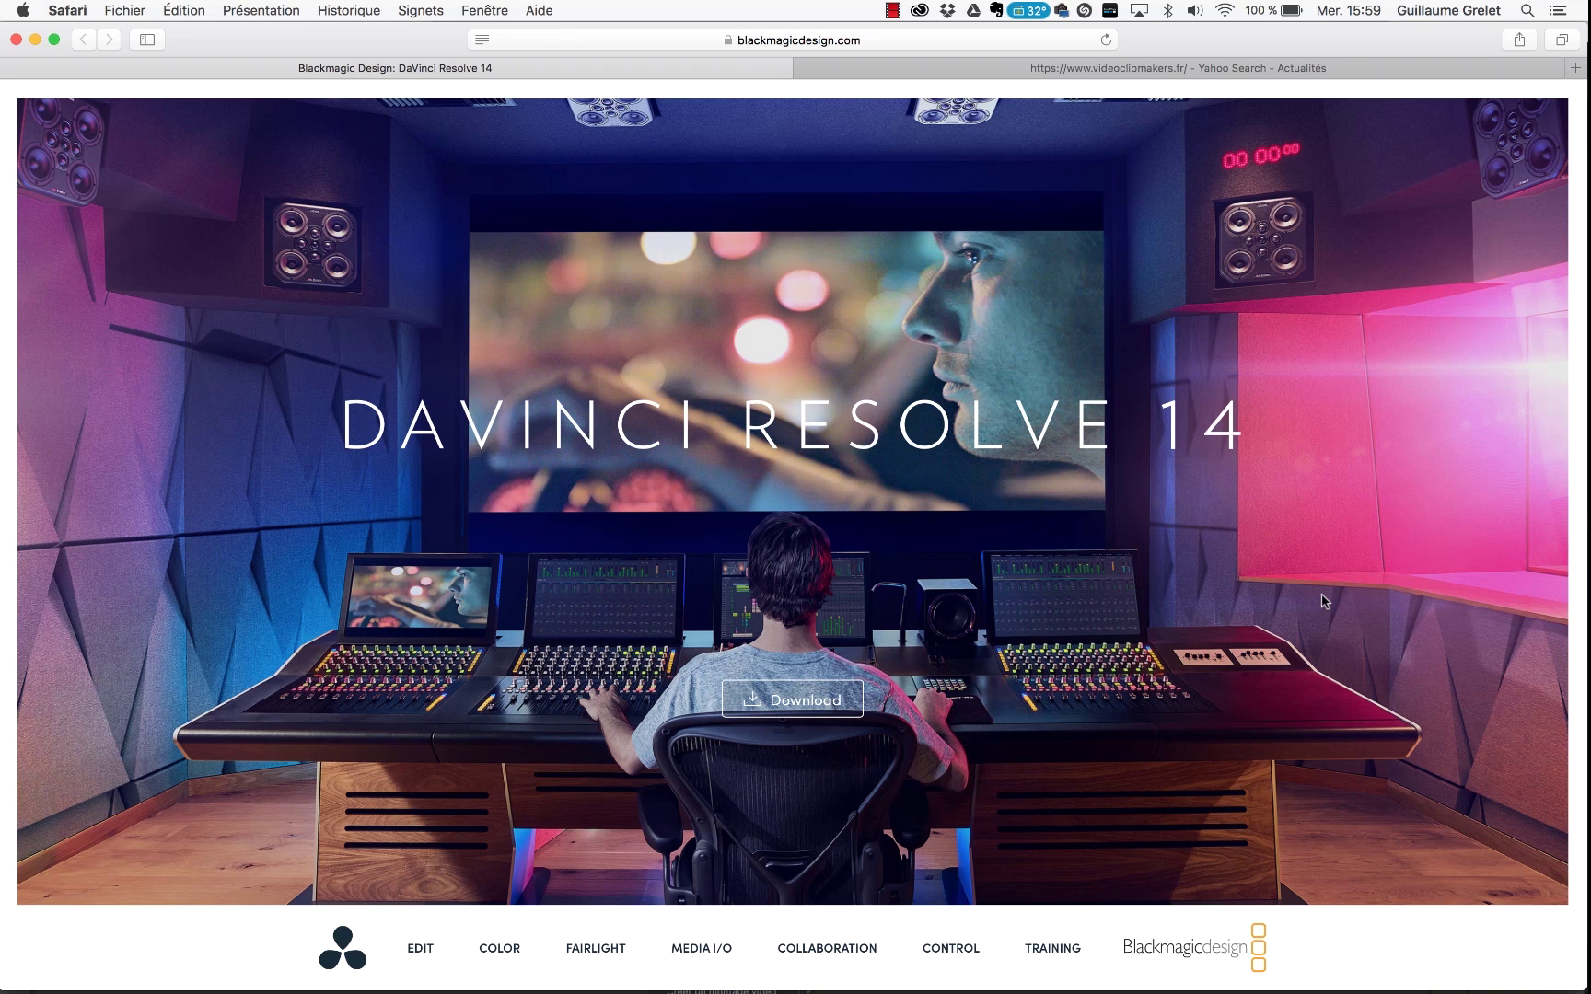
View the download options for the DaVinci Resolve 14 and 12.5.5 versions and close them again.
left_click(843, 712)
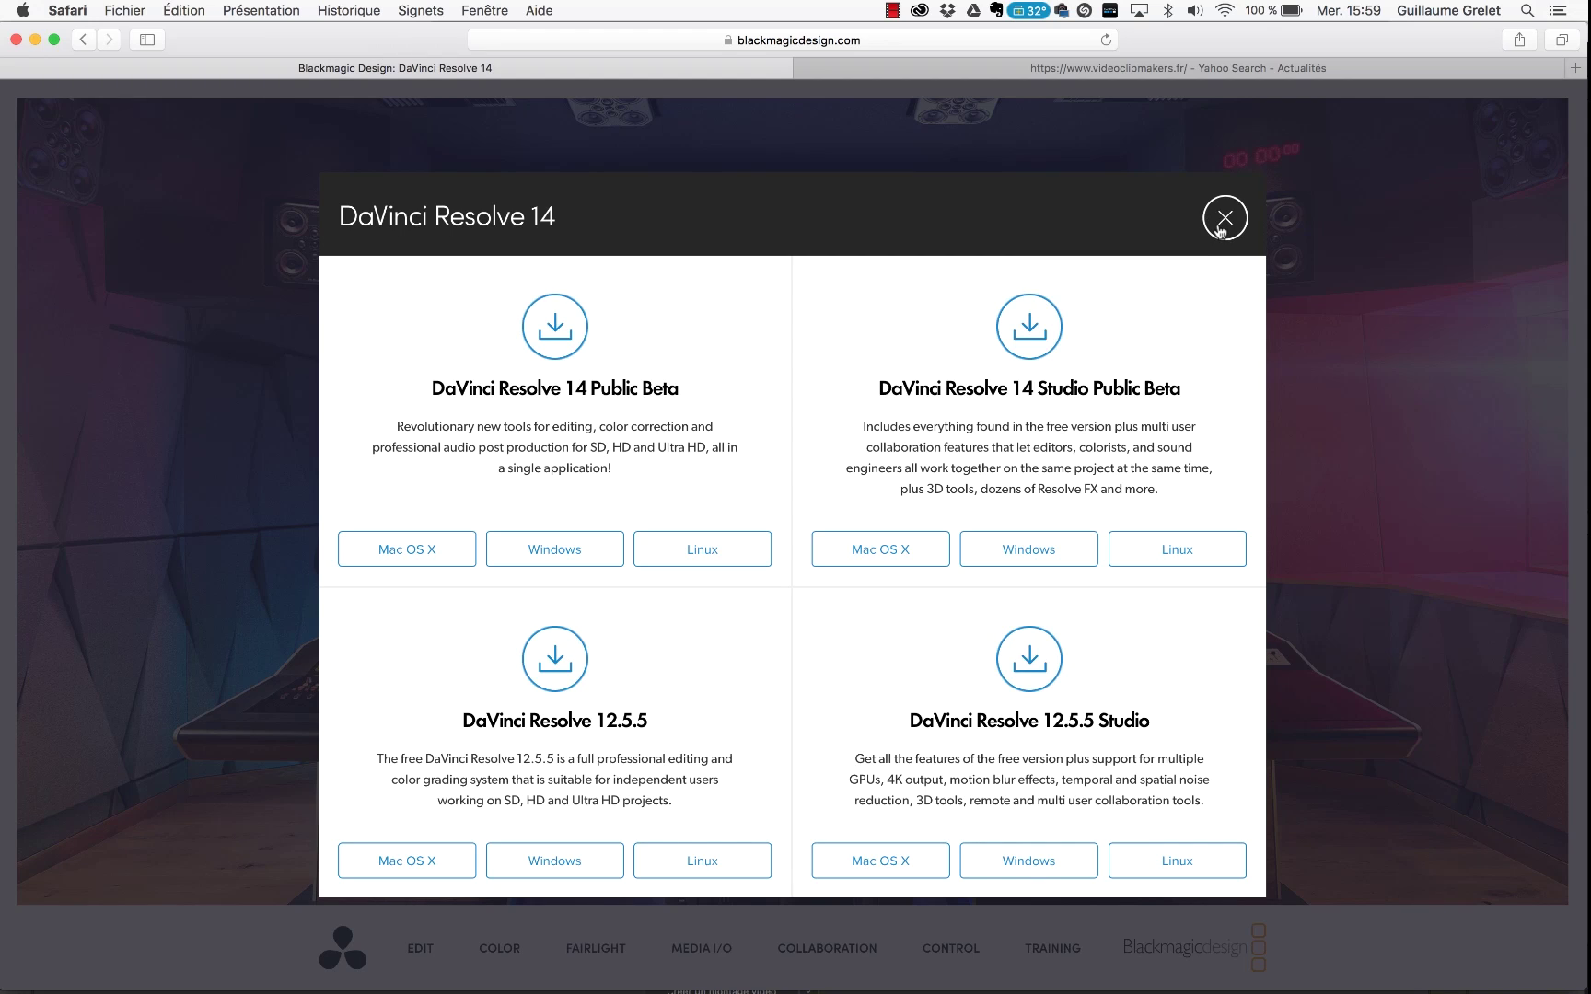
left_click(1225, 218)
left_click(843, 701)
left_click(1224, 219)
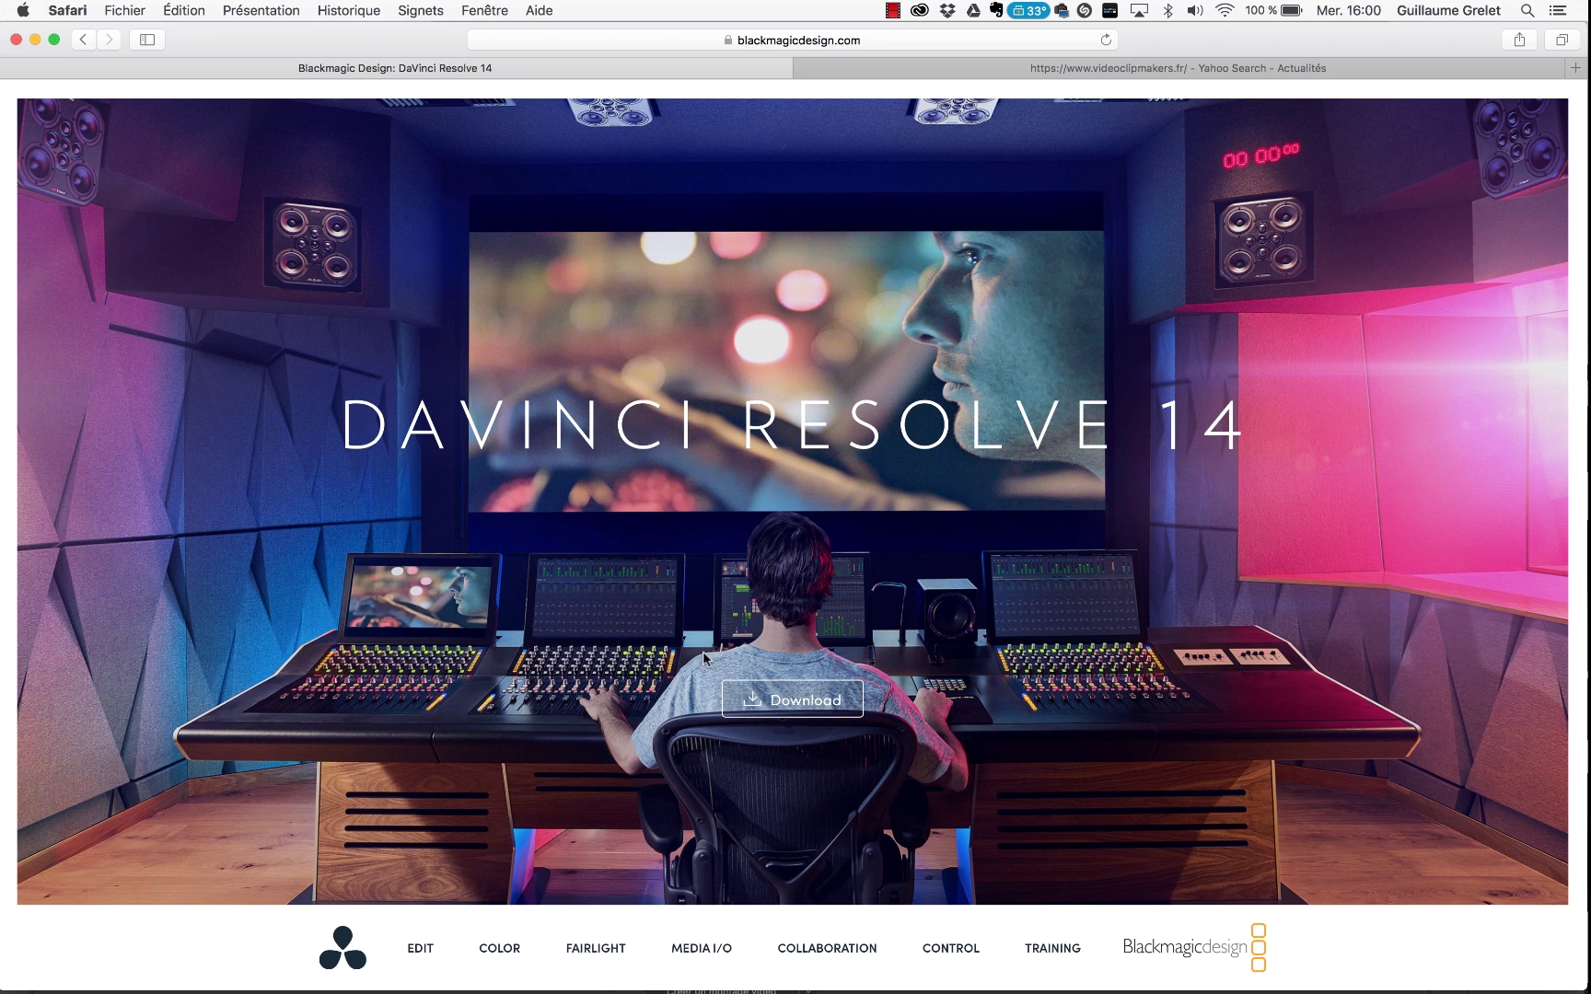
Switch to DaVinci Resolve, create a new project named Tutodavinci and open it.
left_click(563, 968)
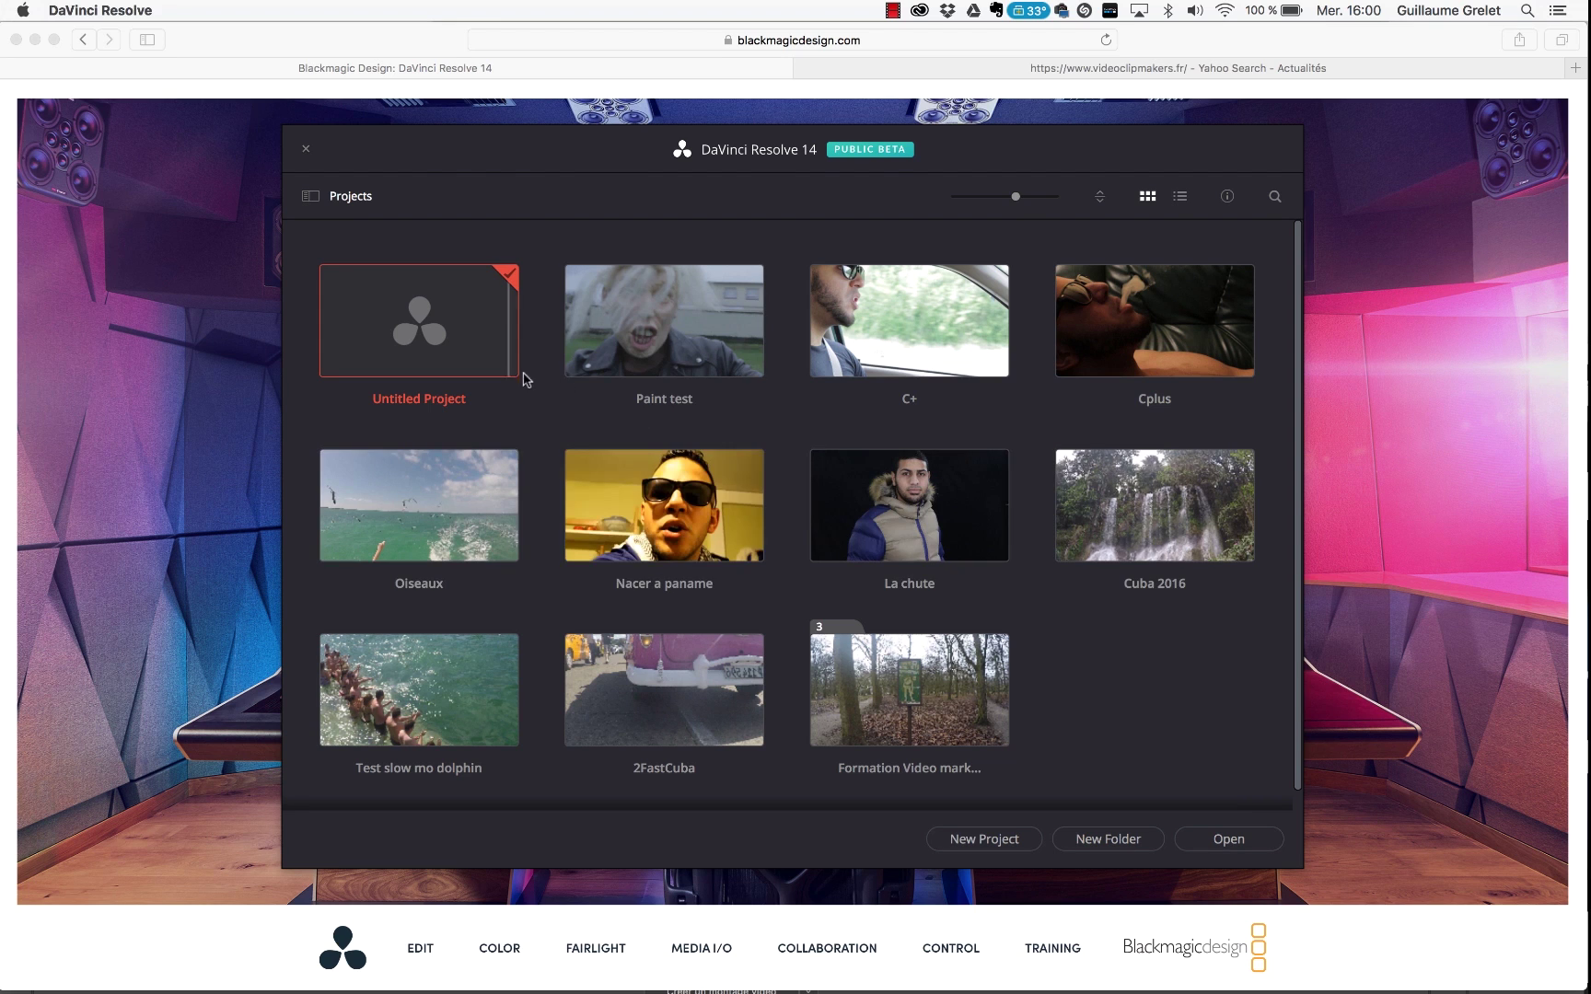
left_click(1005, 847)
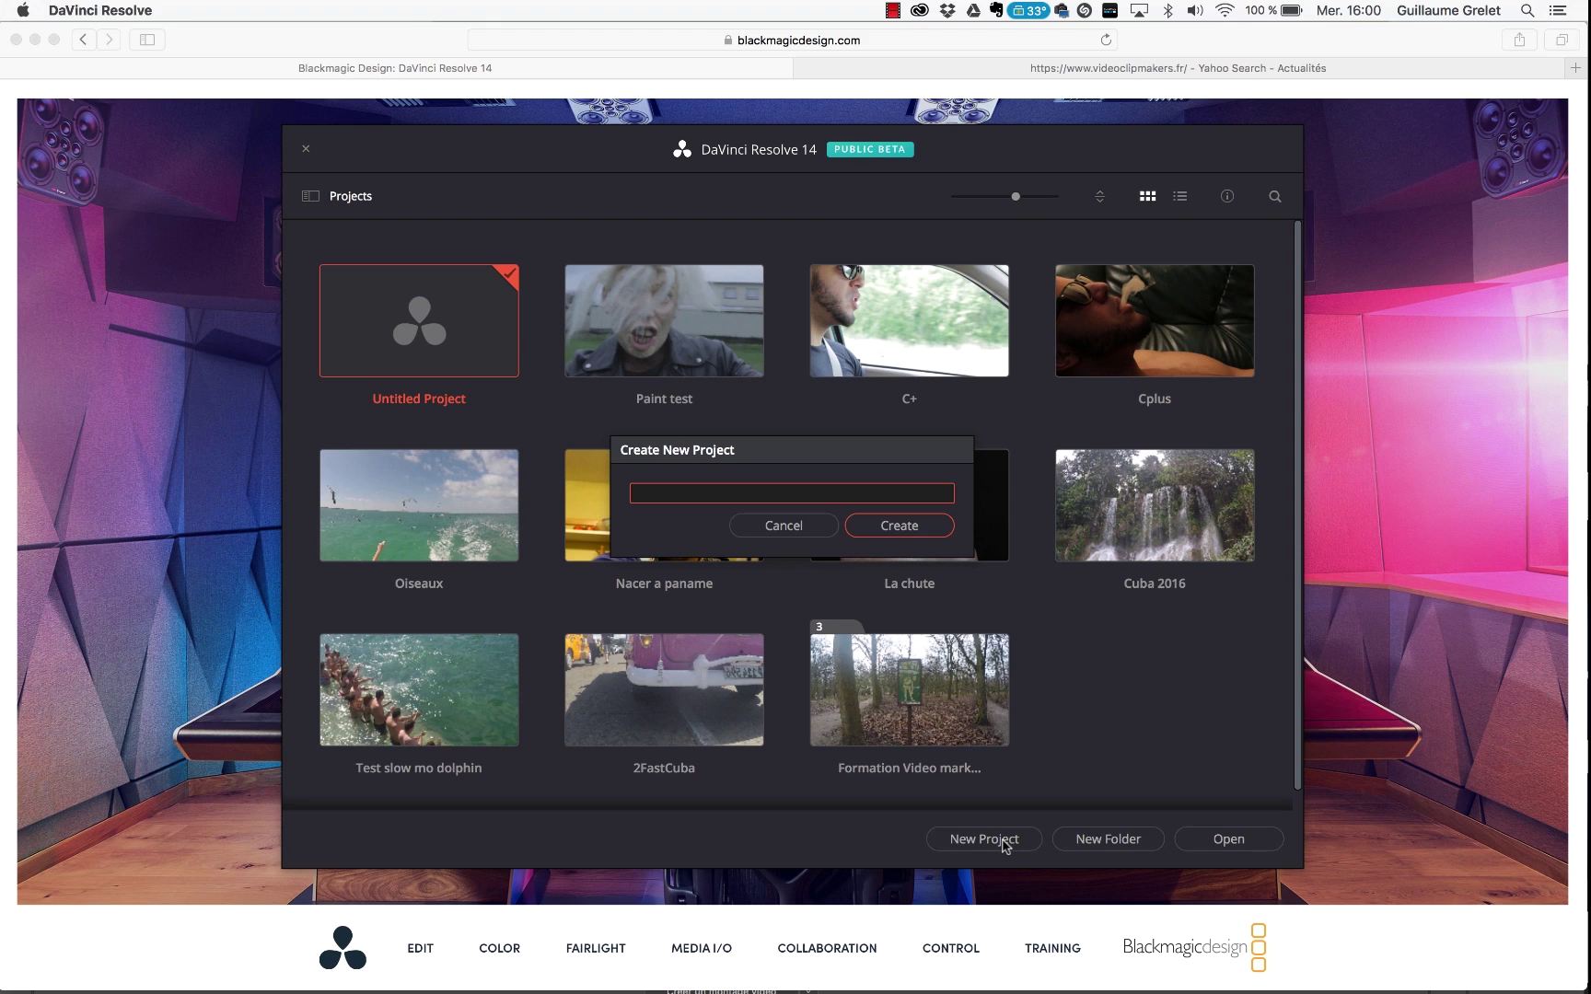
type("Tutodavinci")
left_click(916, 532)
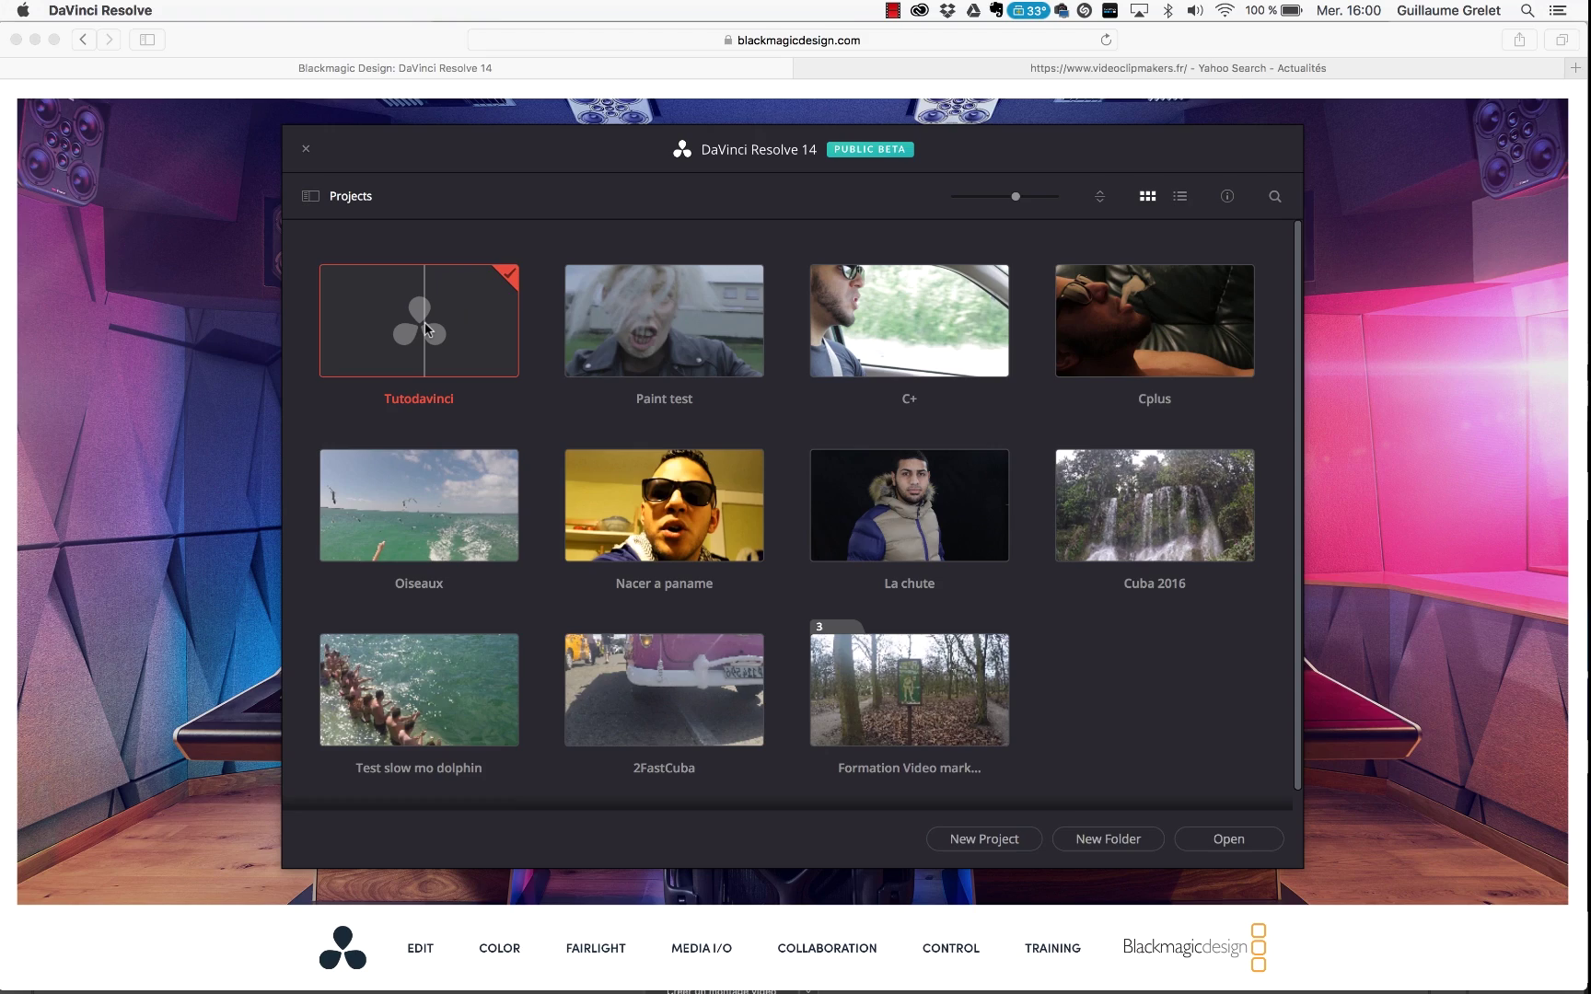
double_click(424, 323)
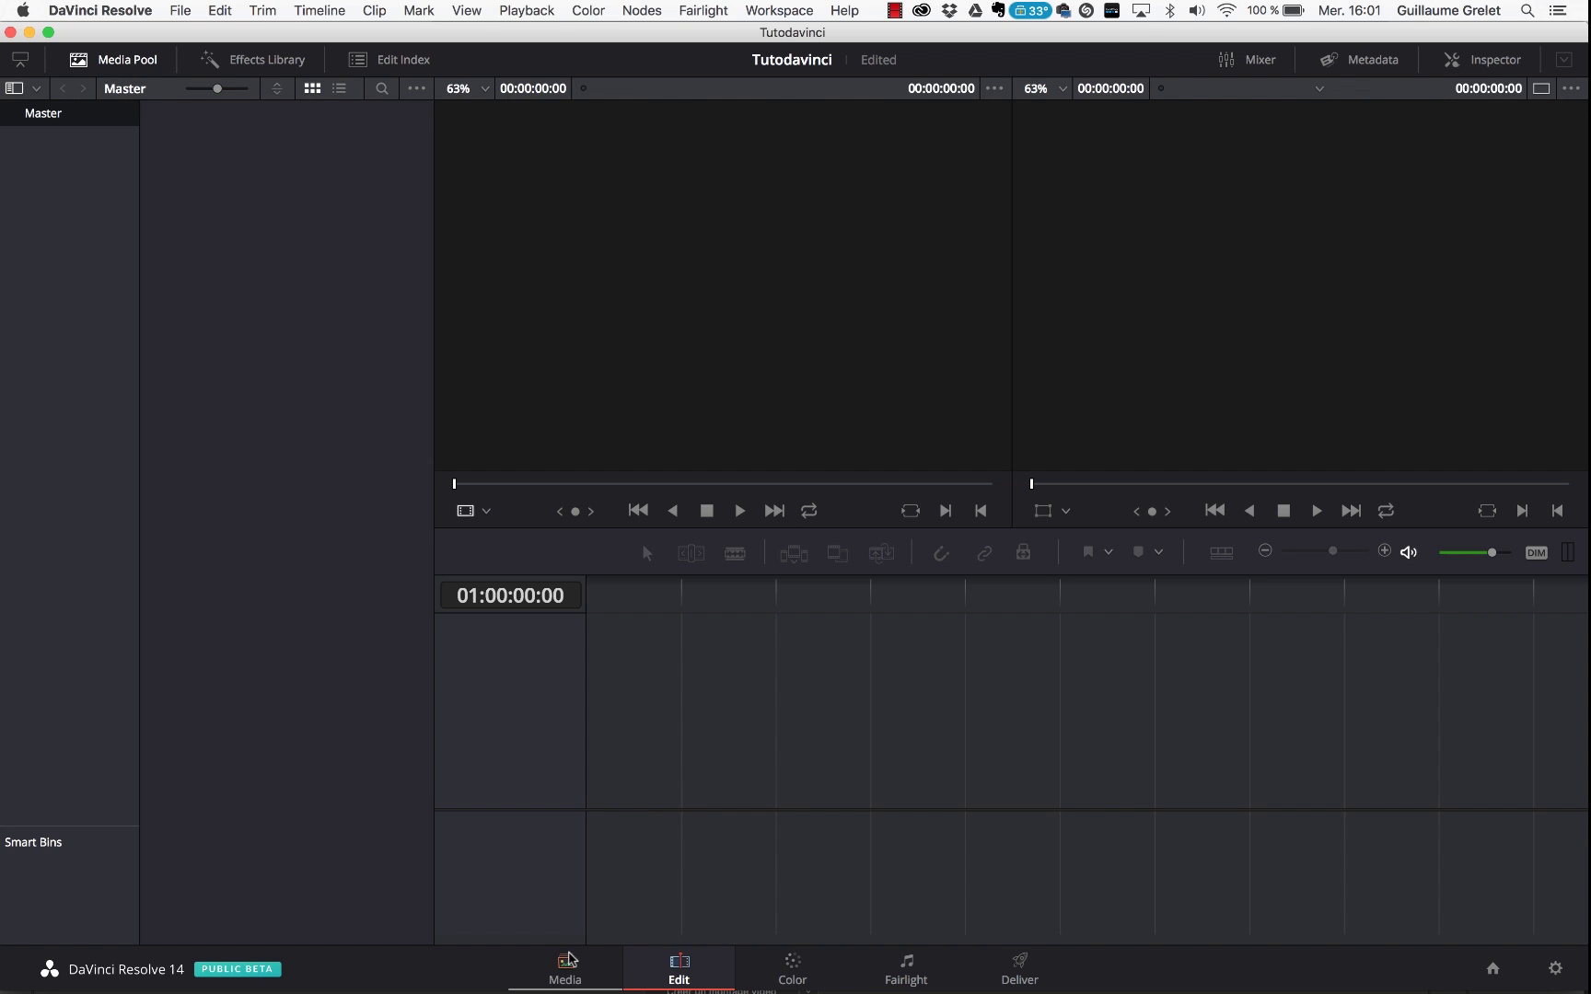
Examine the Media, Edit, Color, Fairlight and Deliver workspaces of the empty project one after another.
left_click(603, 978)
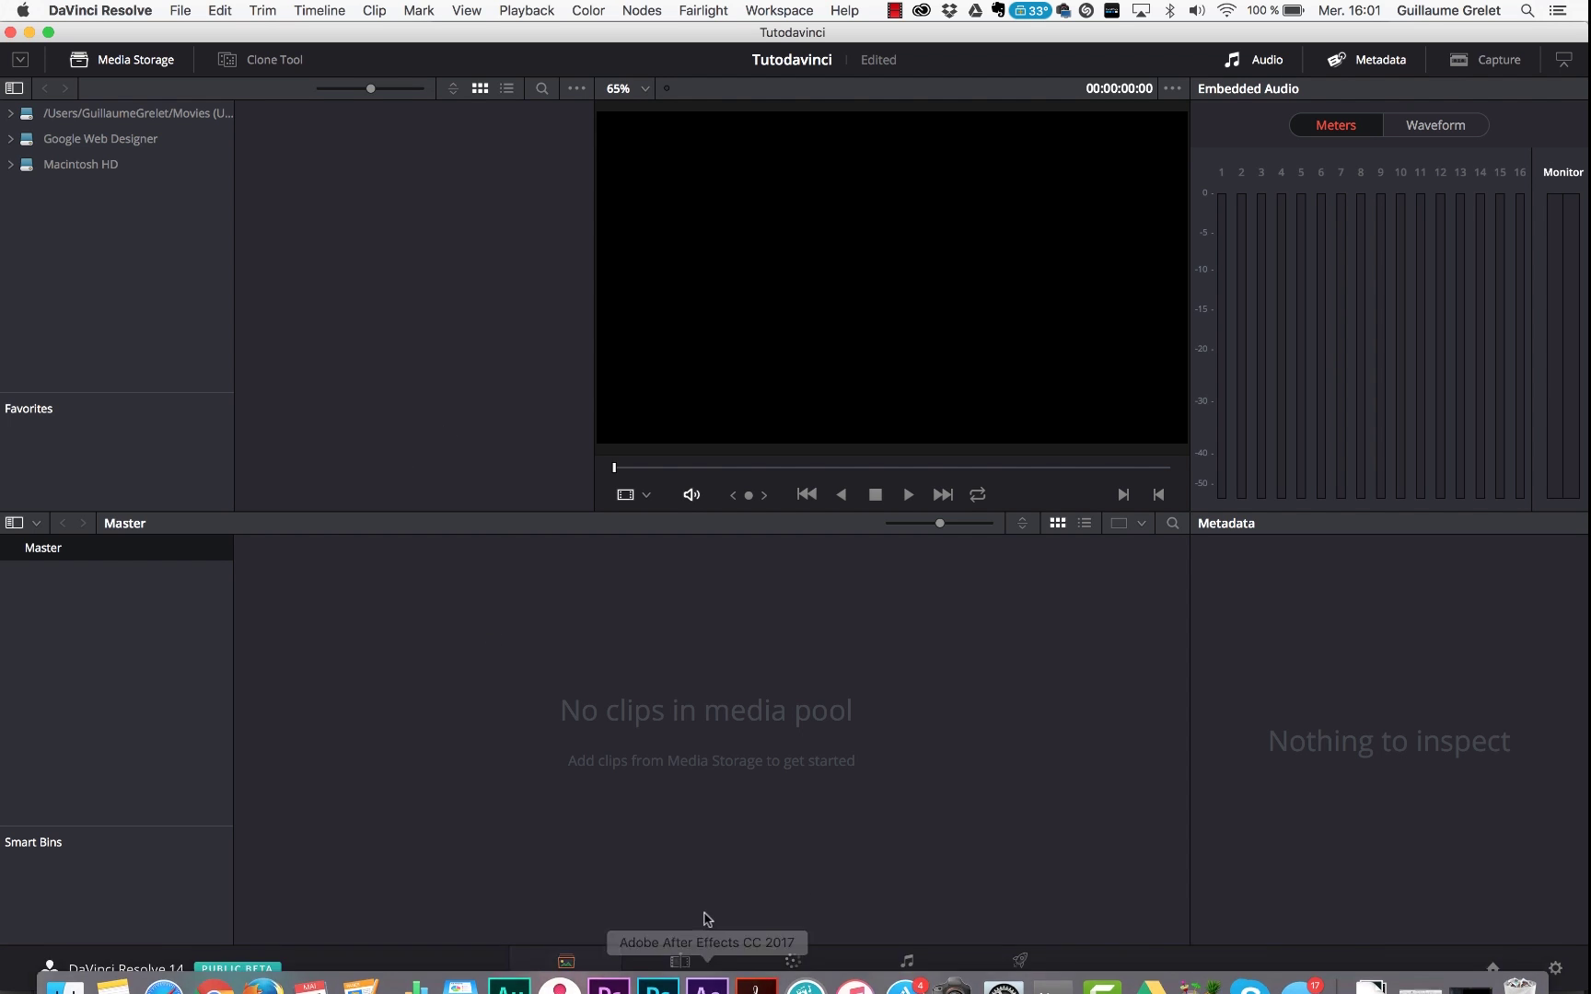
left_click(669, 978)
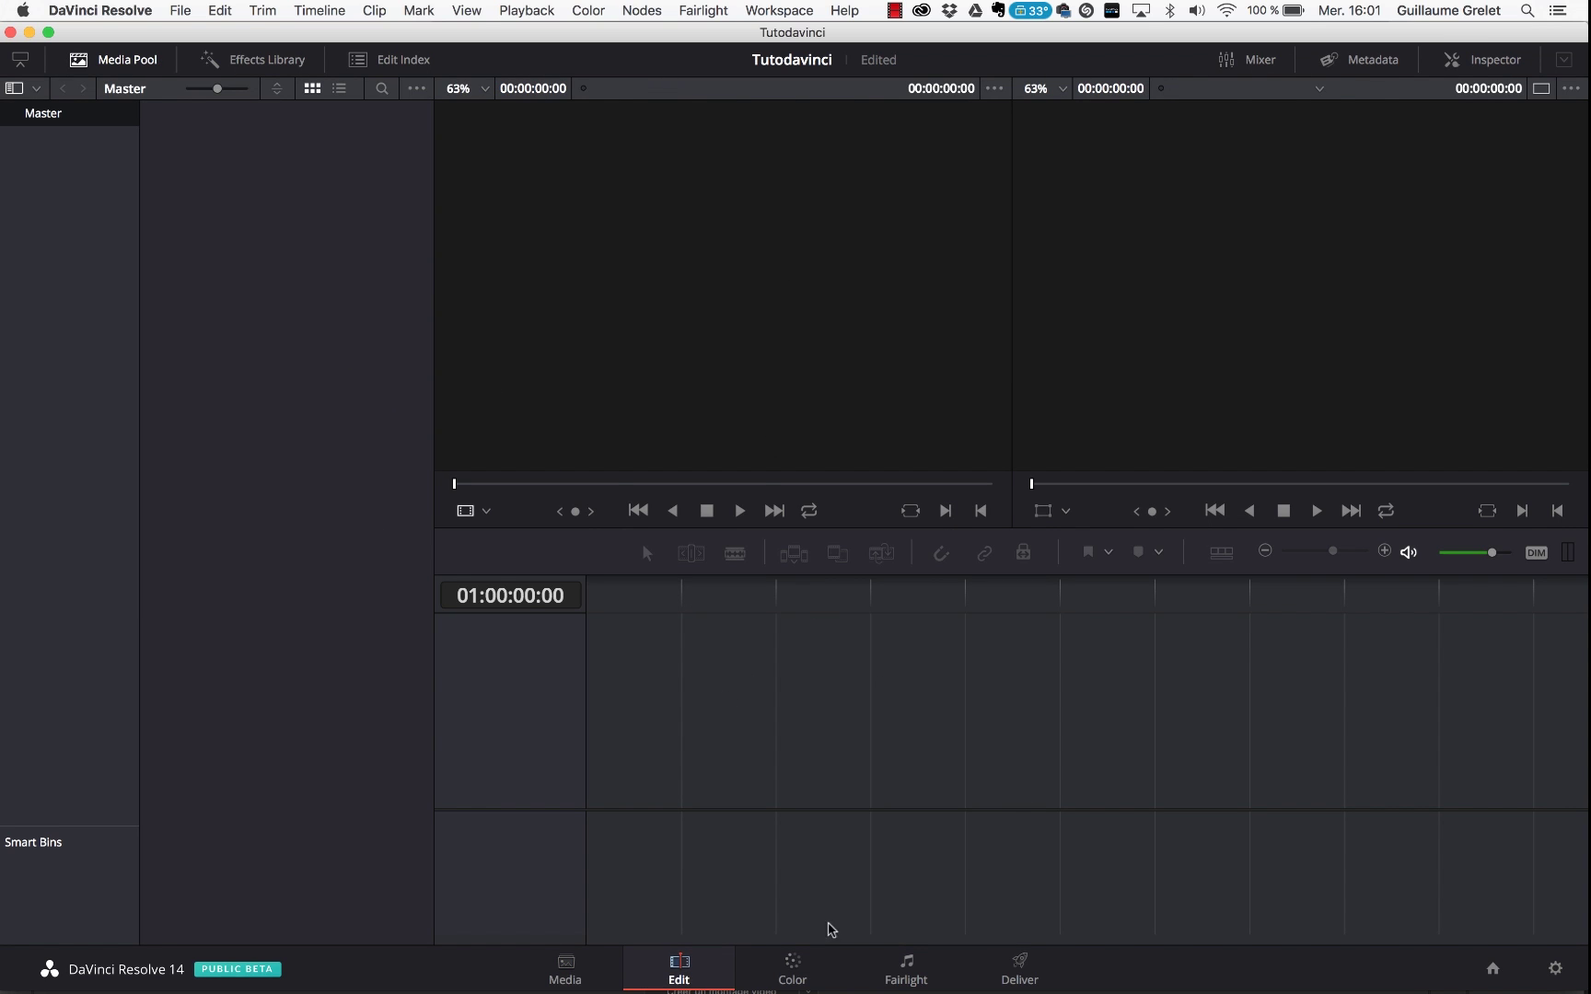
left_click(792, 968)
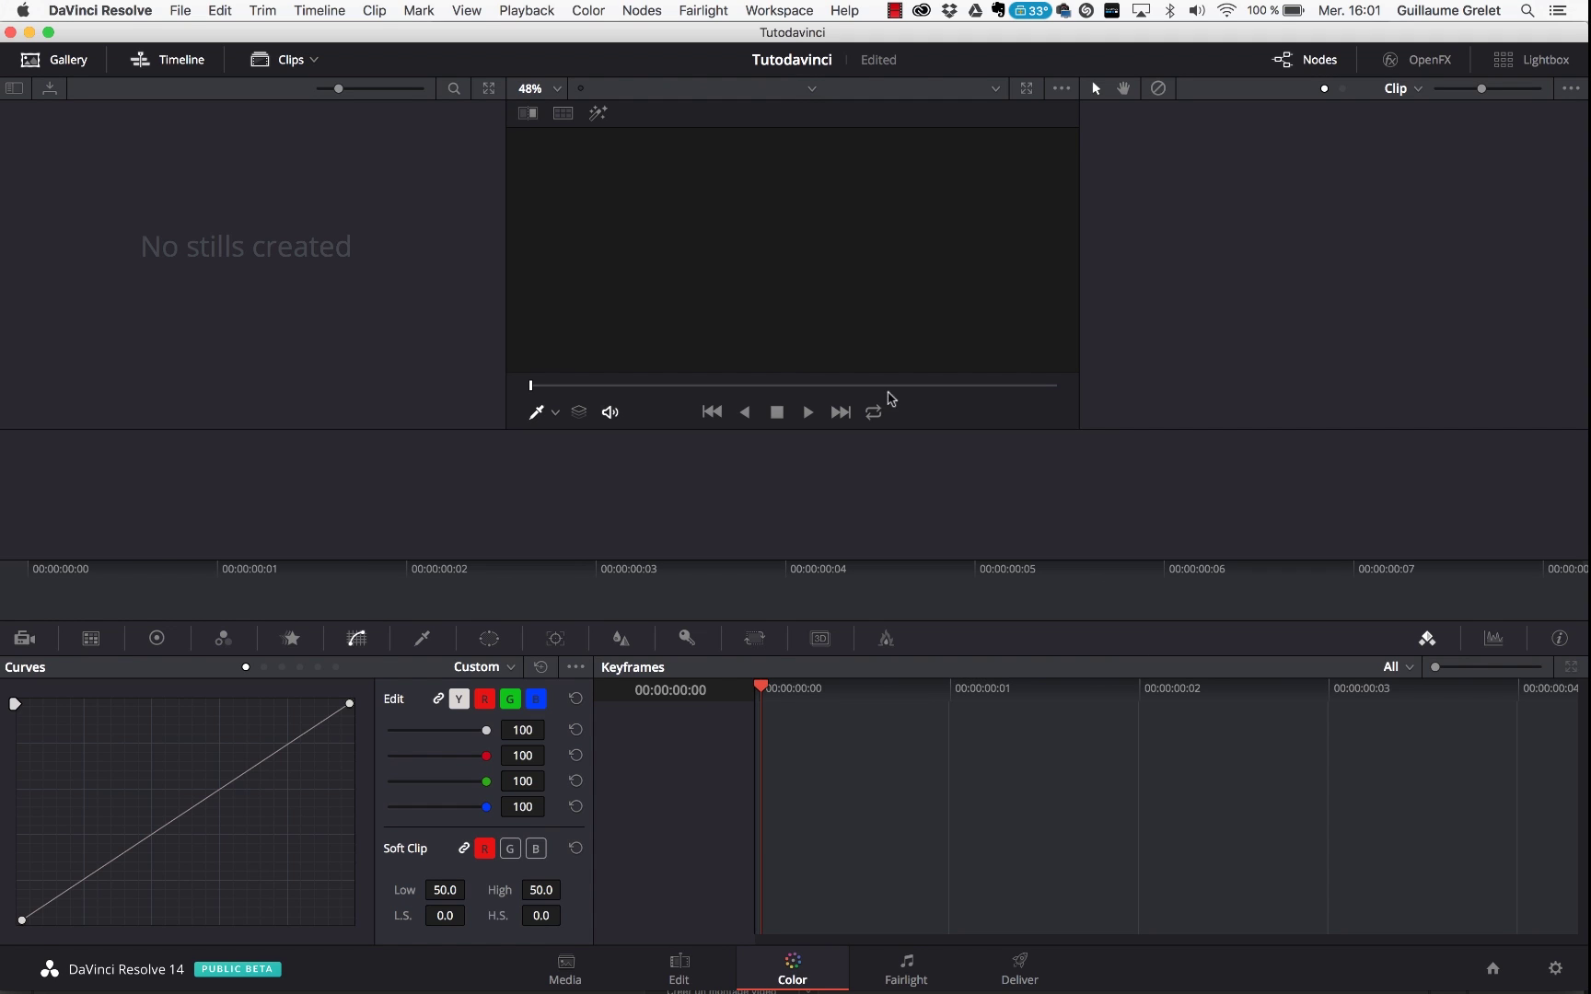
left_click(906, 971)
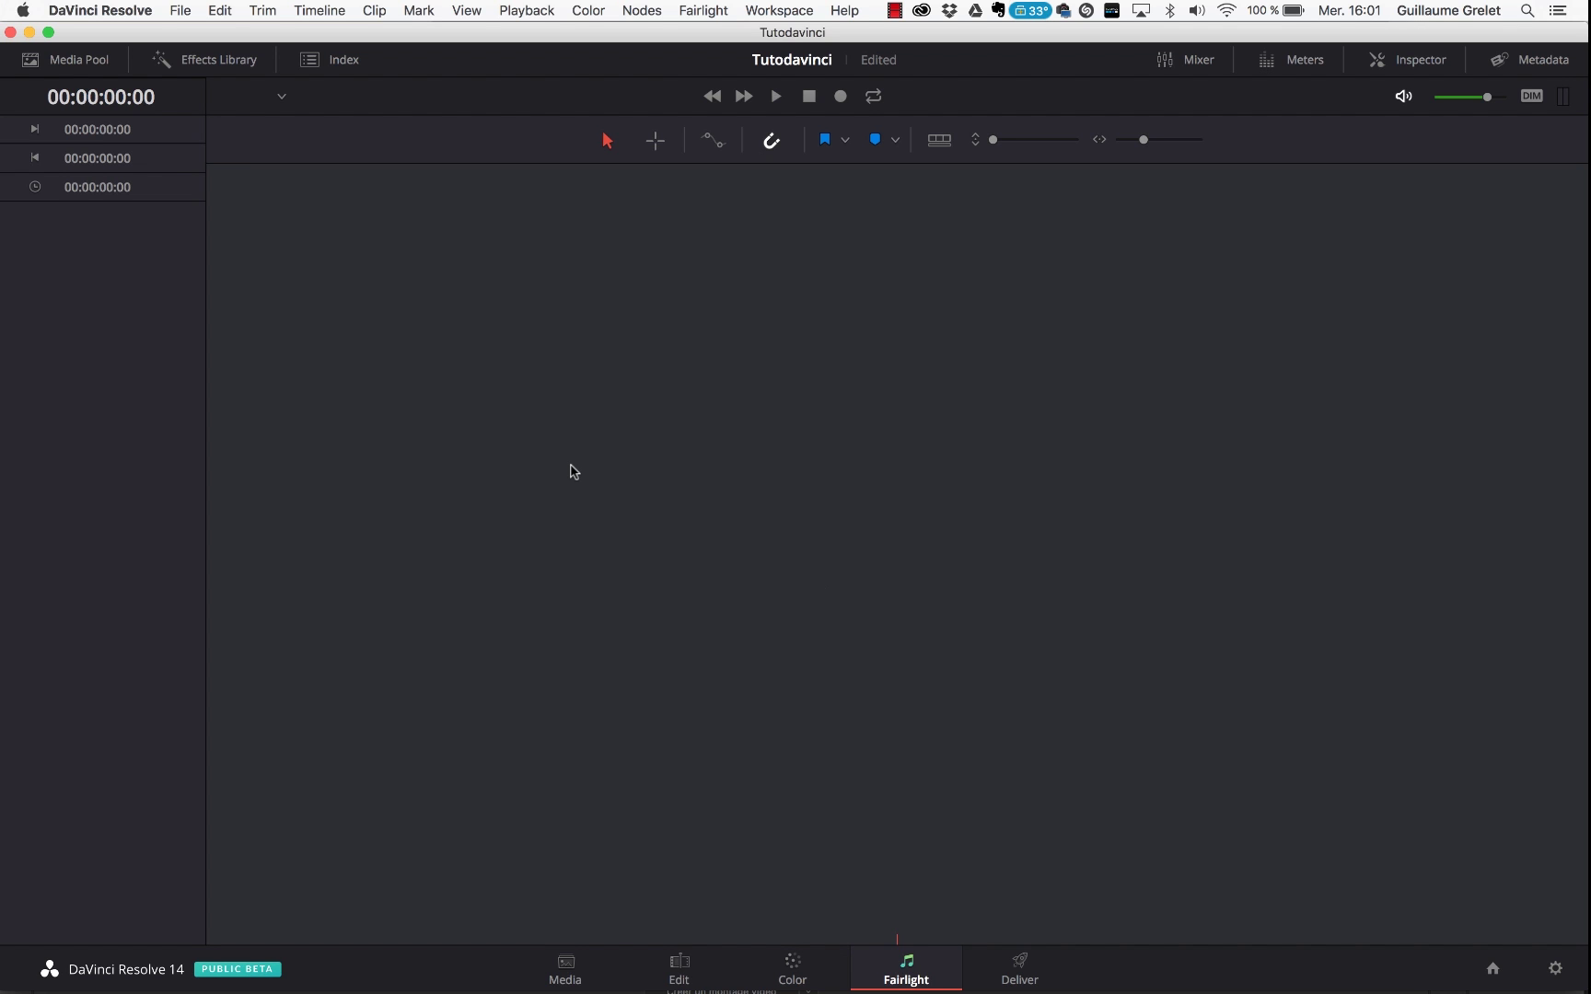
left_click(1019, 966)
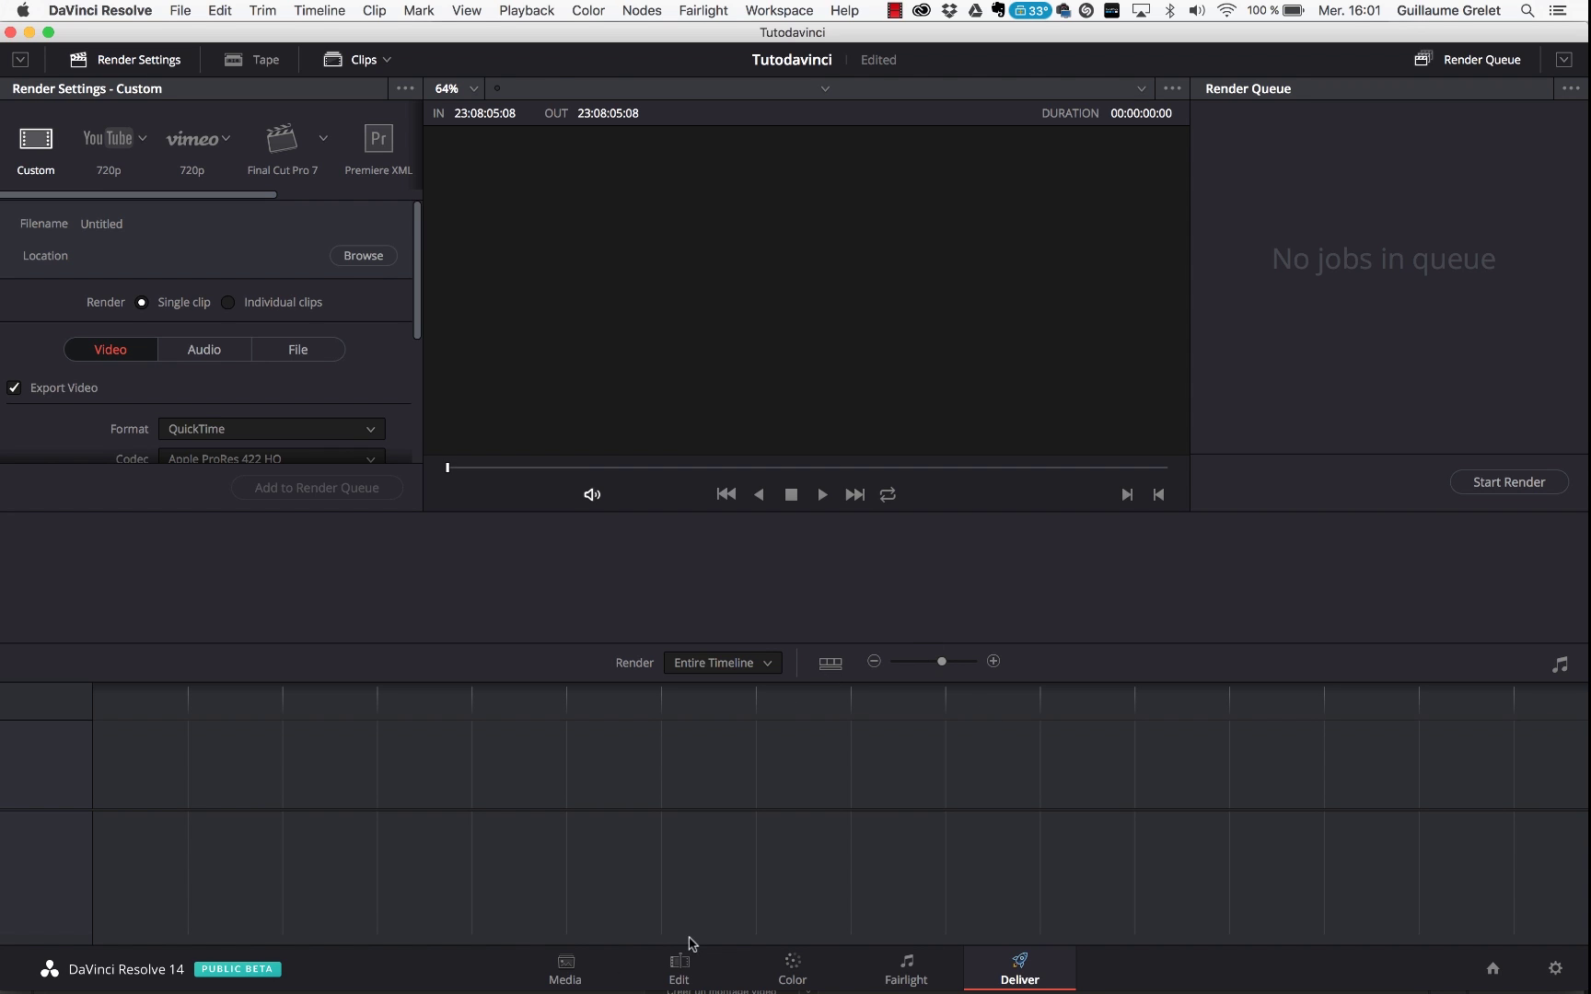
In the Media workspace, browse Macintosh HD through Users and the user's home folder to the Desktop folder.
left_click(566, 972)
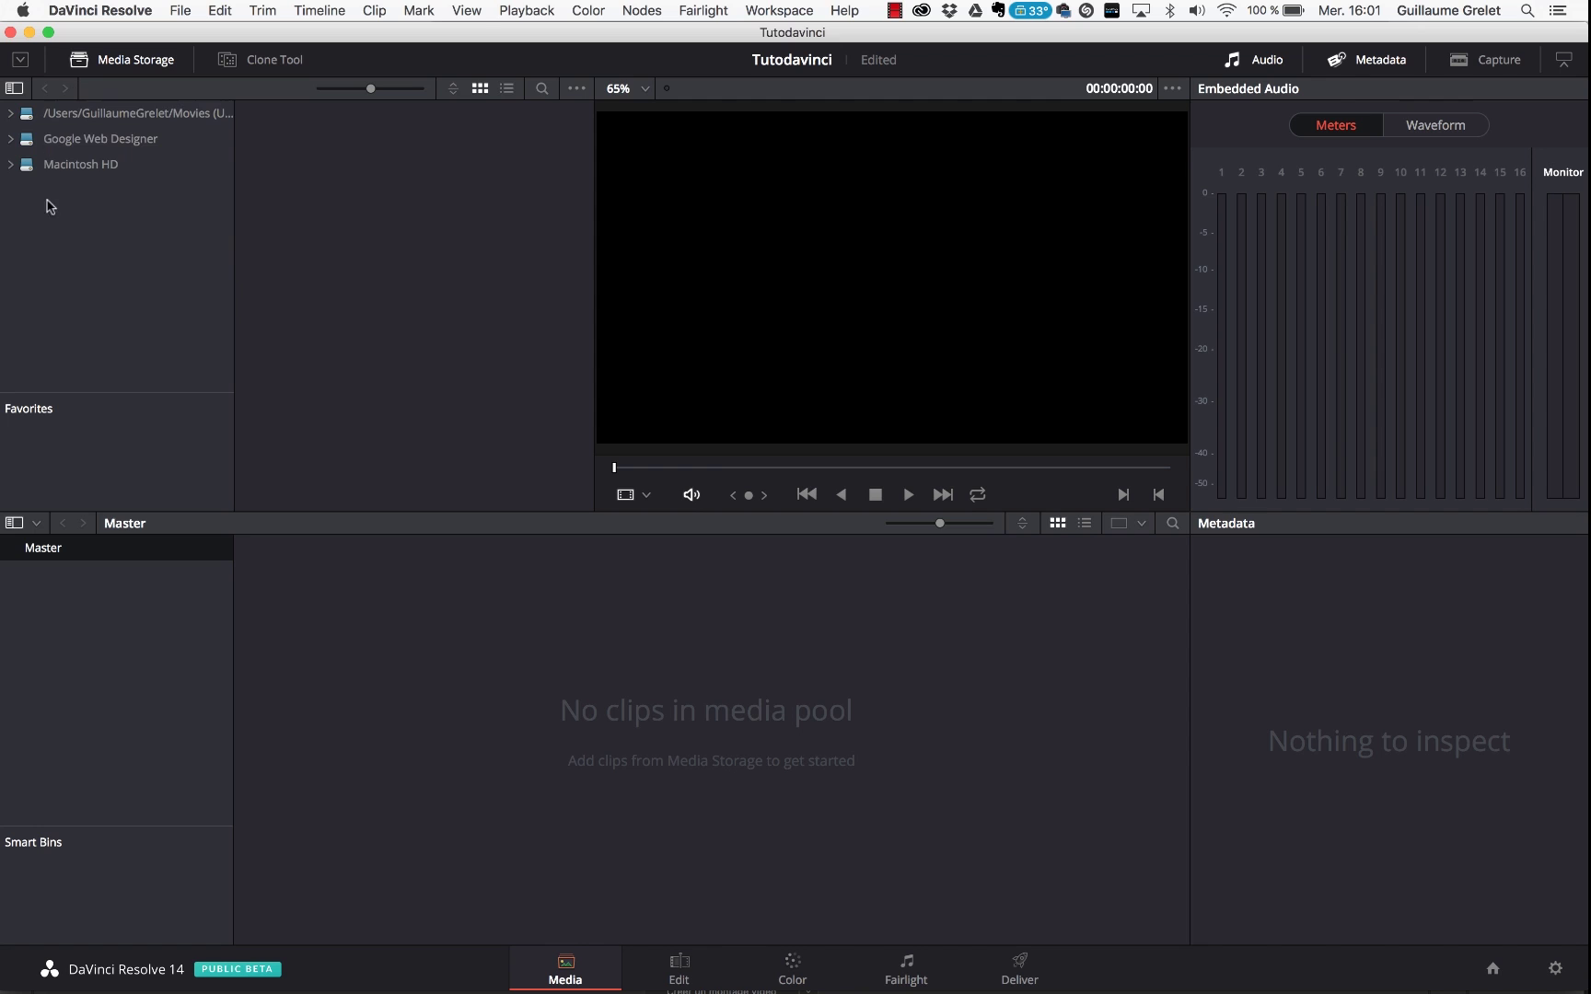
left_click(83, 166)
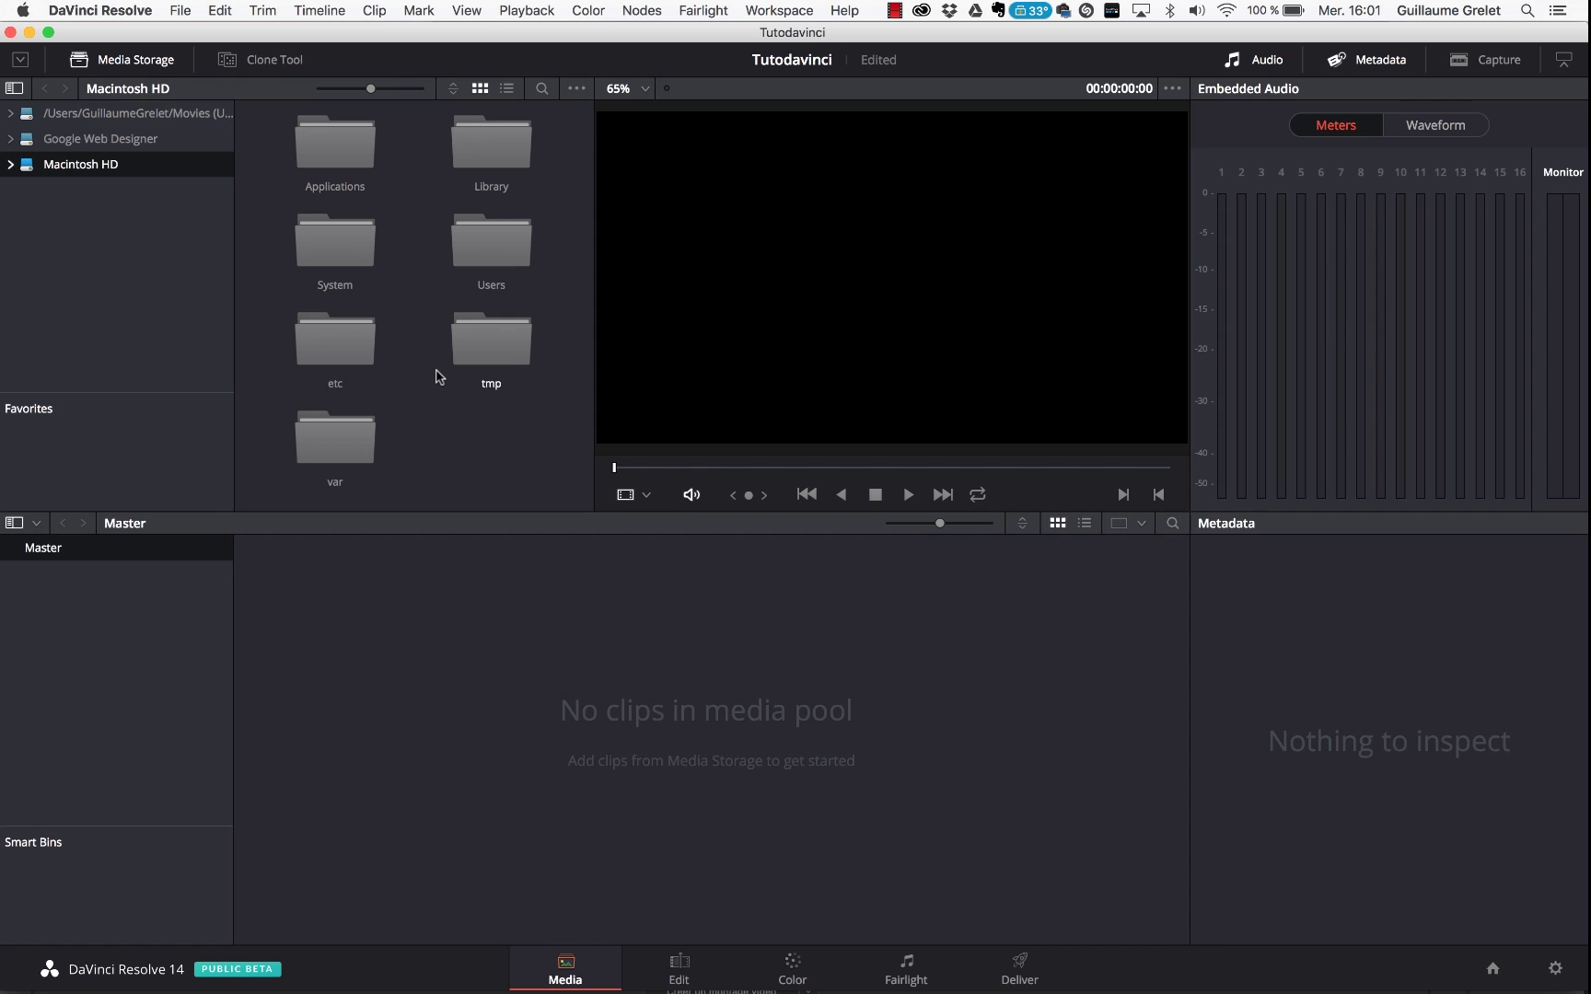
double_click(501, 243)
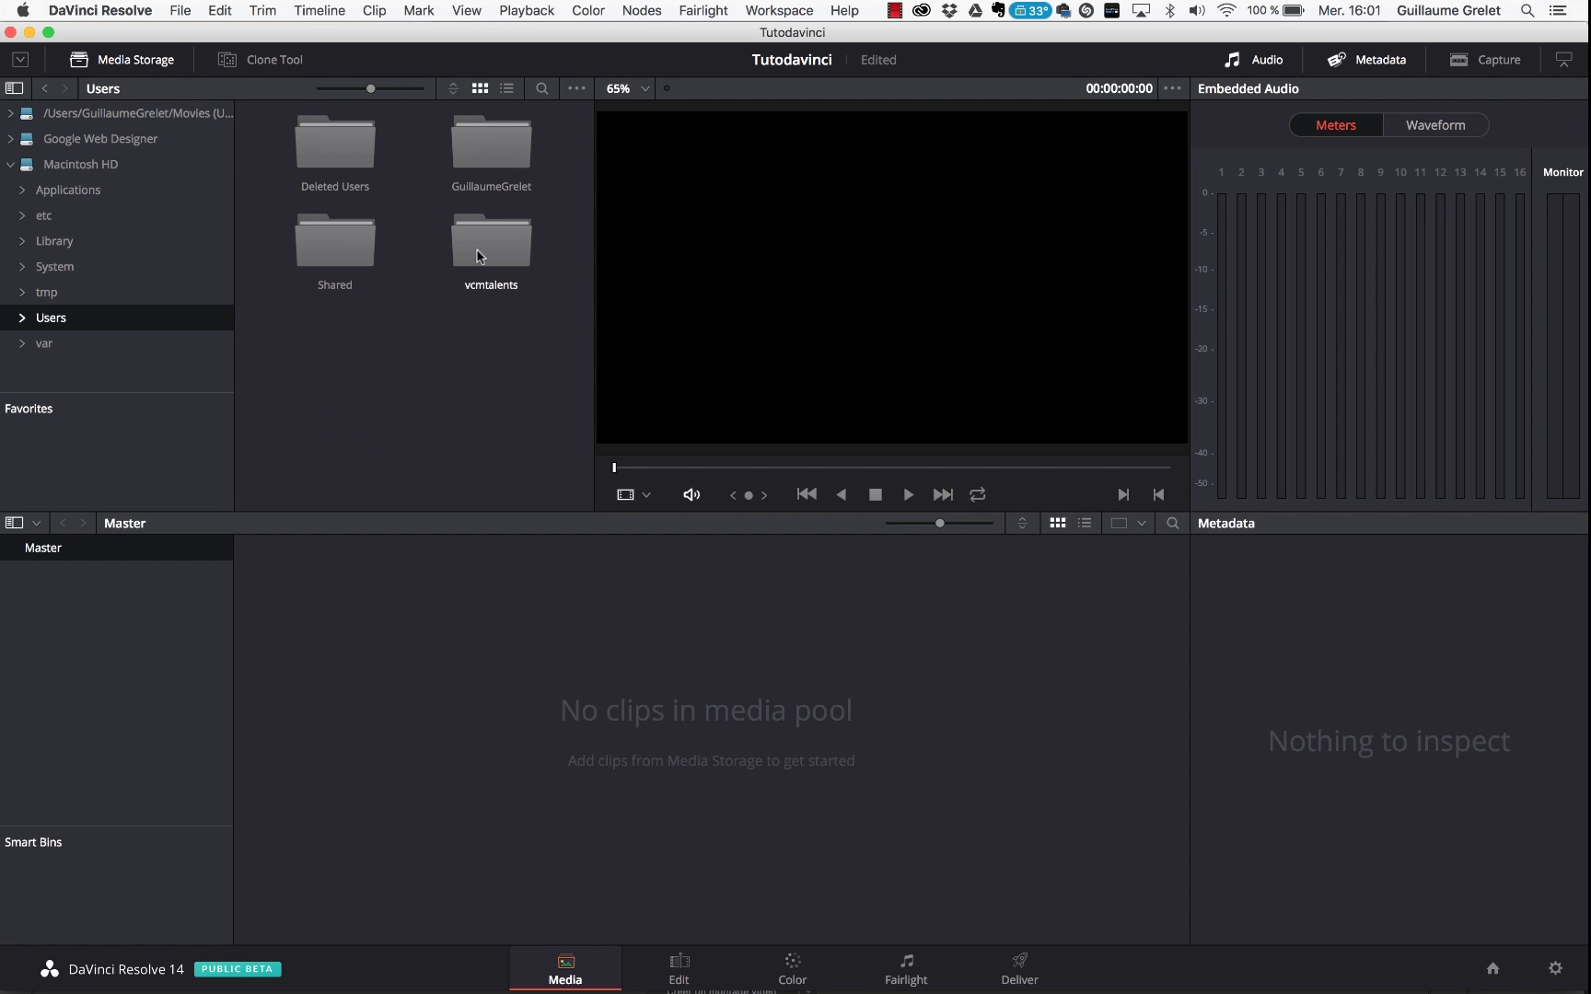
double_click(500, 157)
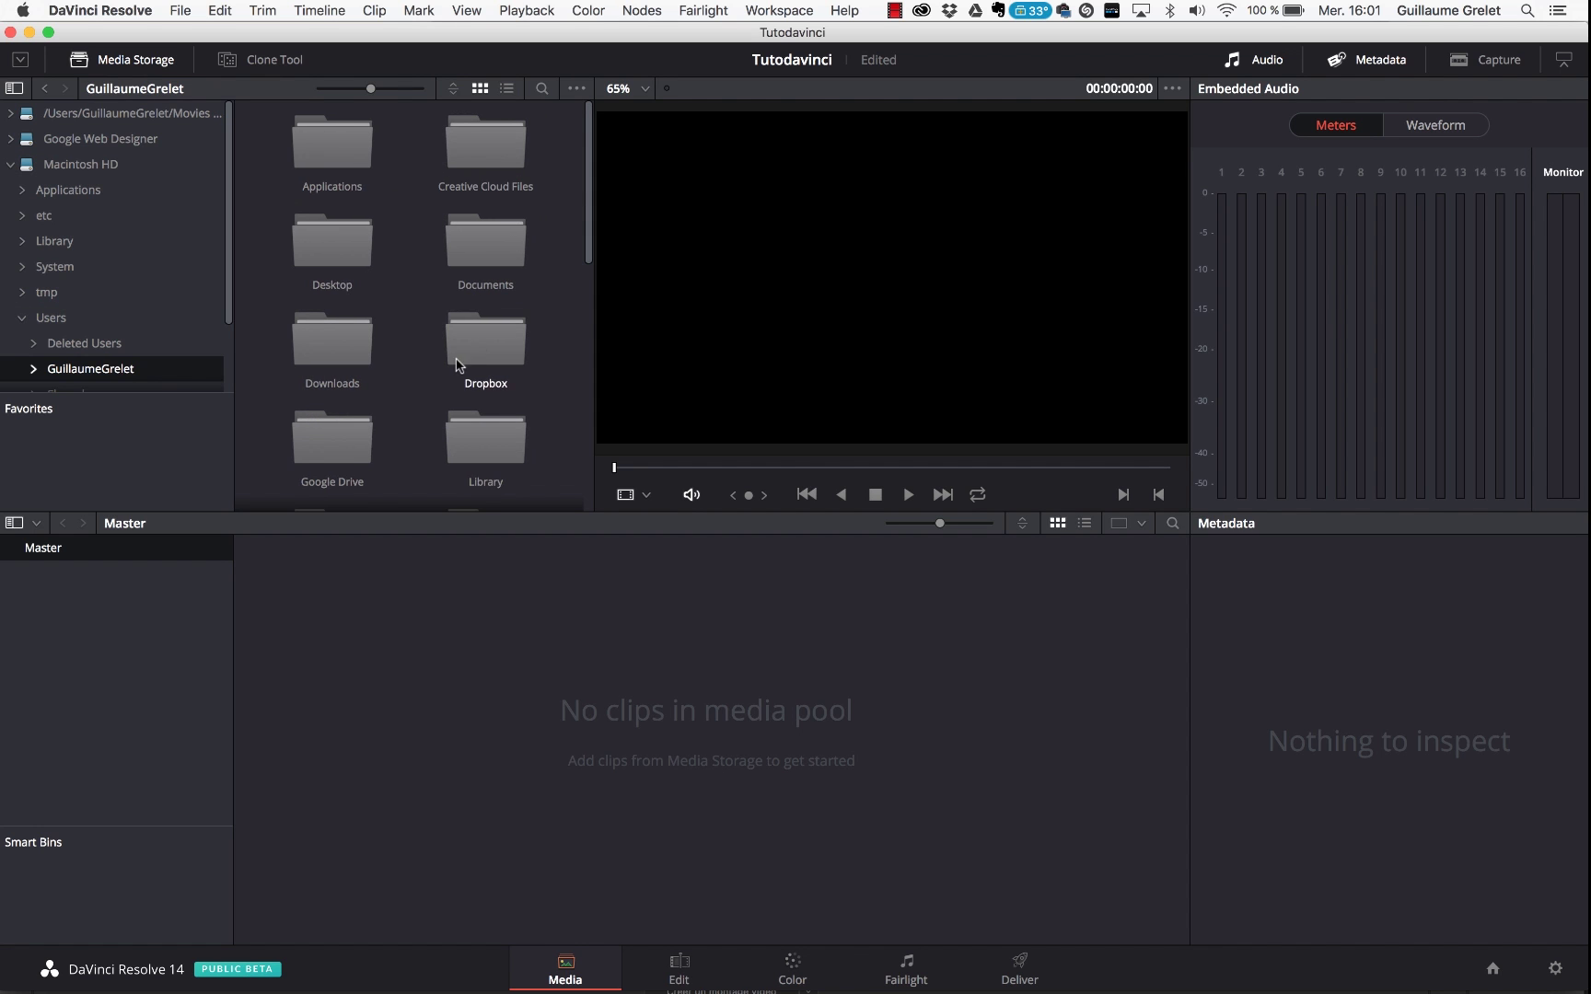
scroll(461, 331, "down", 5)
scroll(461, 356, "up", 5)
double_click(352, 246)
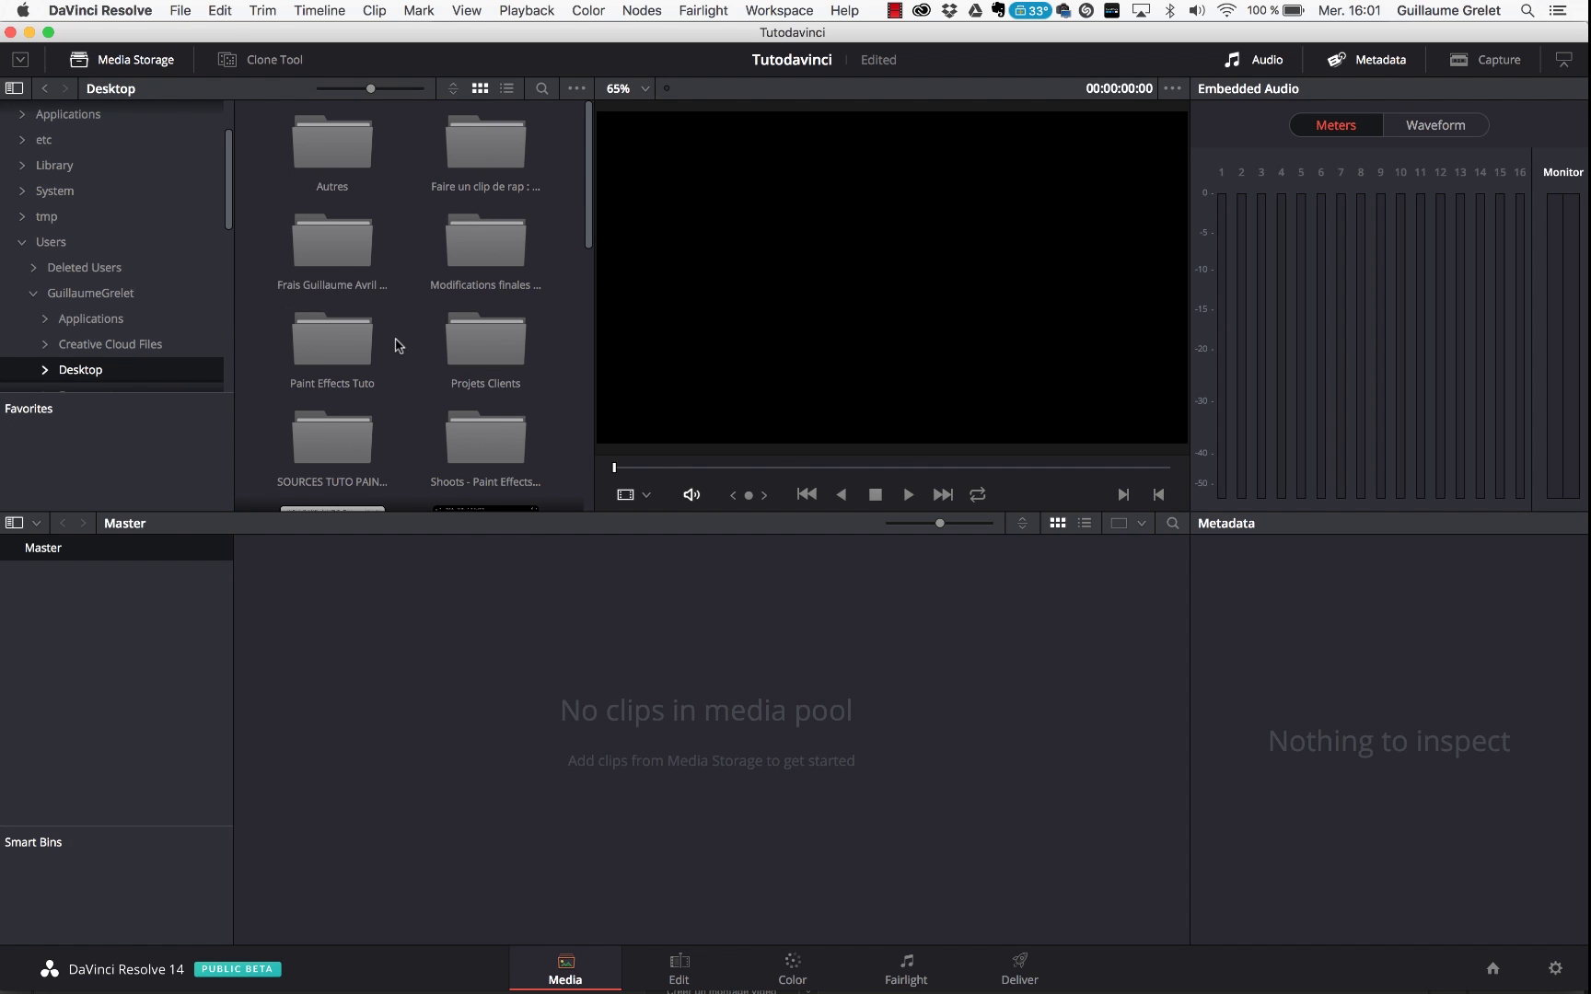
From the Desktop folder, open SOURCES TUTO PAINT EFFECT and its Source subfolder.
scroll(398, 346, "down", 10)
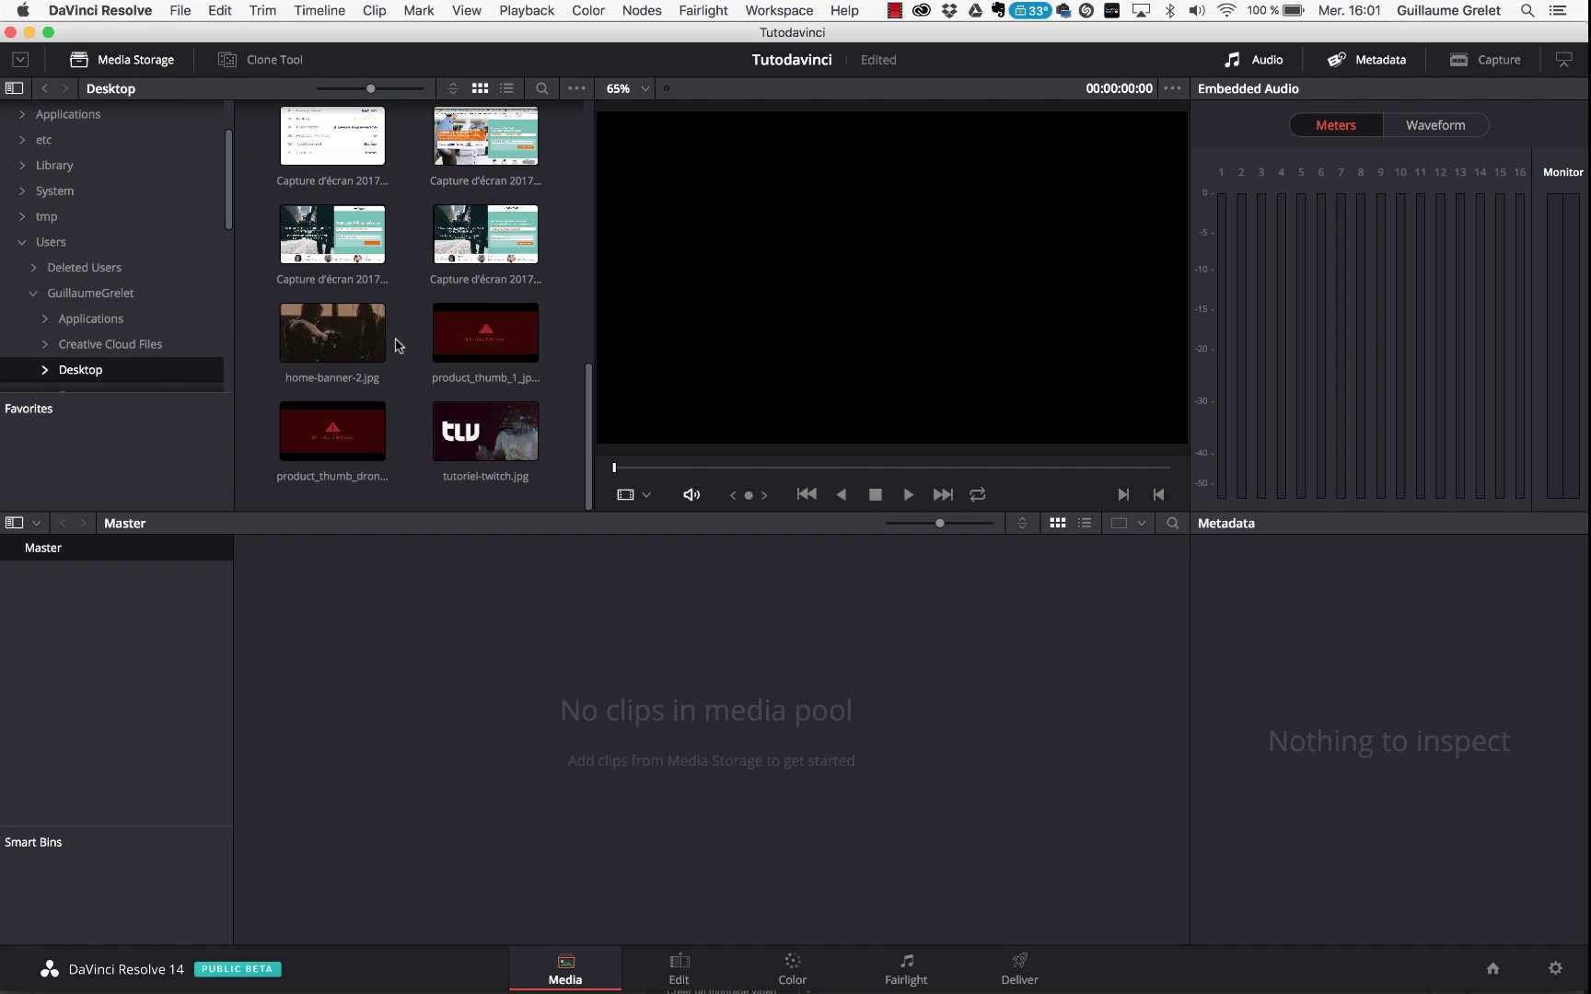
scroll(398, 345, "up", 10)
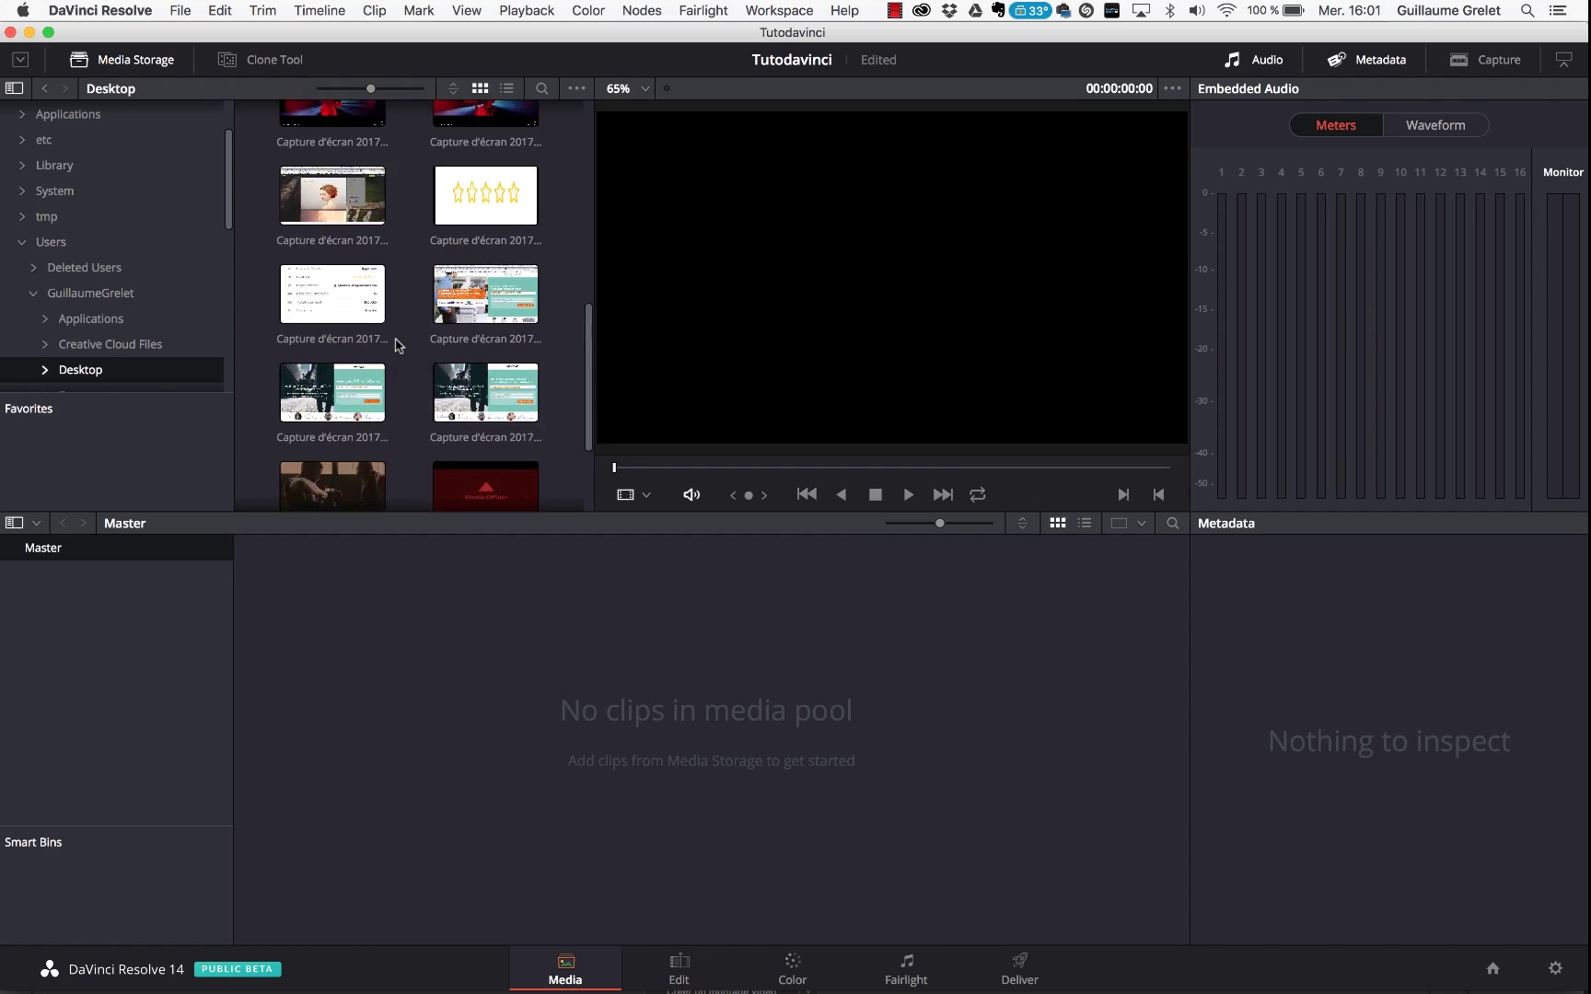
scroll(397, 345, "up", 1)
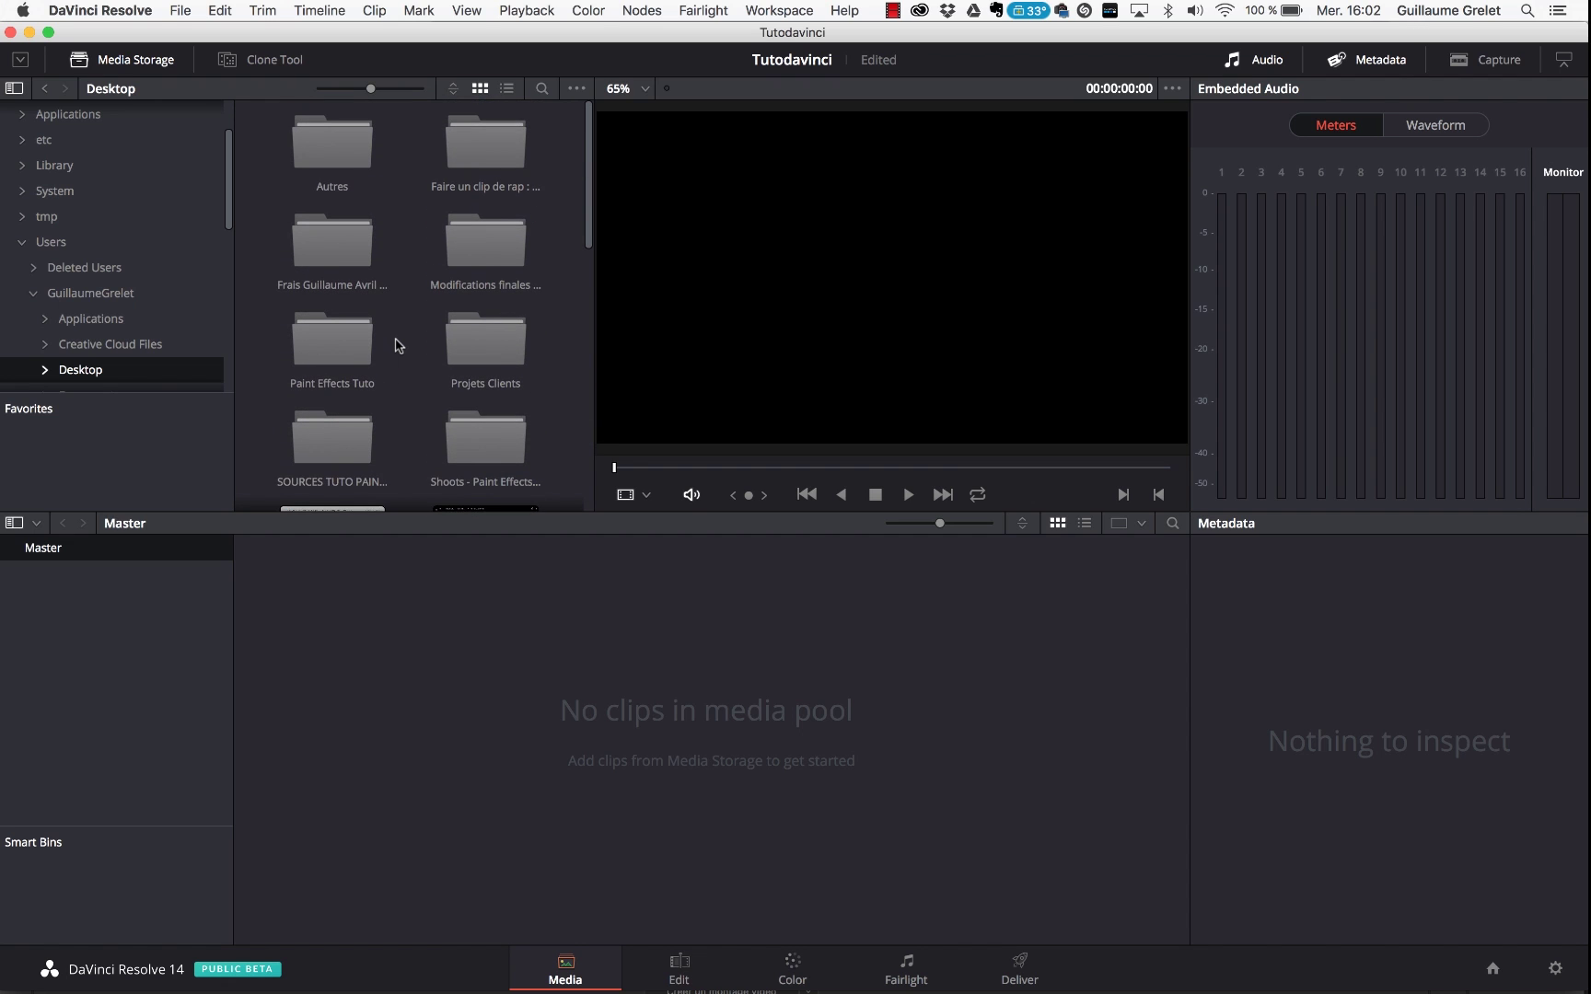
double_click(328, 431)
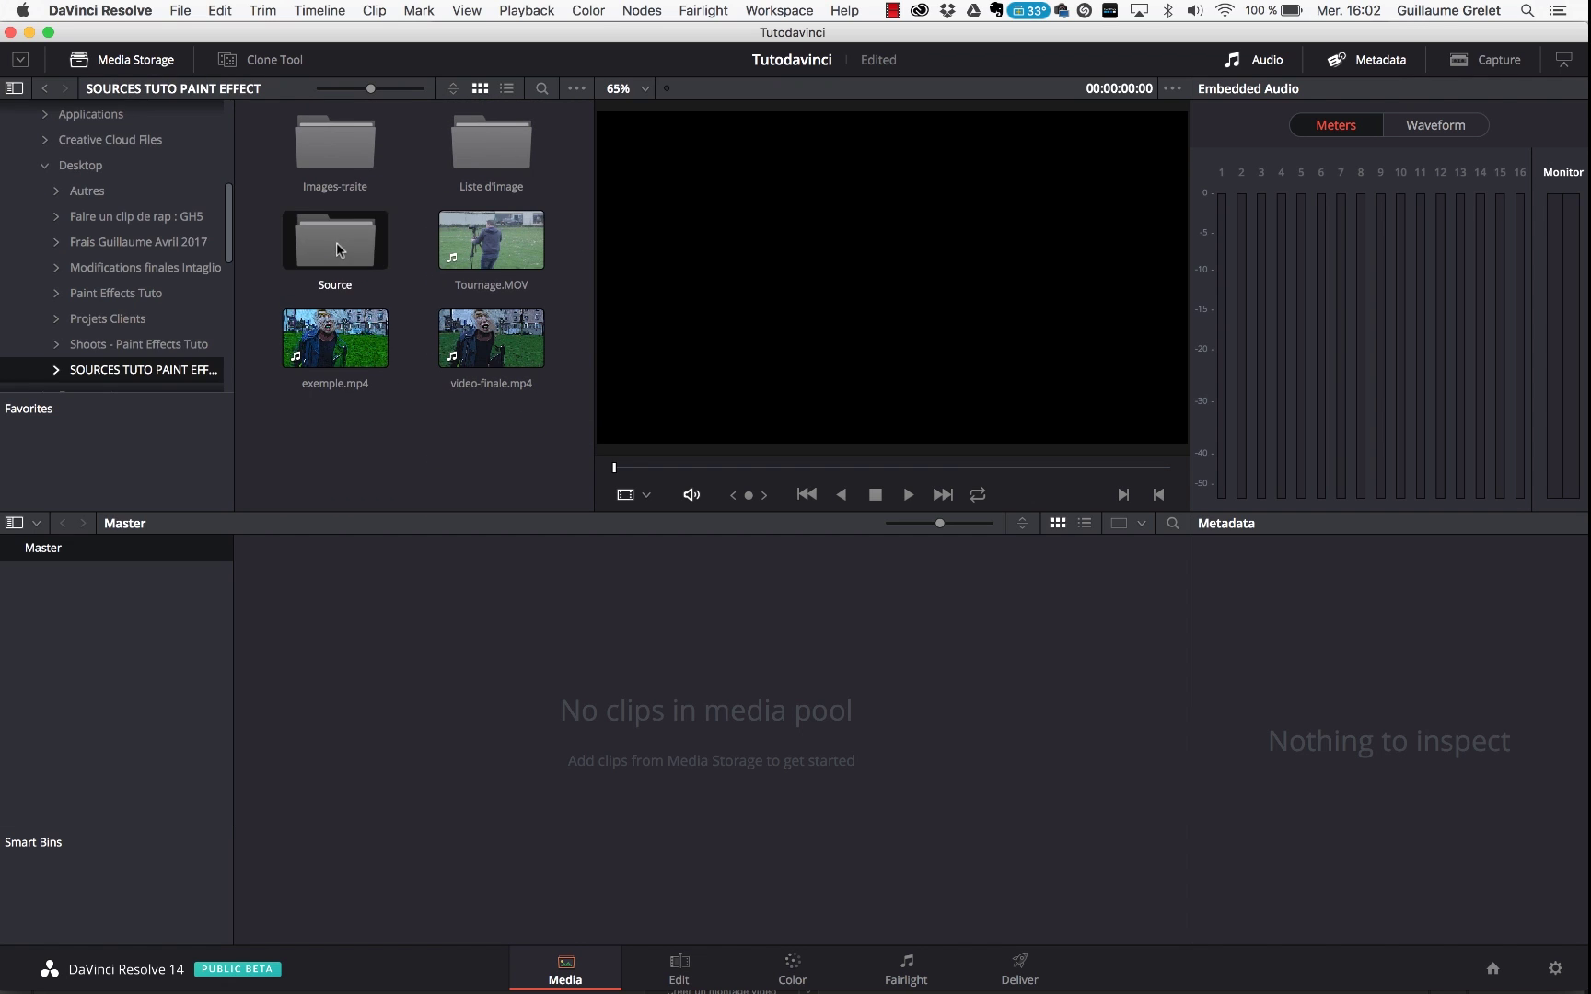
double_click(339, 249)
Add the clip DV8A6723.mp4 to the media pool's Master bin without changing the project's frame rate.
left_click(332, 140)
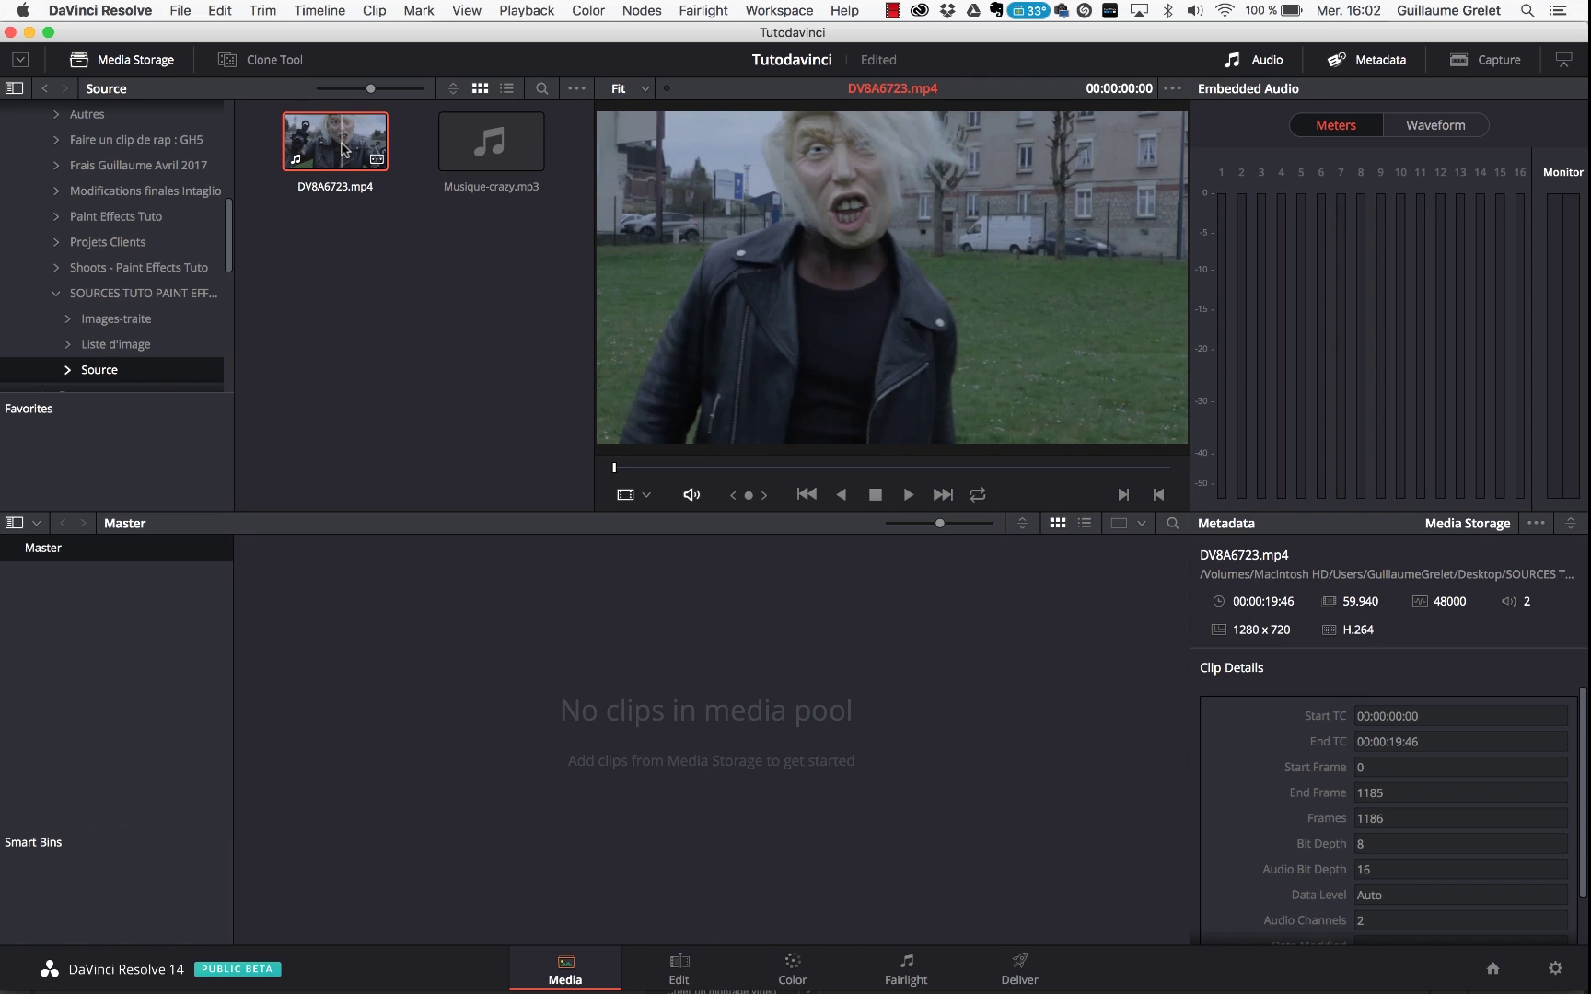
left_click_drag(342, 147, 465, 750)
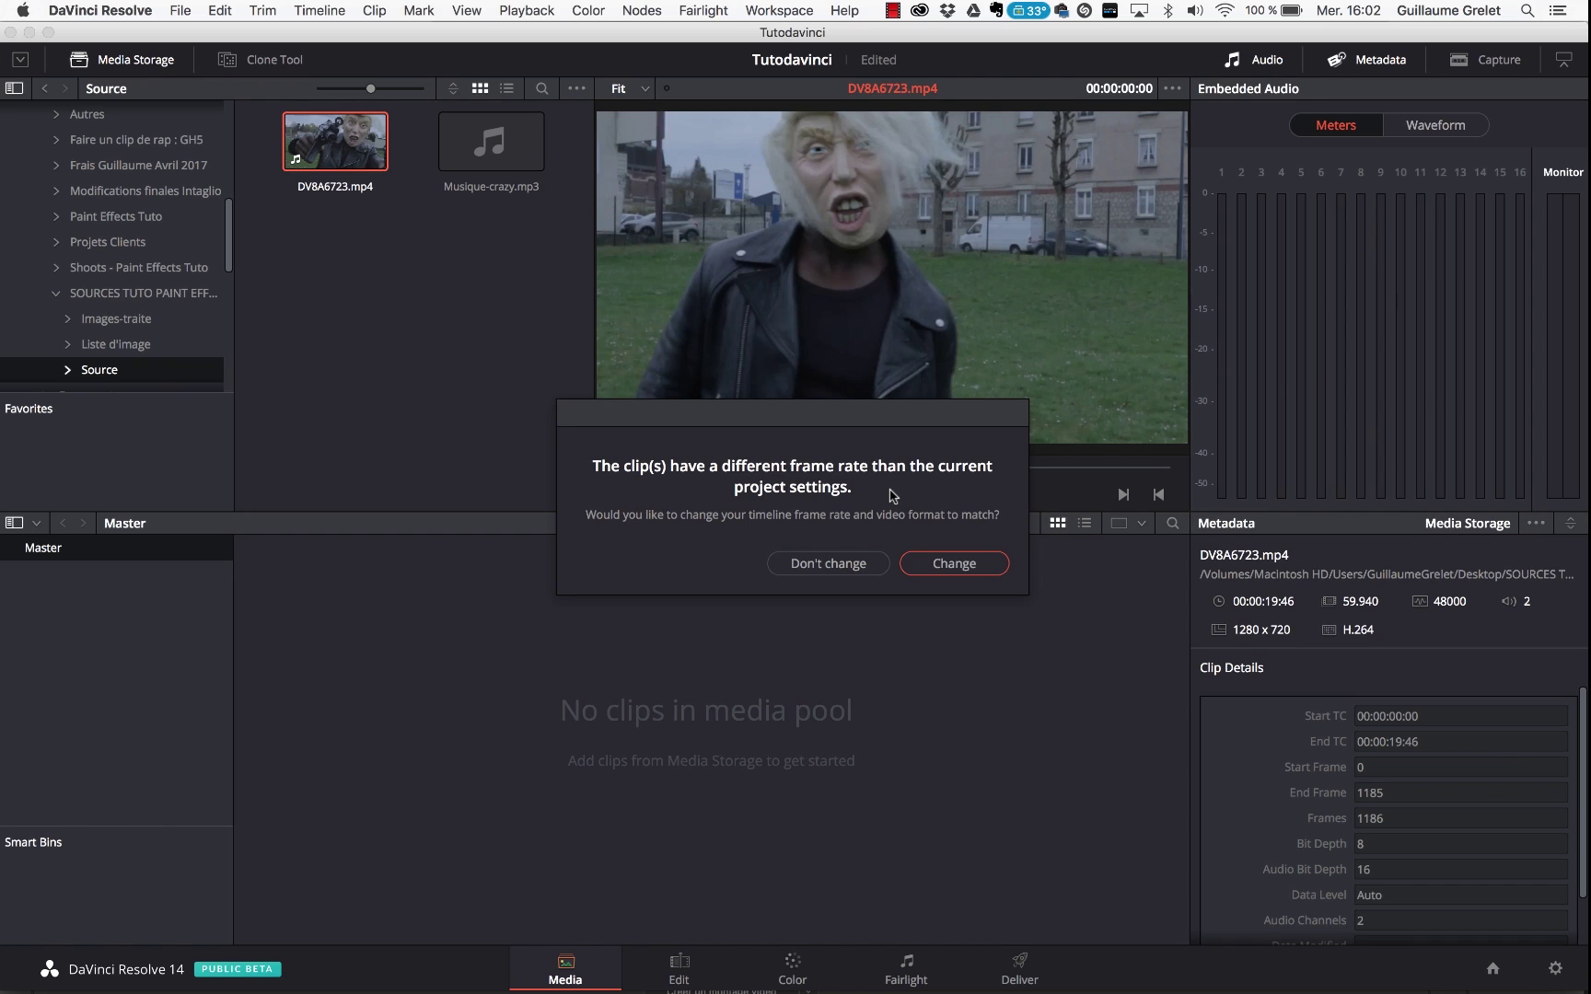
left_click(855, 566)
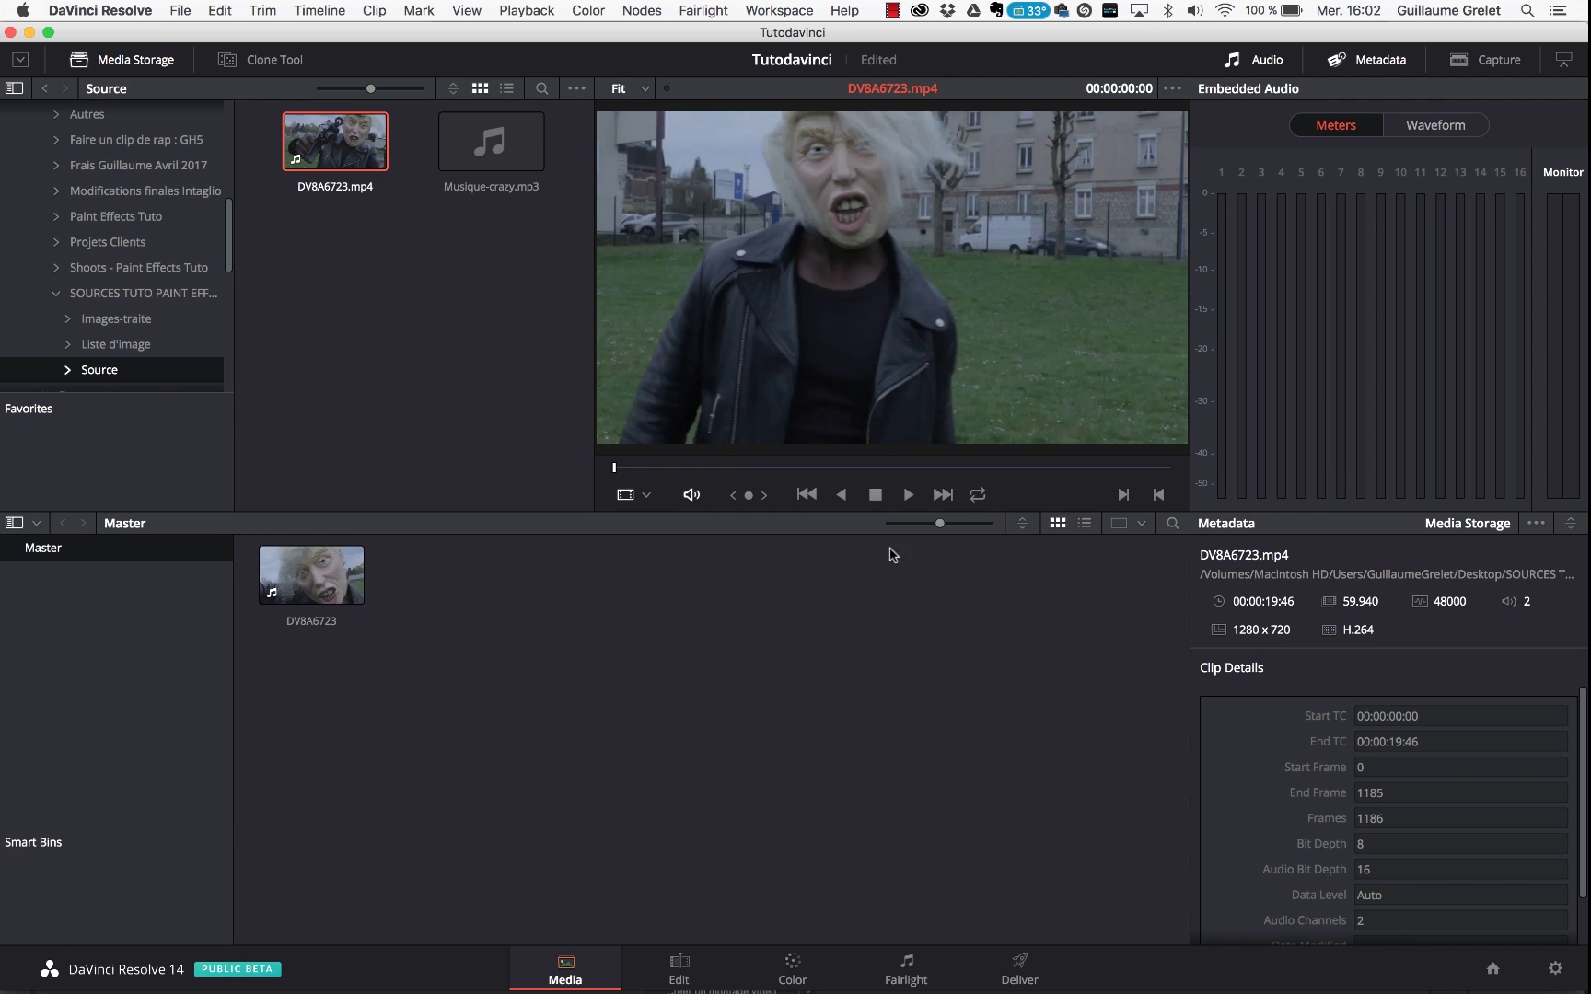
Preview DV8A6723.mp4 in the Media workspace, and load it into the Edit workspace's source viewer.
left_click_drag(623, 469, 847, 469)
left_click(961, 470)
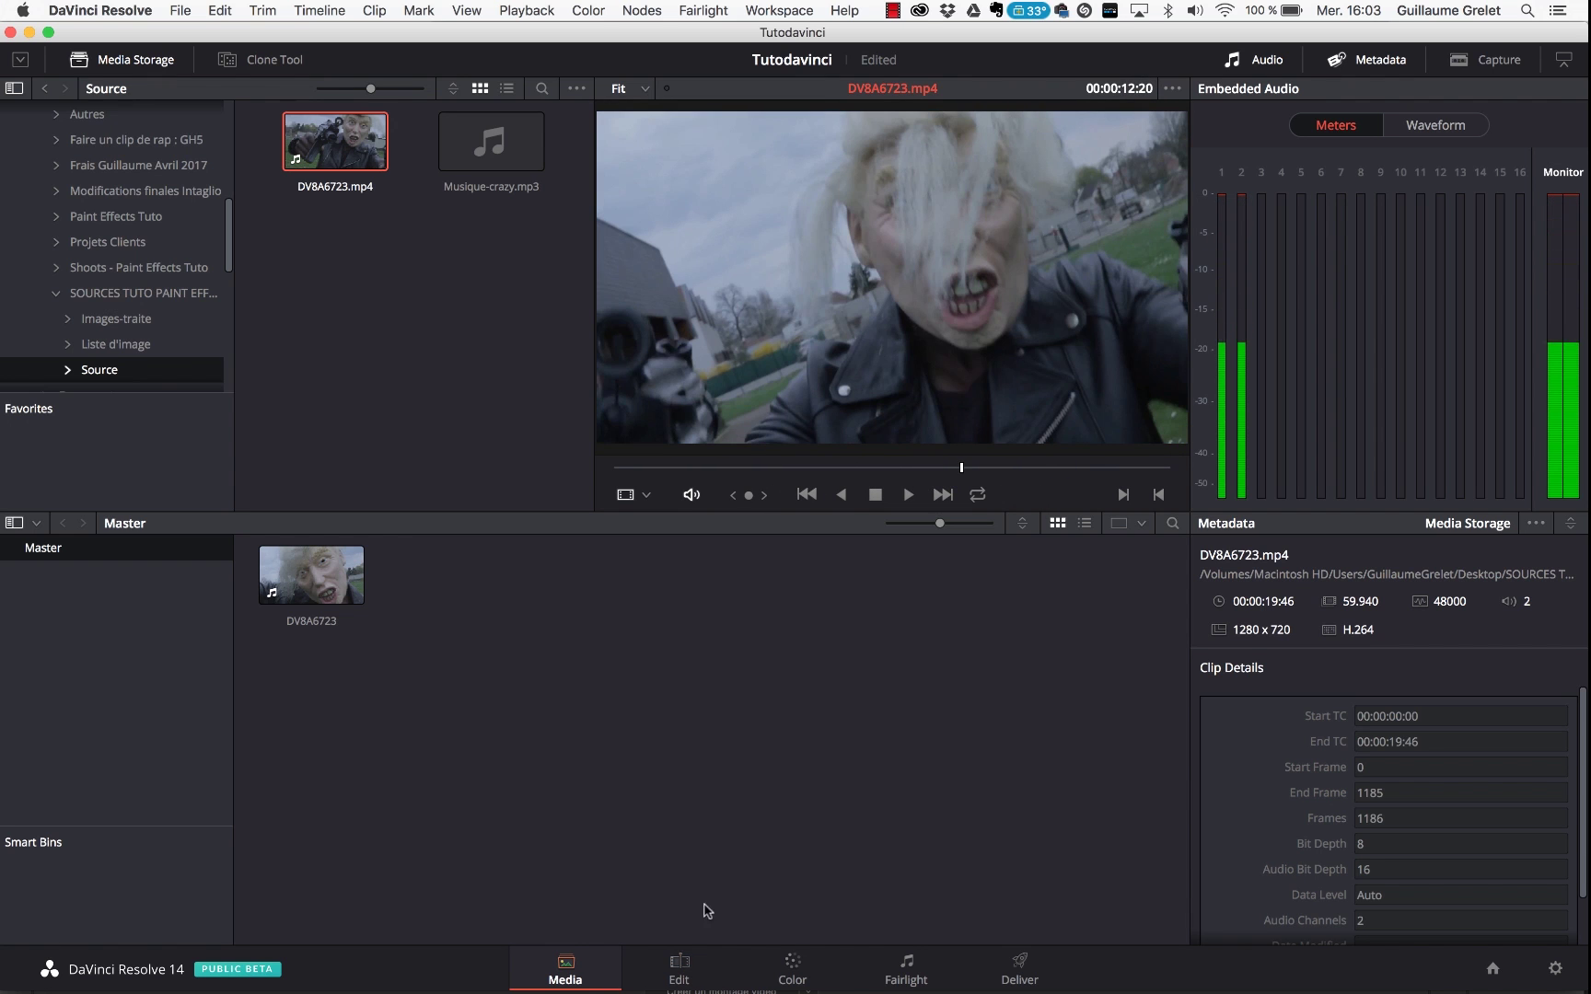
left_click(692, 964)
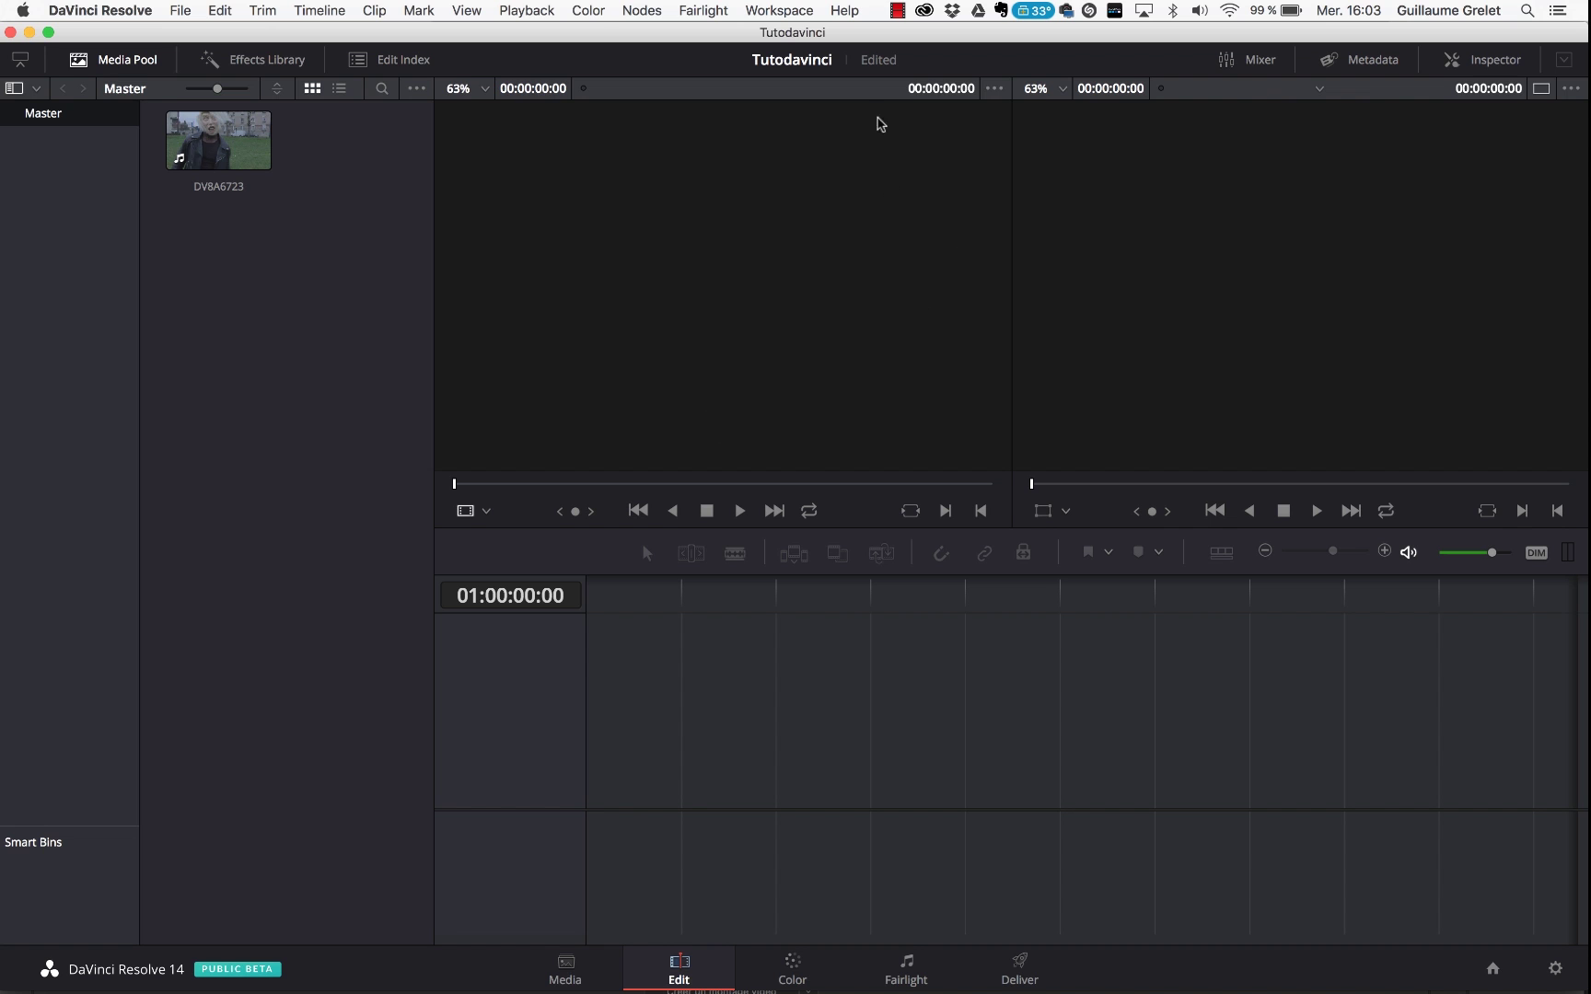
left_click(240, 143)
left_click_drag(239, 142, 788, 298)
left_click_drag(477, 483, 518, 483)
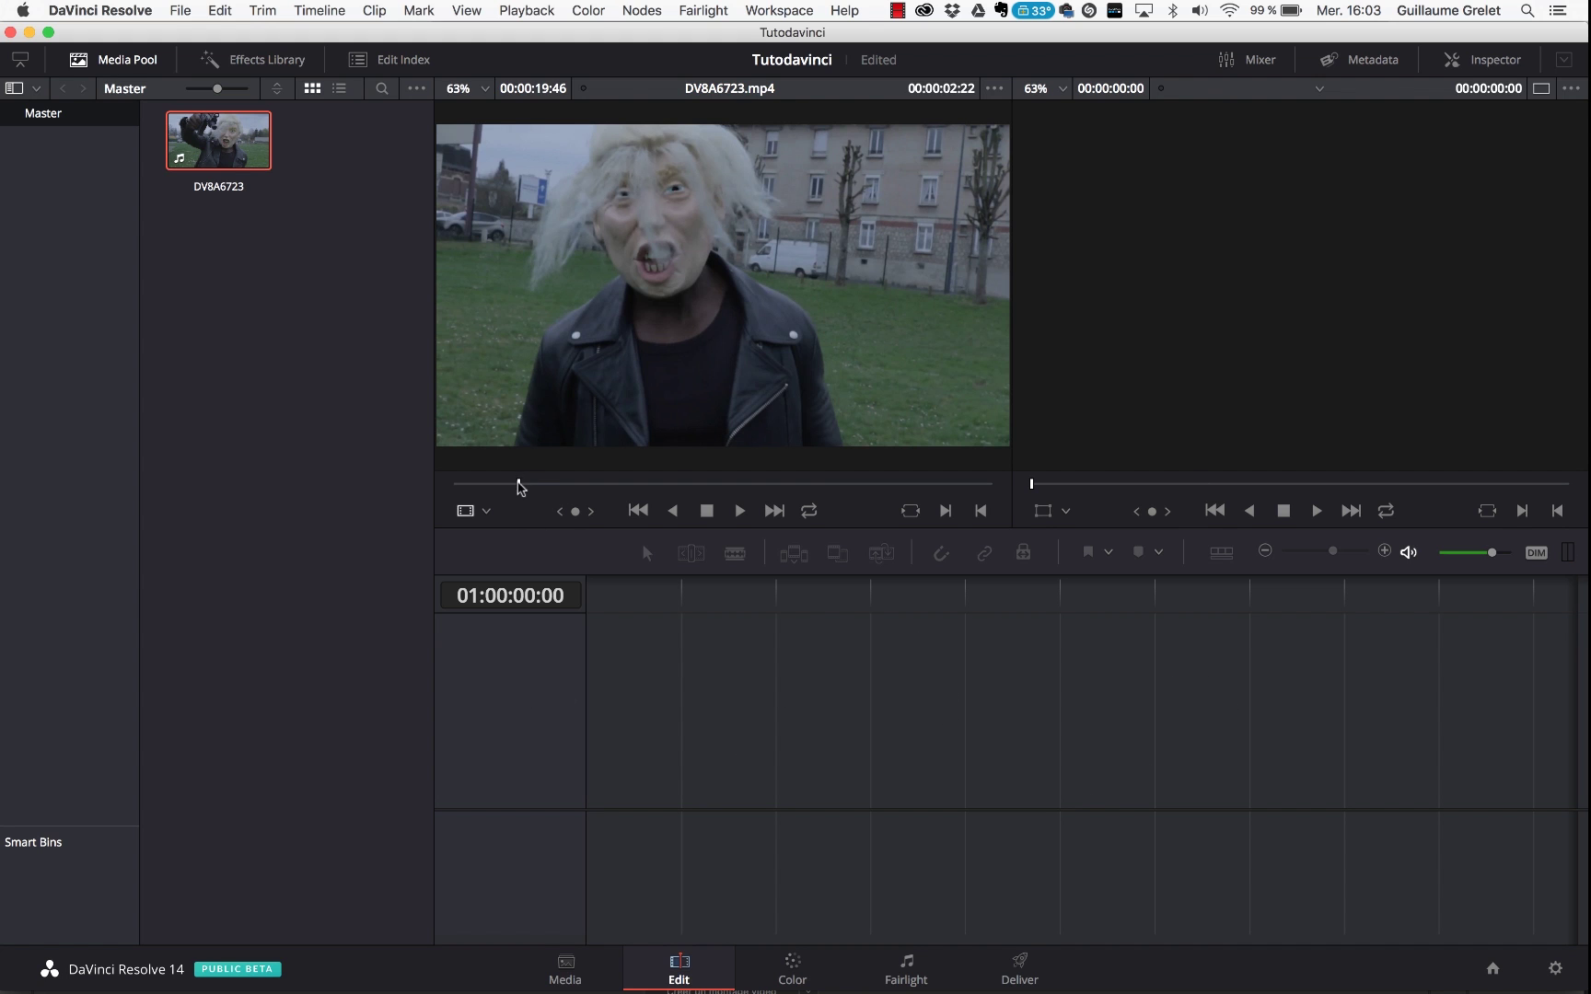
Mark a range about 00:00:02:25 long ending at 00:00:03:51 in the source clip and place it at the start of a new timeline.
left_click_drag(520, 488, 559, 491)
key("i")
key("o")
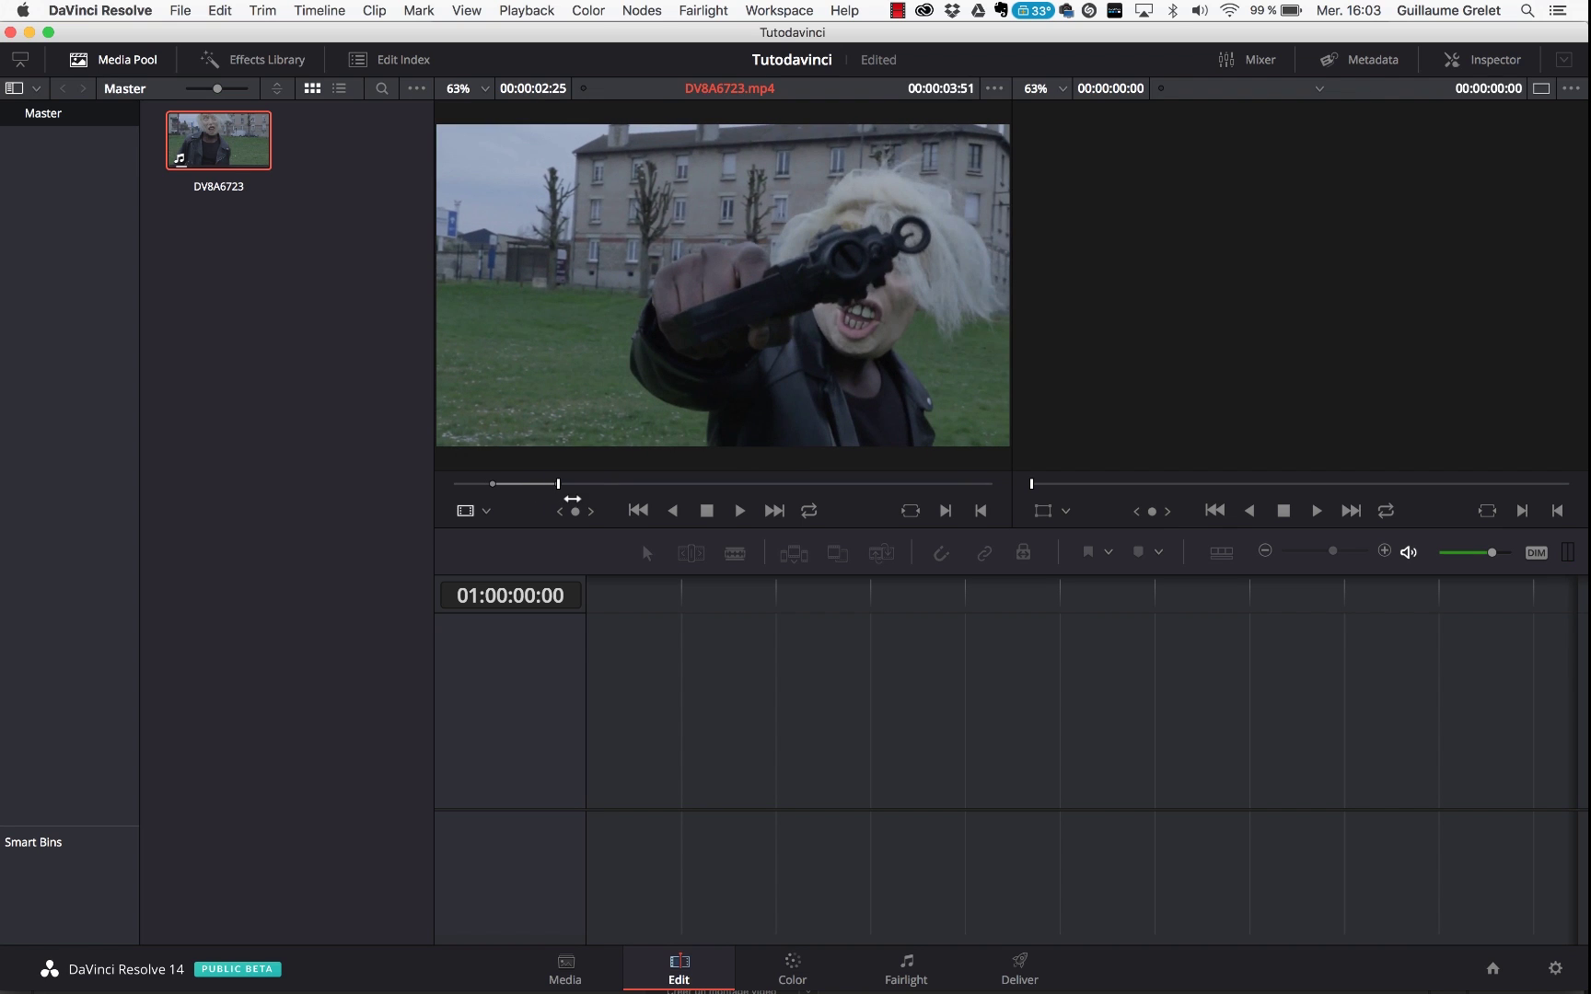
mouse_move(705, 294)
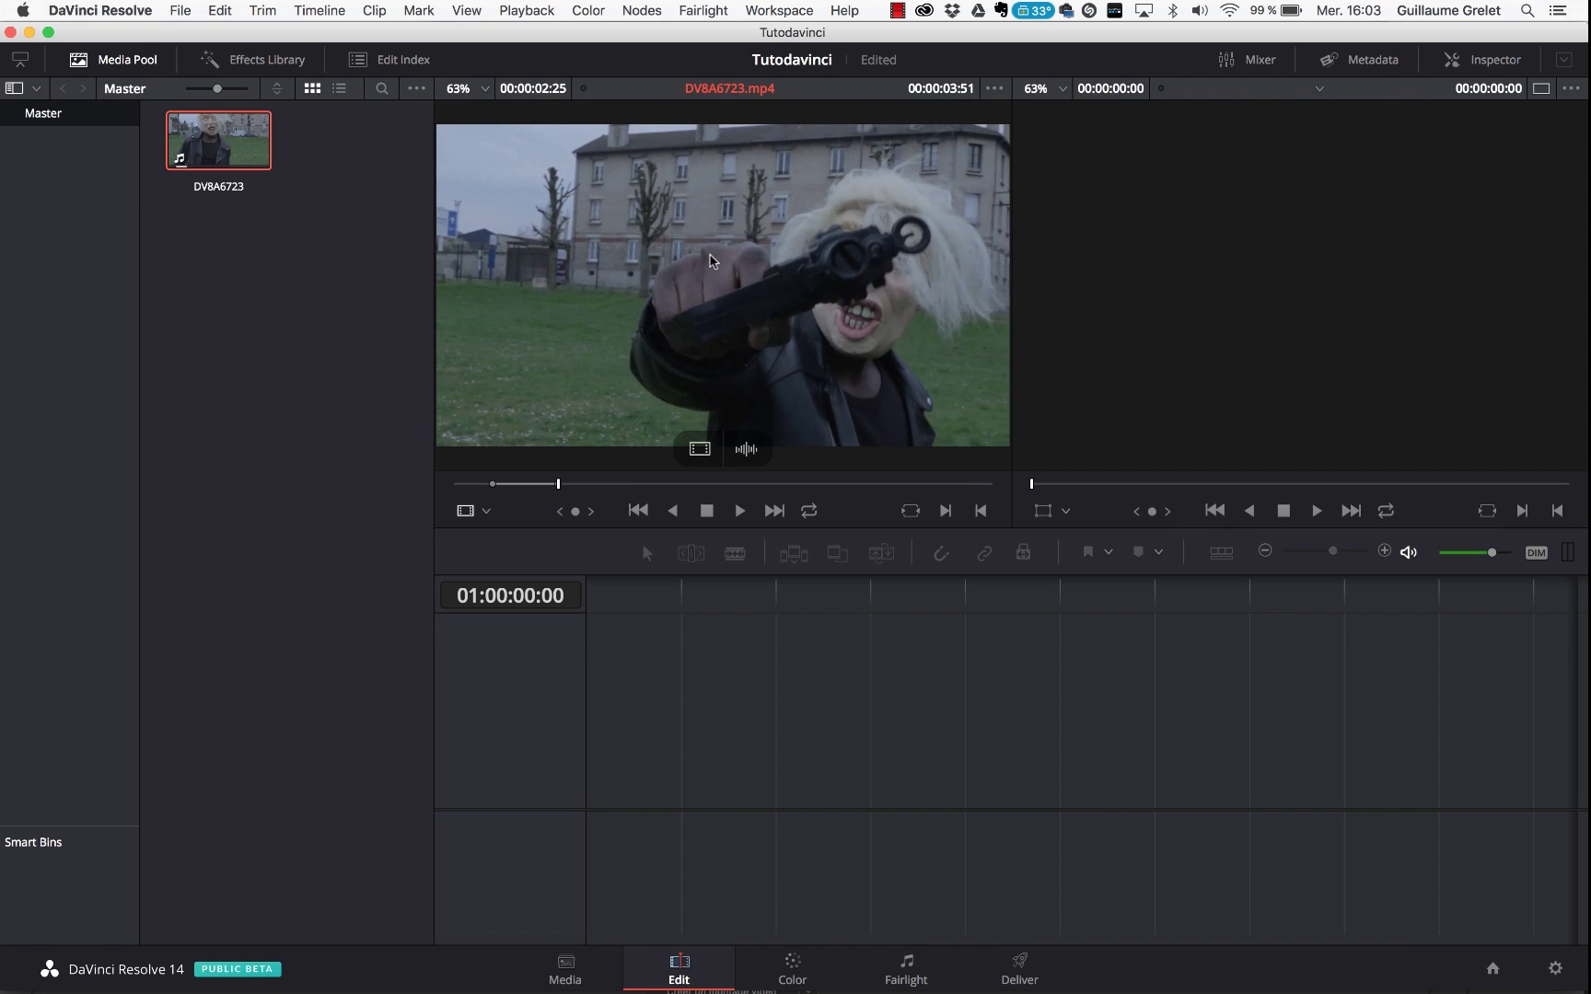
left_click_drag(709, 260, 591, 744)
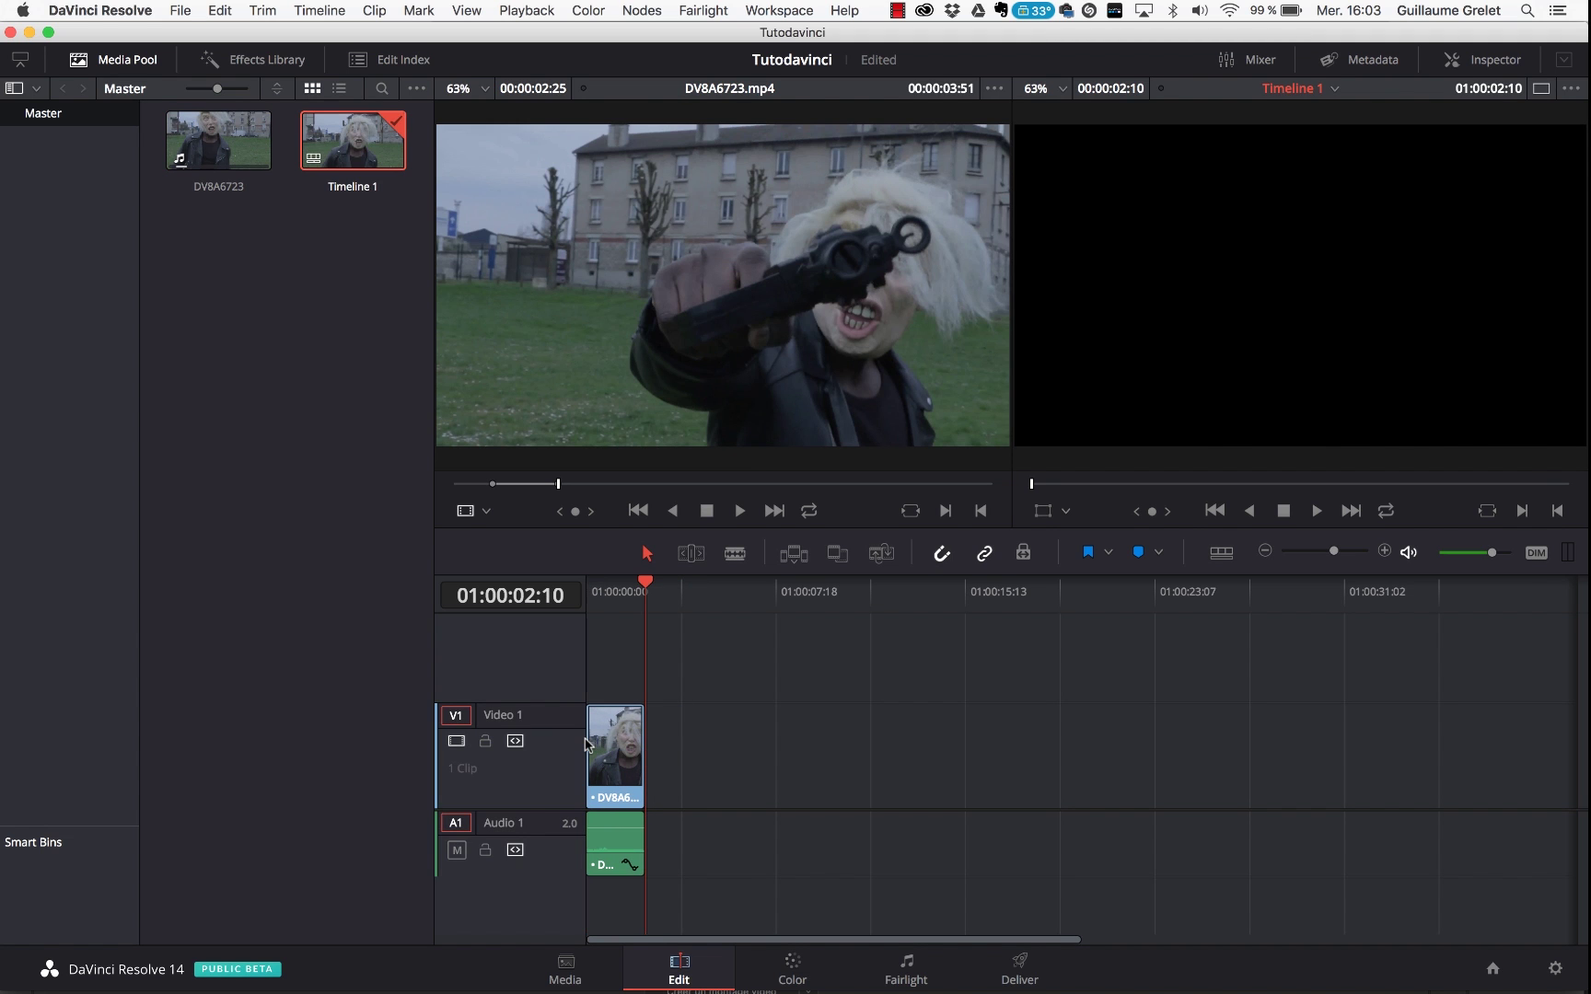
Mark a source range about 00:00:02:02 long ending at 00:00:10:12 and place it directly after the first timeline clip.
left_click_drag(638, 594, 586, 590)
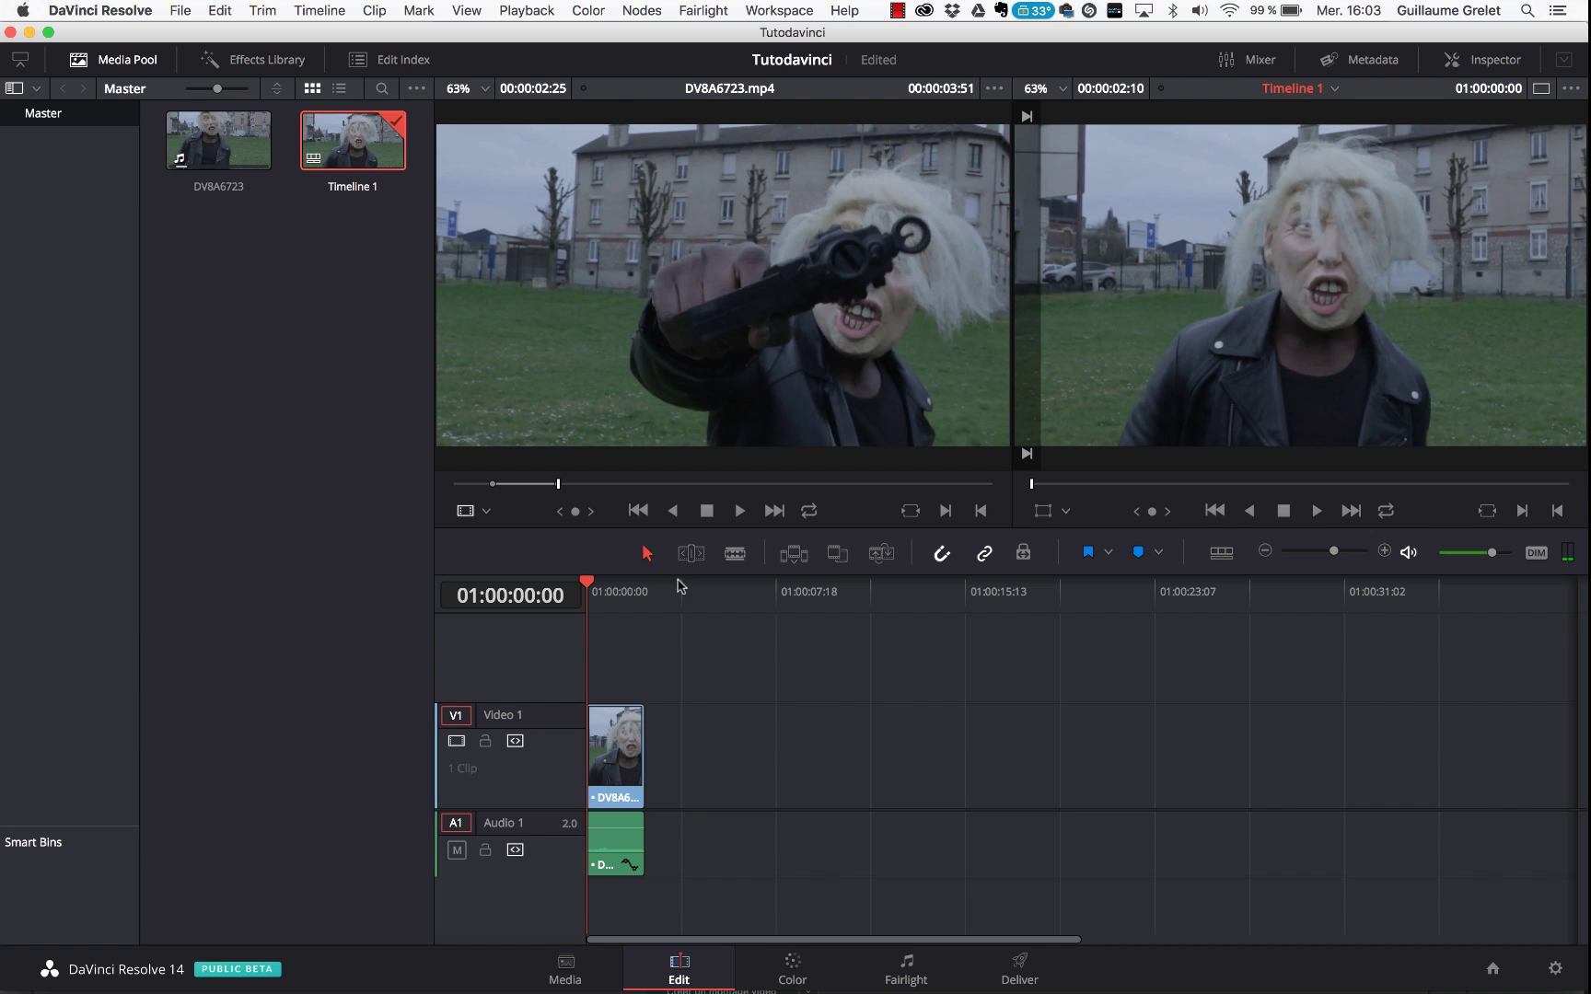
left_click_drag(589, 485, 733, 486)
key("i")
key("o")
mouse_move(724, 308)
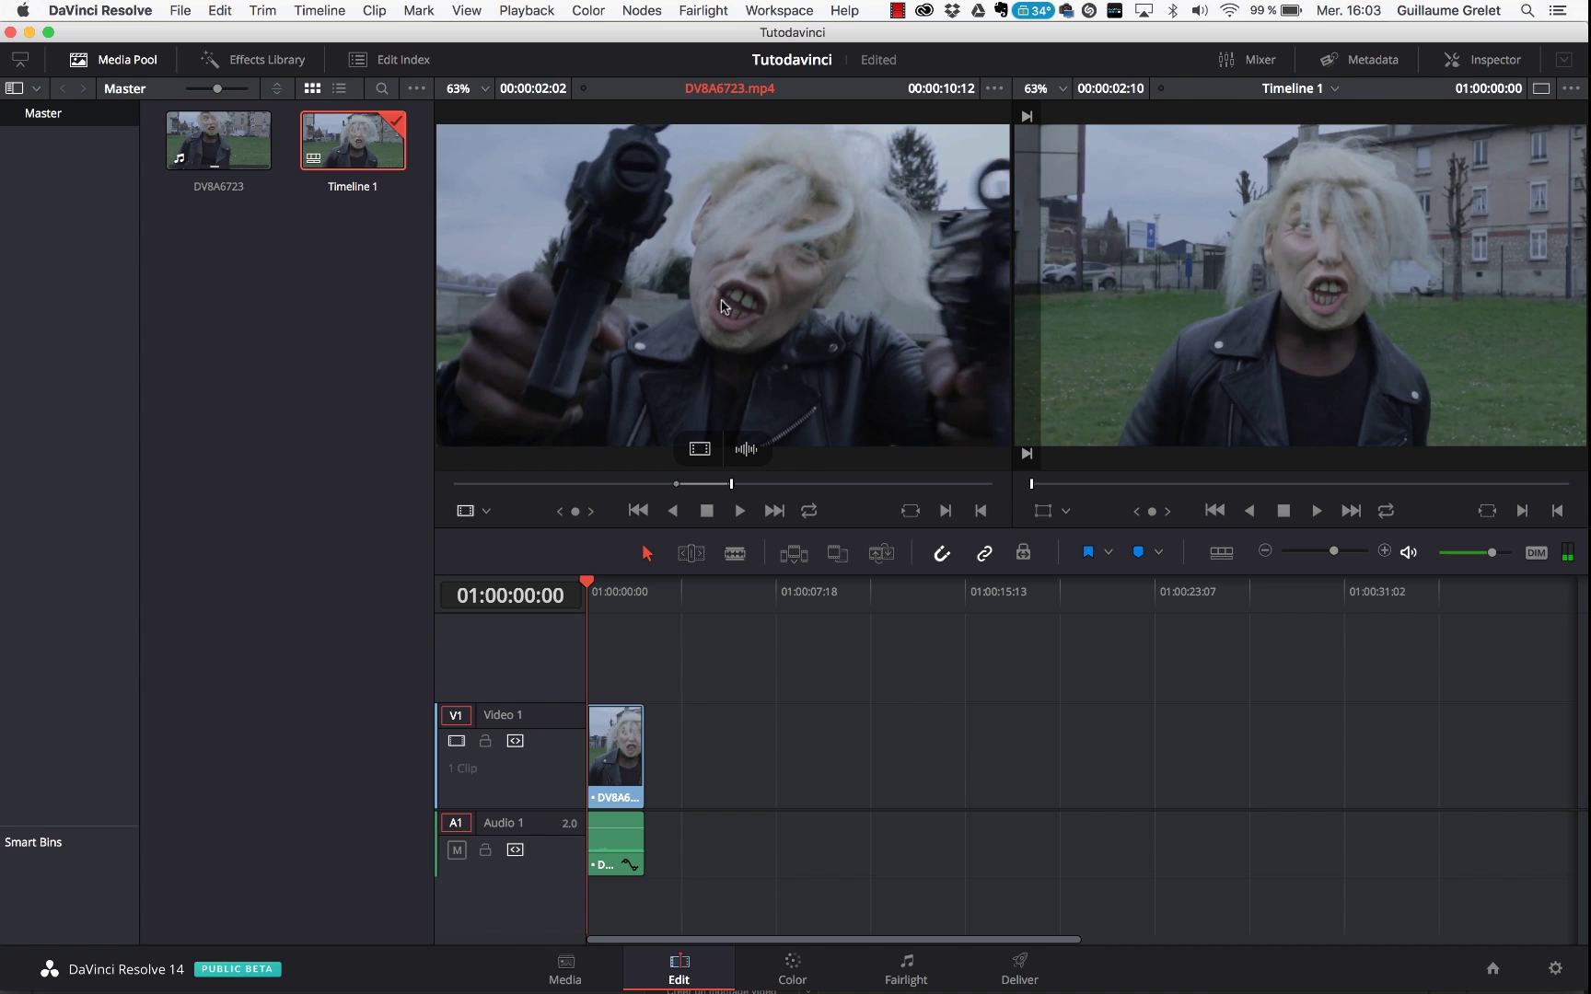
left_click_drag(724, 309, 669, 792)
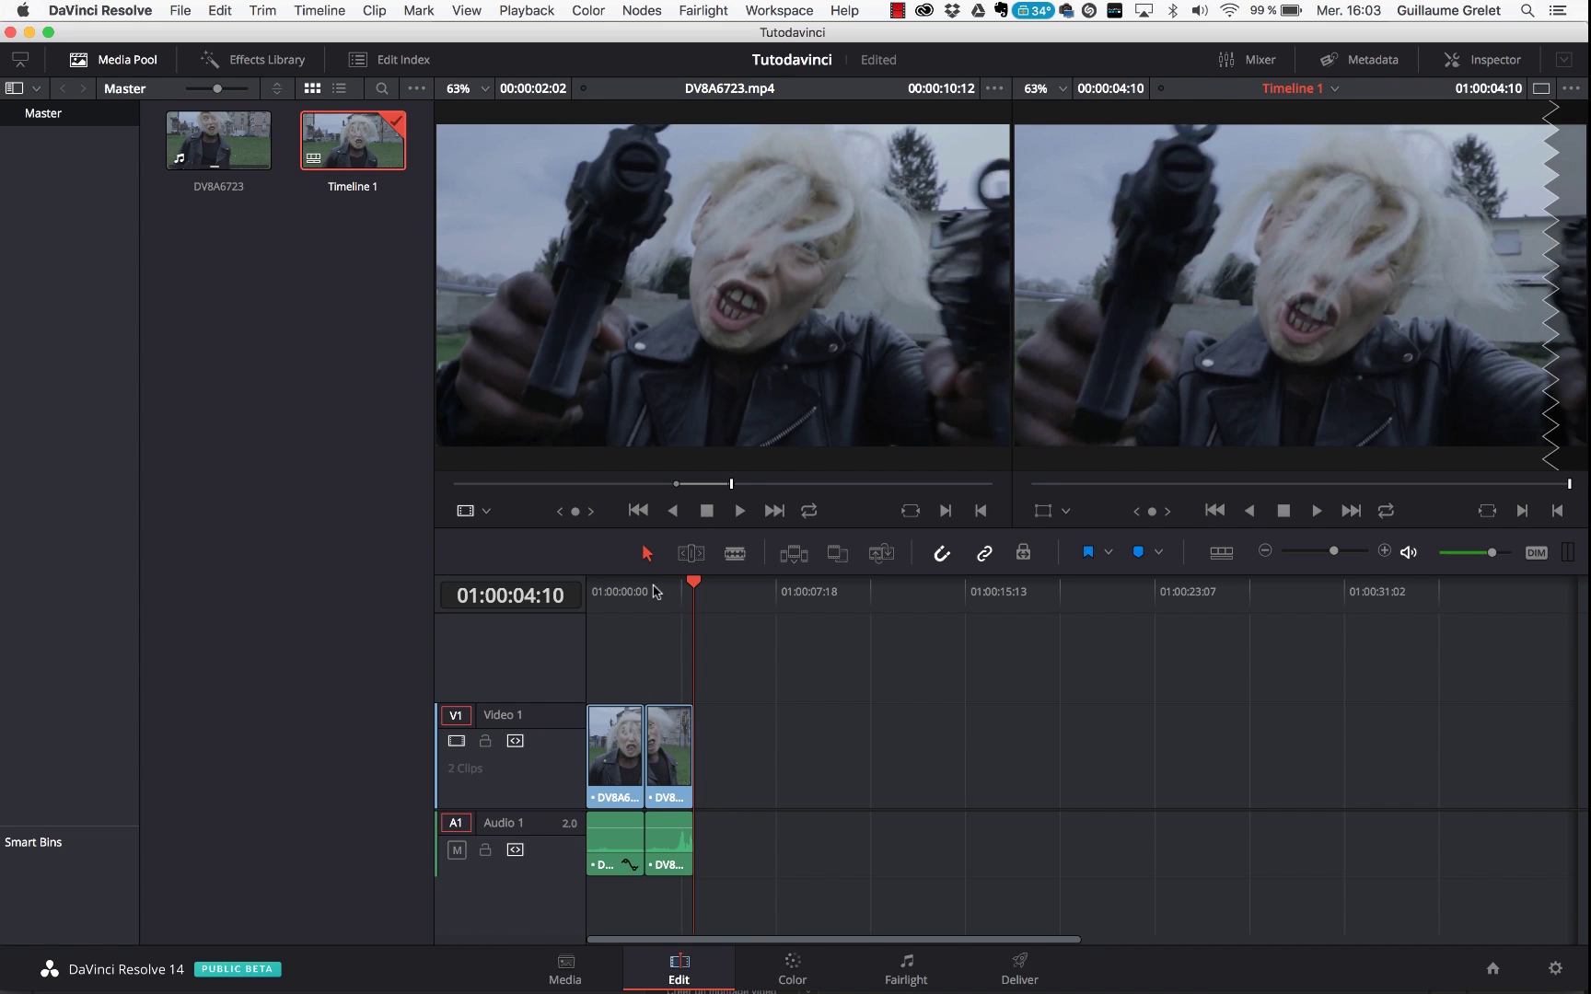
Play the timeline from the first clip across the cut into the second clip.
left_click(613, 589)
key("space")
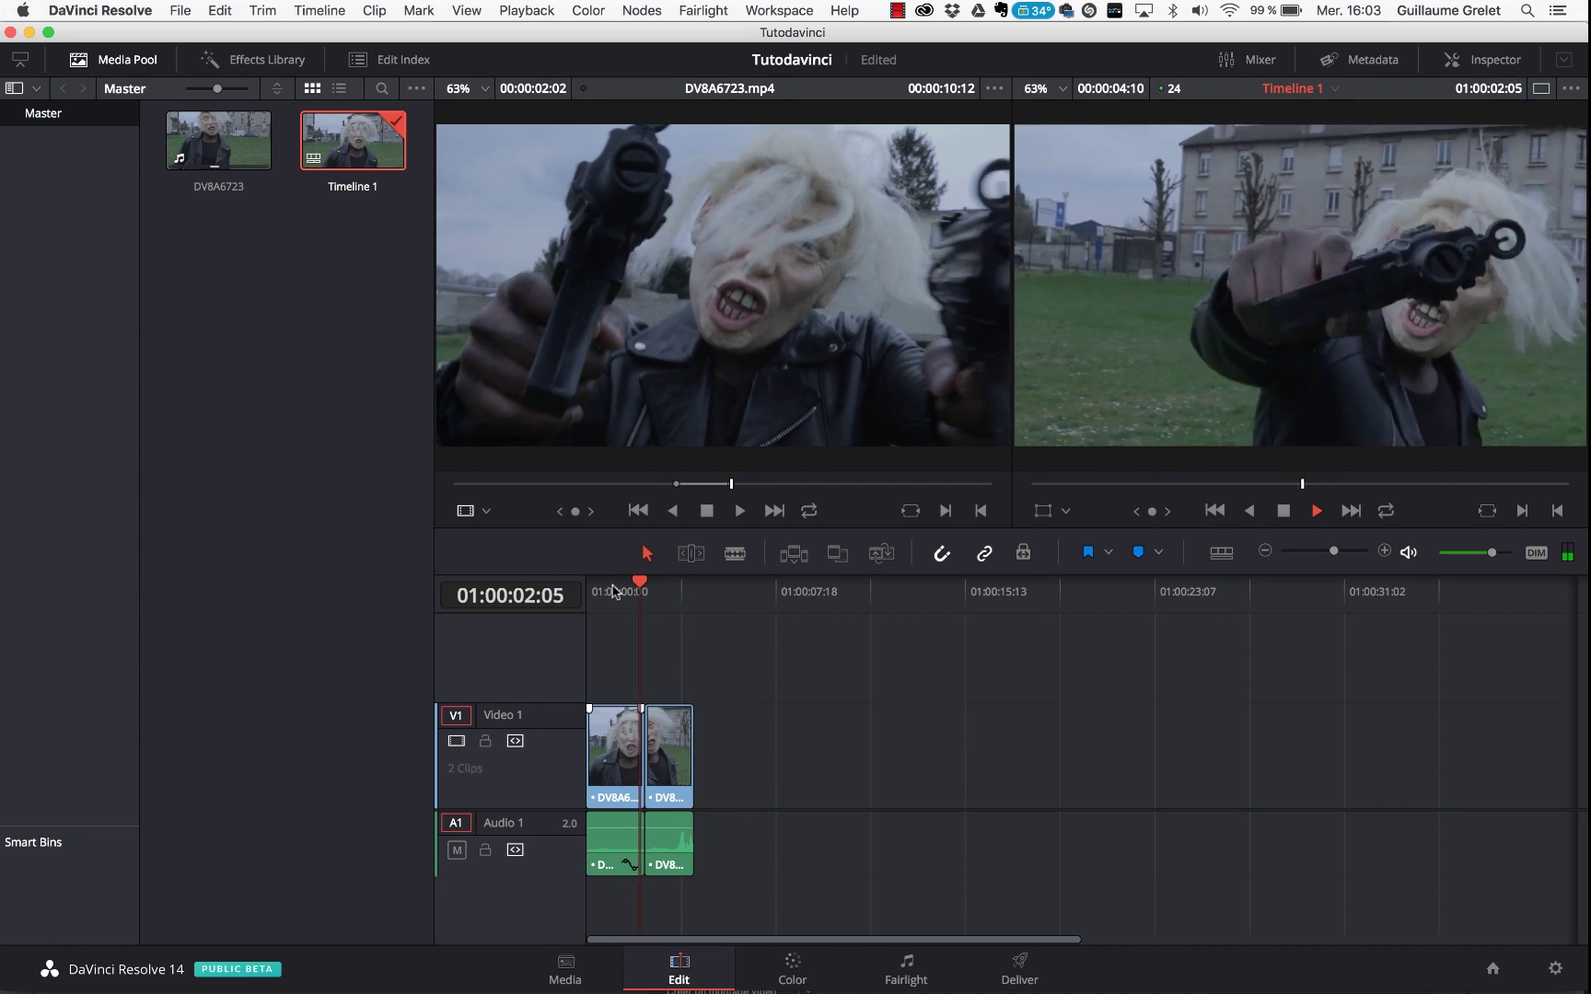
key("space")
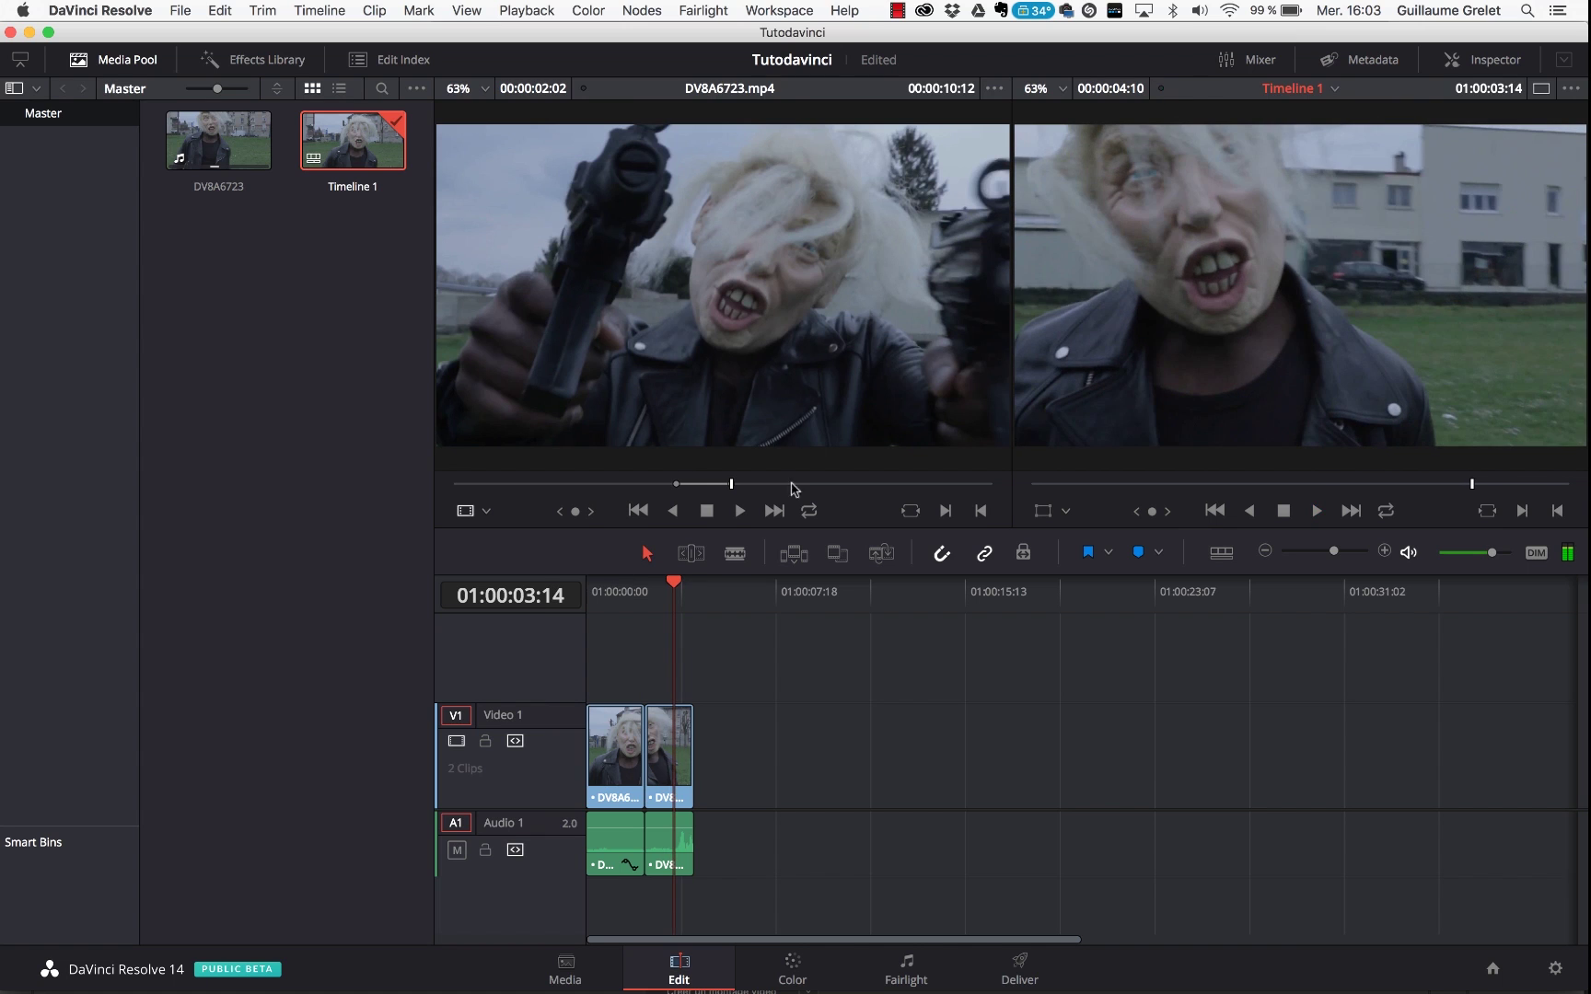
Mark the source range from 00:00:12:55 to 00:00:15:41 and place it directly after the second timeline clip.
left_click(803, 484)
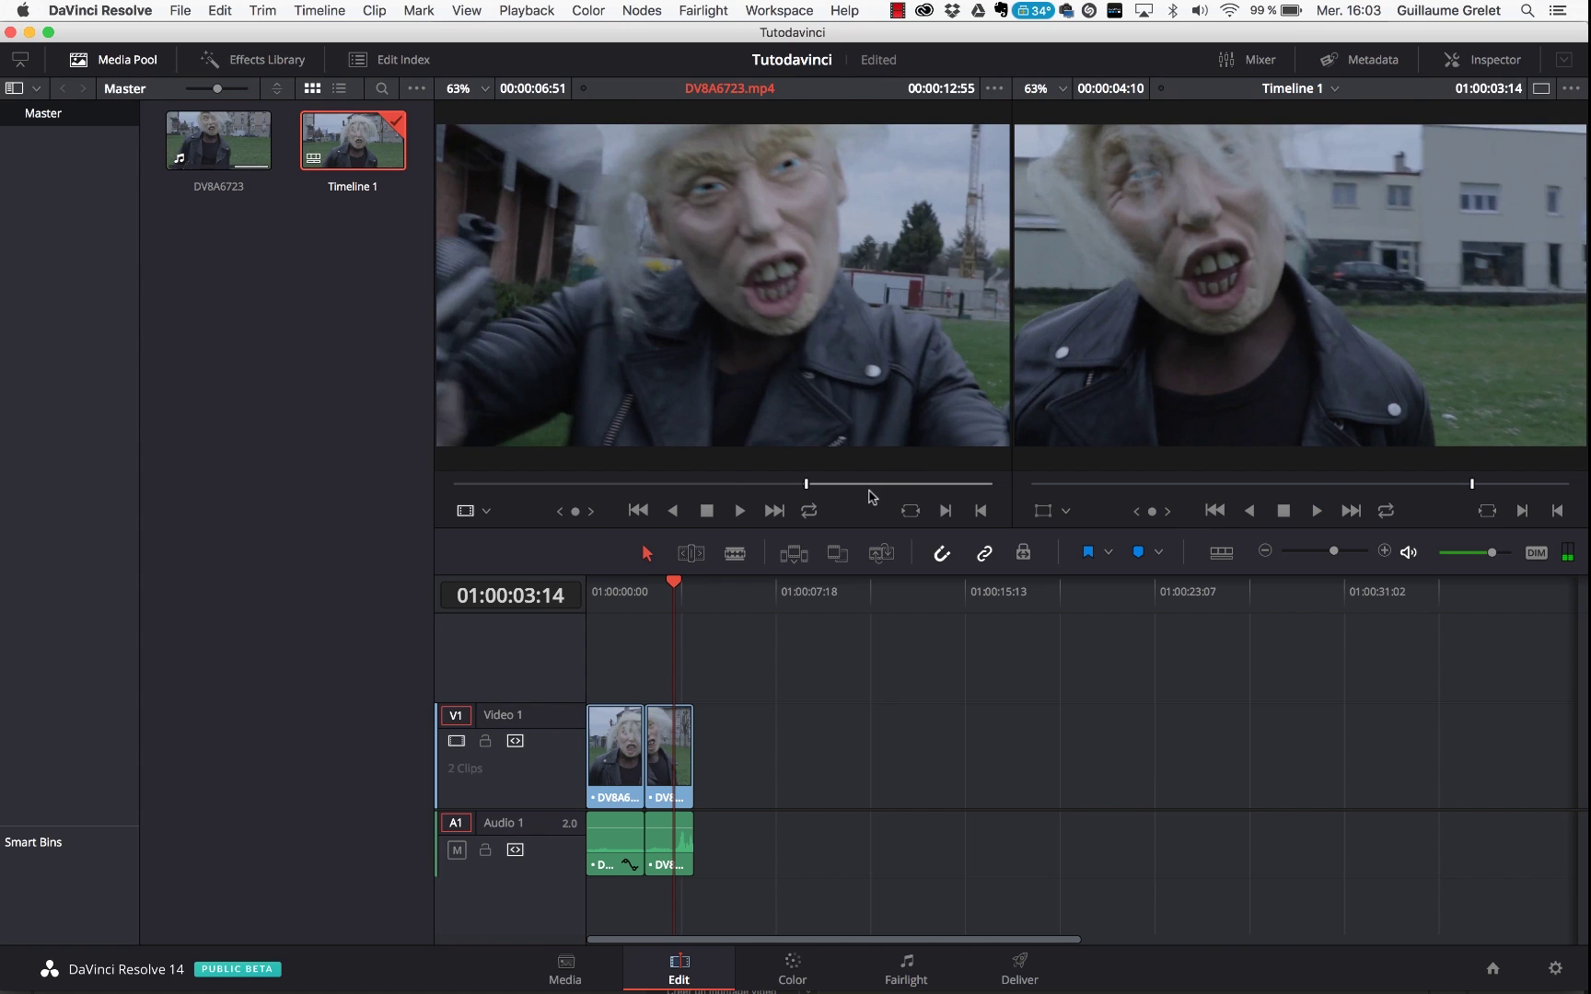
left_click(881, 484)
key("o")
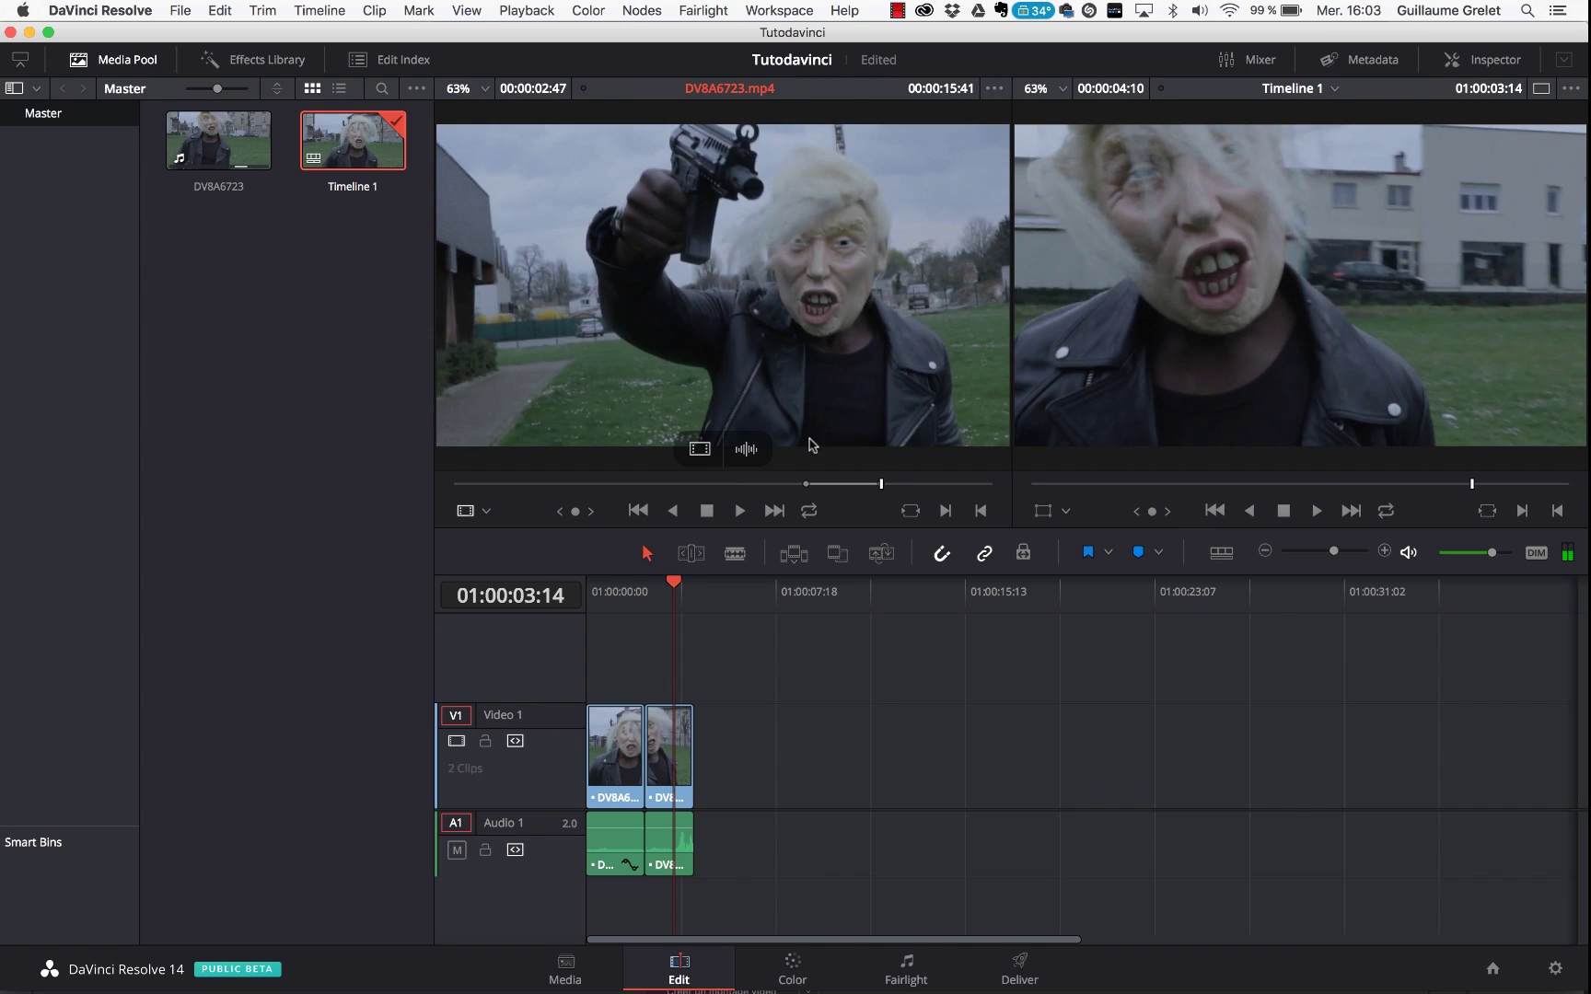
left_click_drag(812, 446, 710, 831)
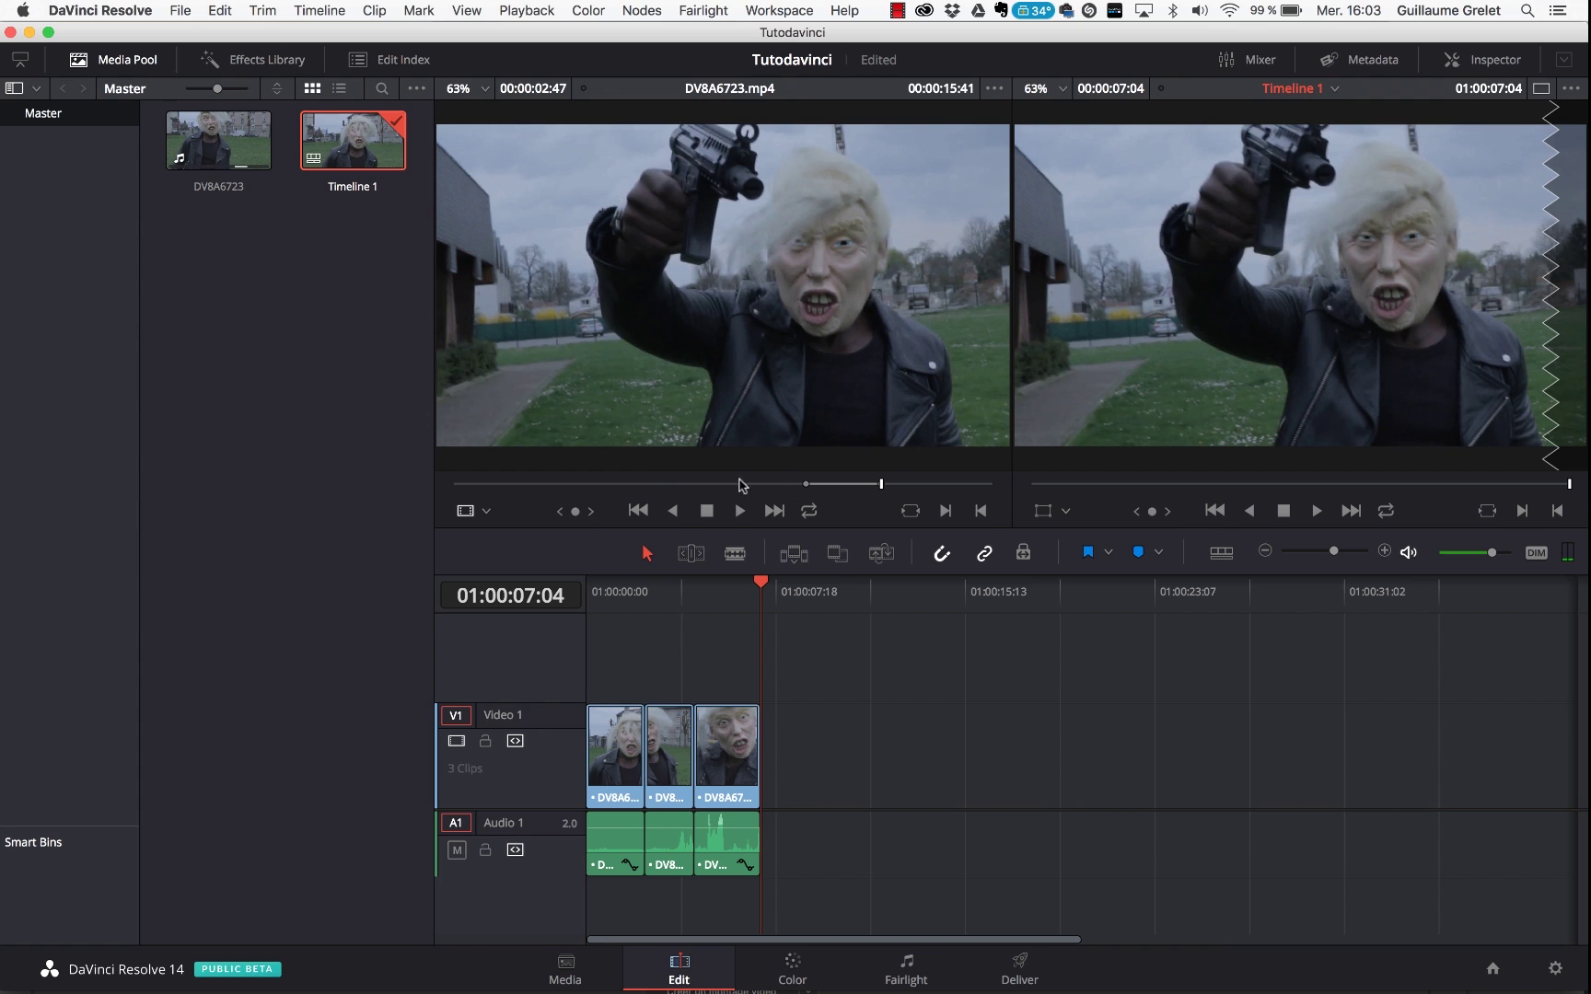
Mark the entire source clip from 00:00:00:00 to 00:00:19:45 and append it after the third timeline clip.
left_click_drag(650, 483, 443, 483)
key("i")
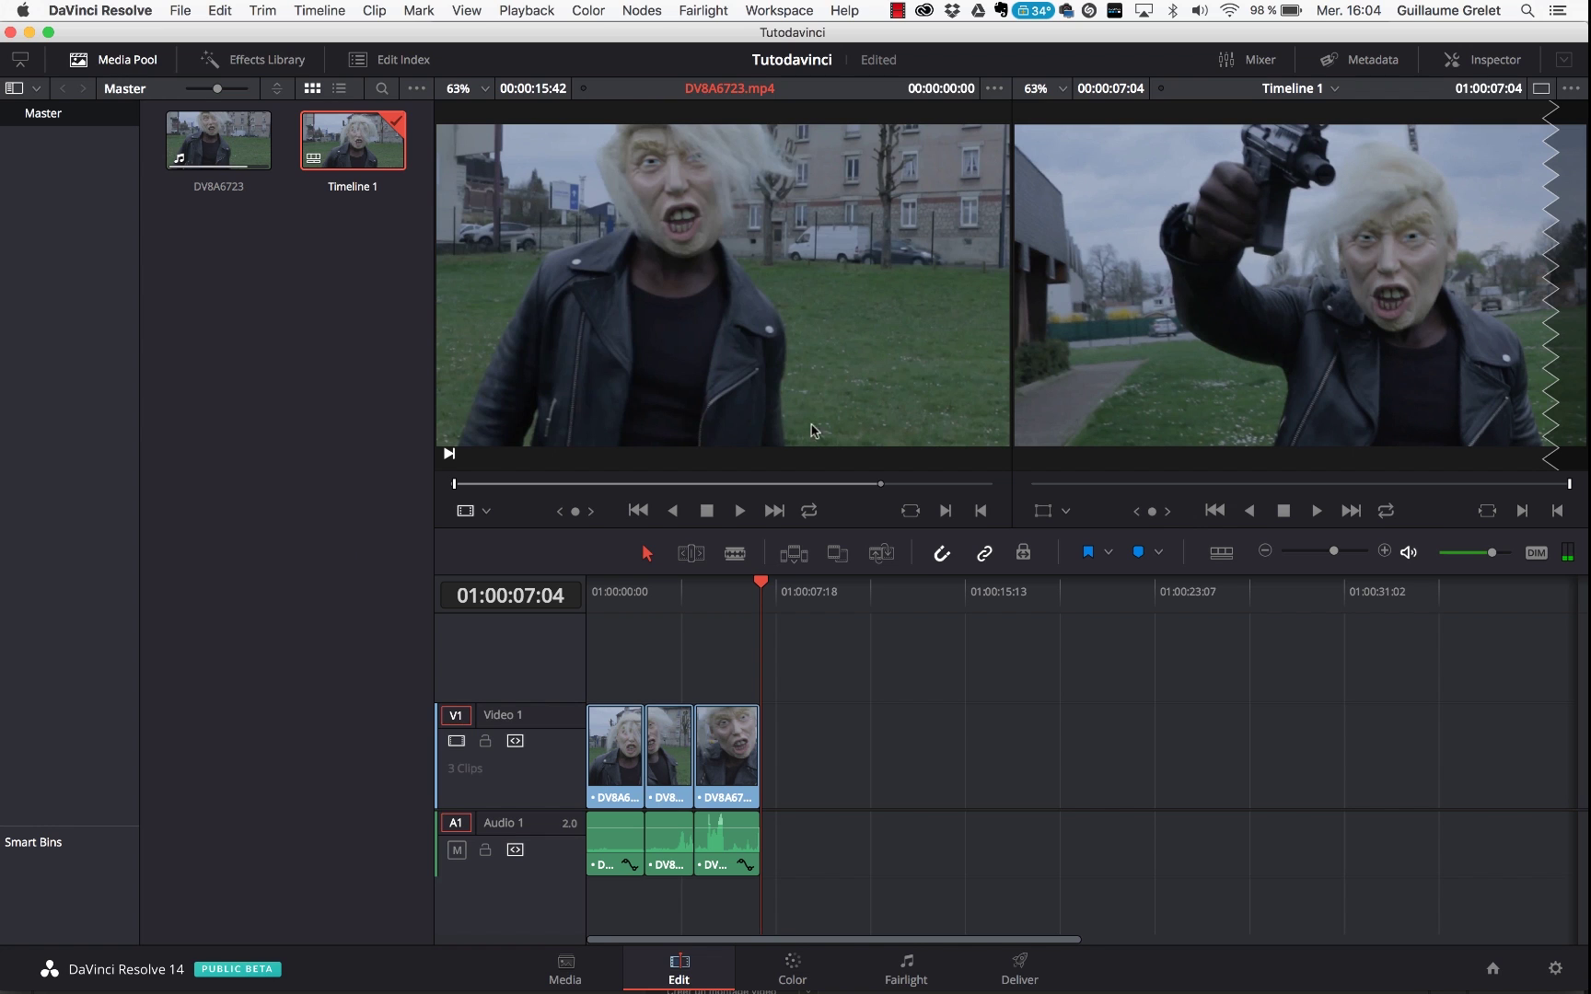
left_click(993, 485)
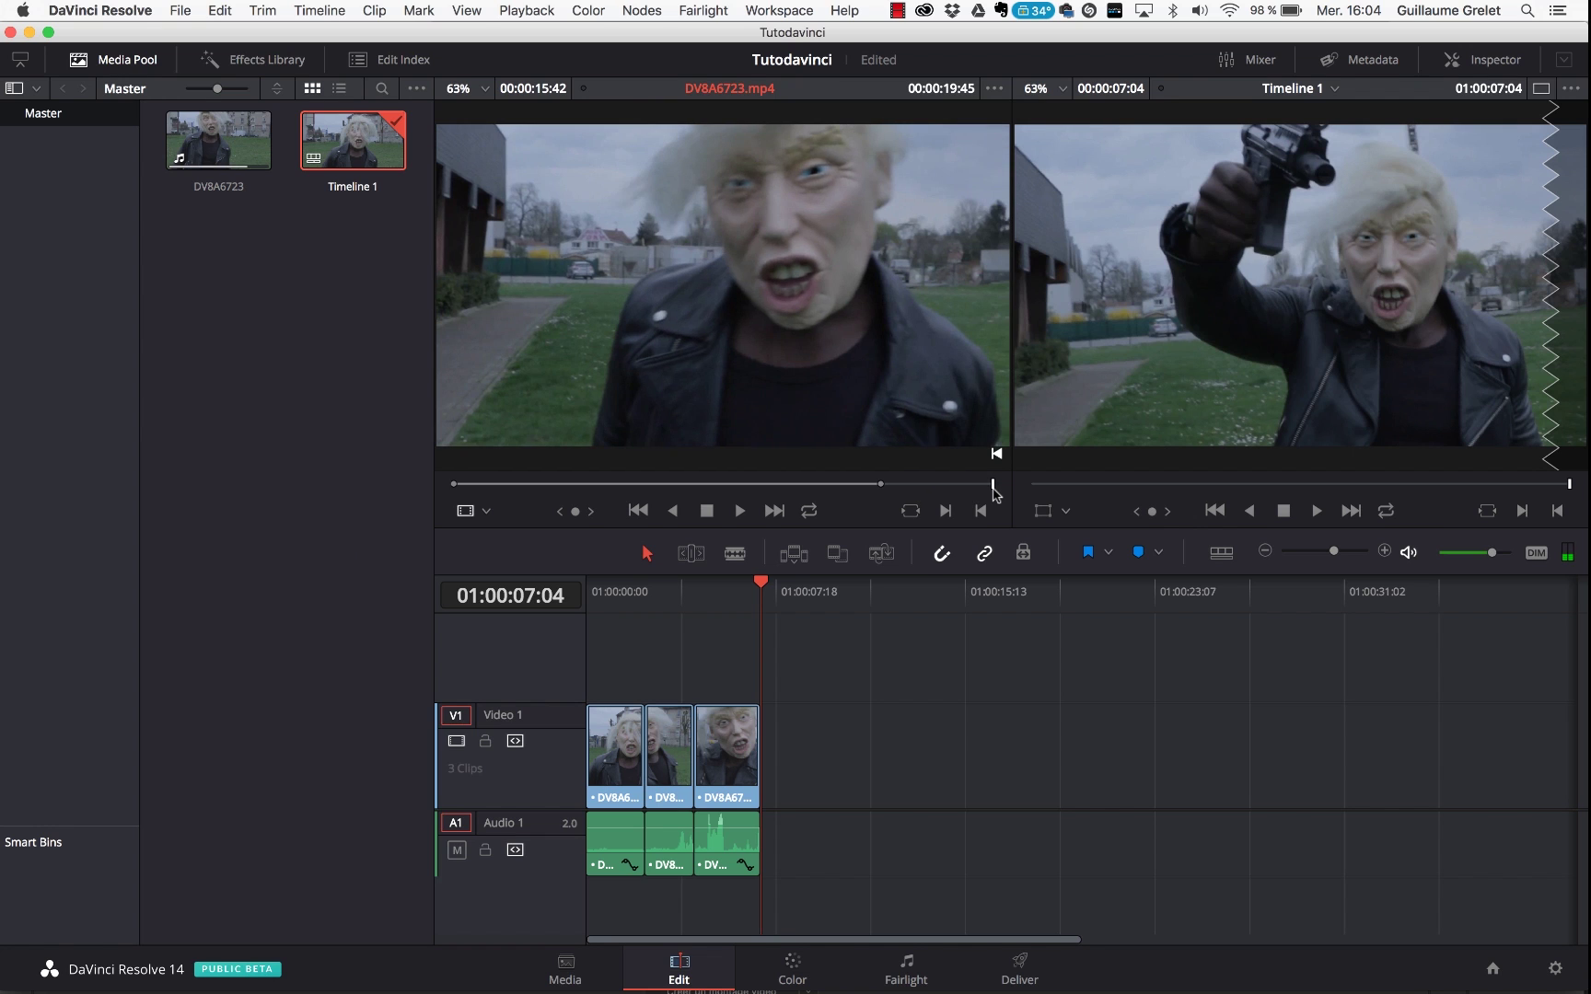
key("o")
left_click_drag(722, 379, 773, 810)
Scrub the timeline back from the fourth clip to its beginning to review the assembled clips.
left_click(761, 599)
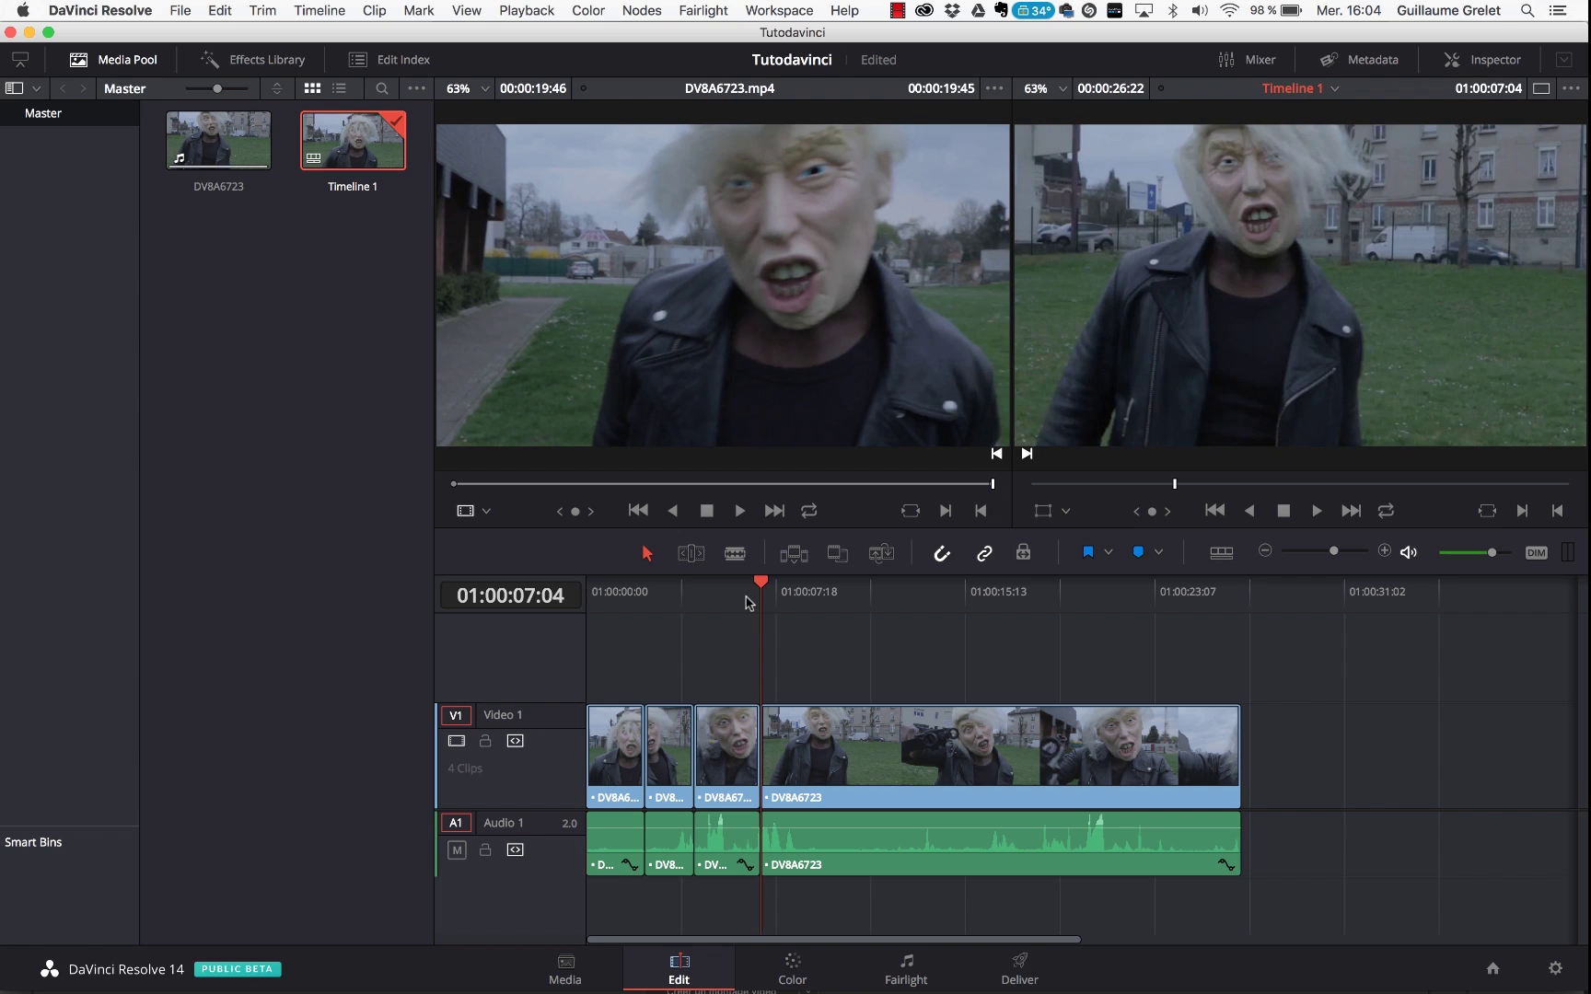
left_click(729, 596)
mouse_move(641, 218)
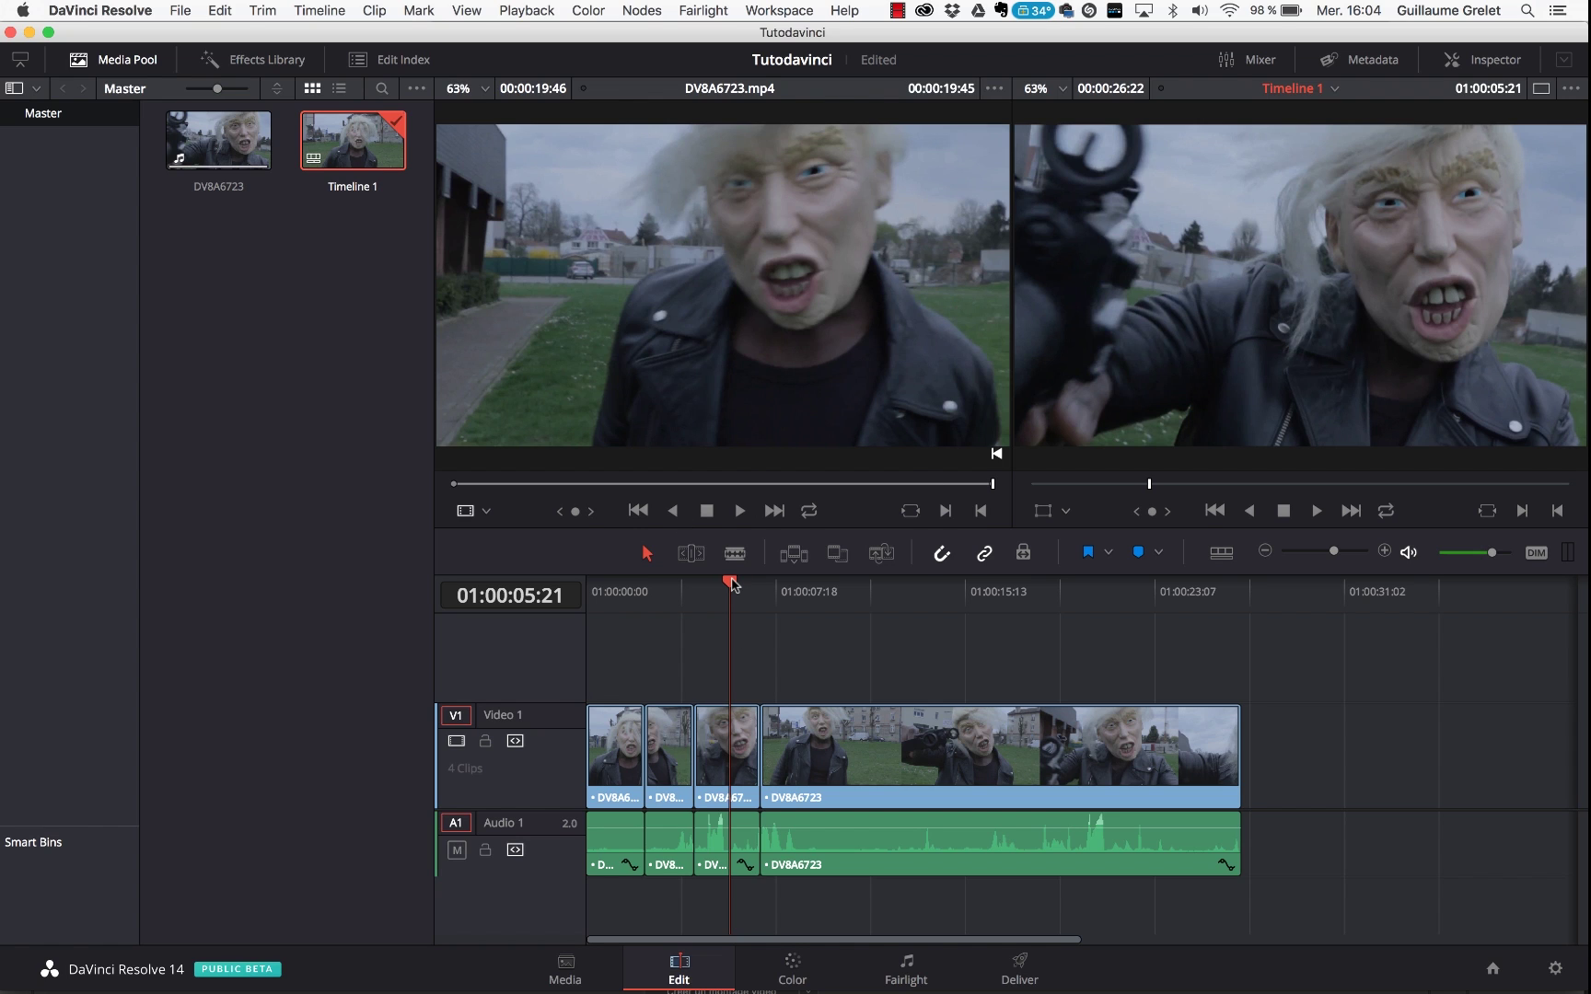
left_click_drag(733, 584, 571, 553)
Mark the source range from 00:00:03:24 to 00:00:06:40 and place it on Video 1, leaving a gap after the long clip.
left_click(545, 484)
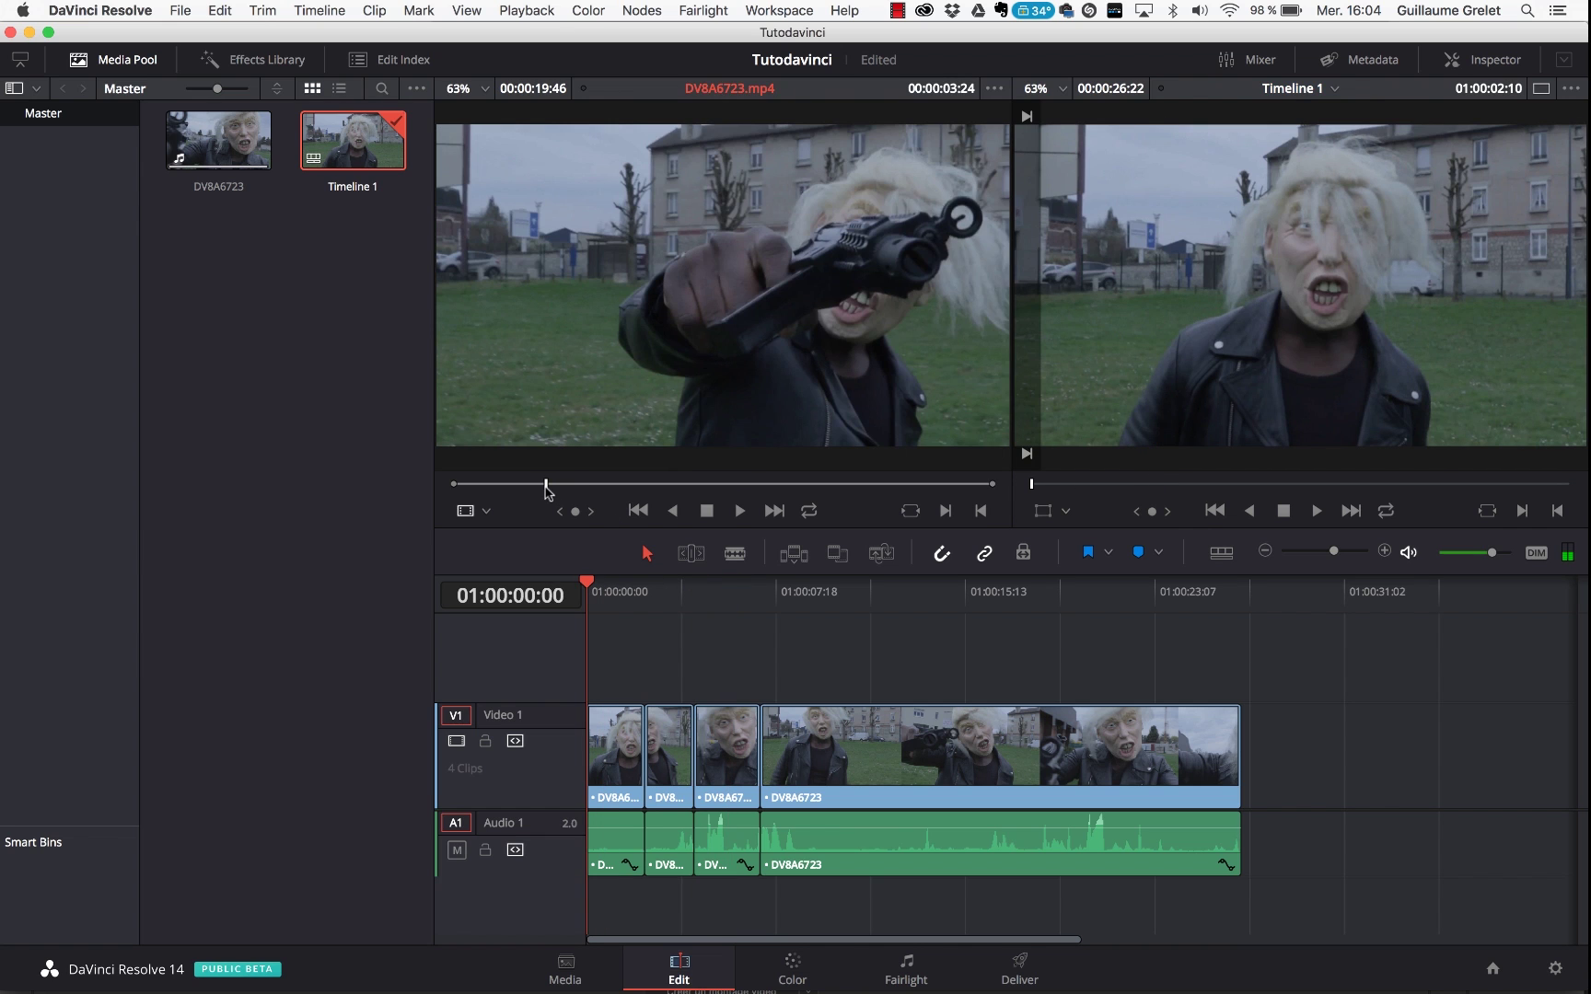
left_click(635, 484)
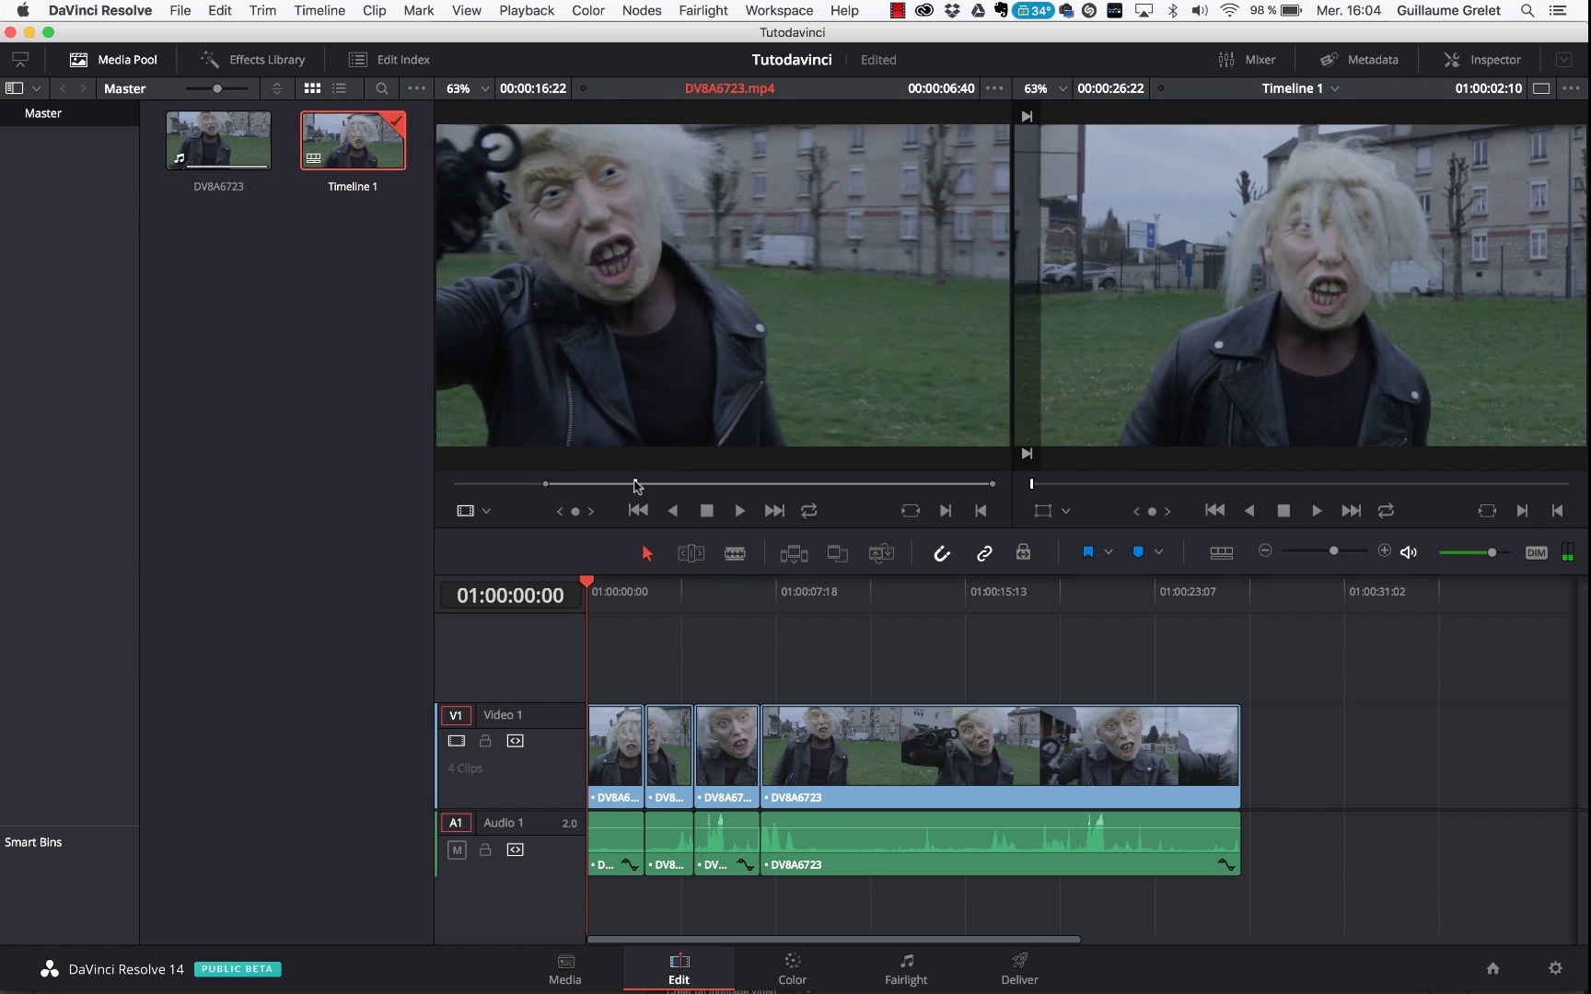
left_click_drag(658, 320, 1353, 747)
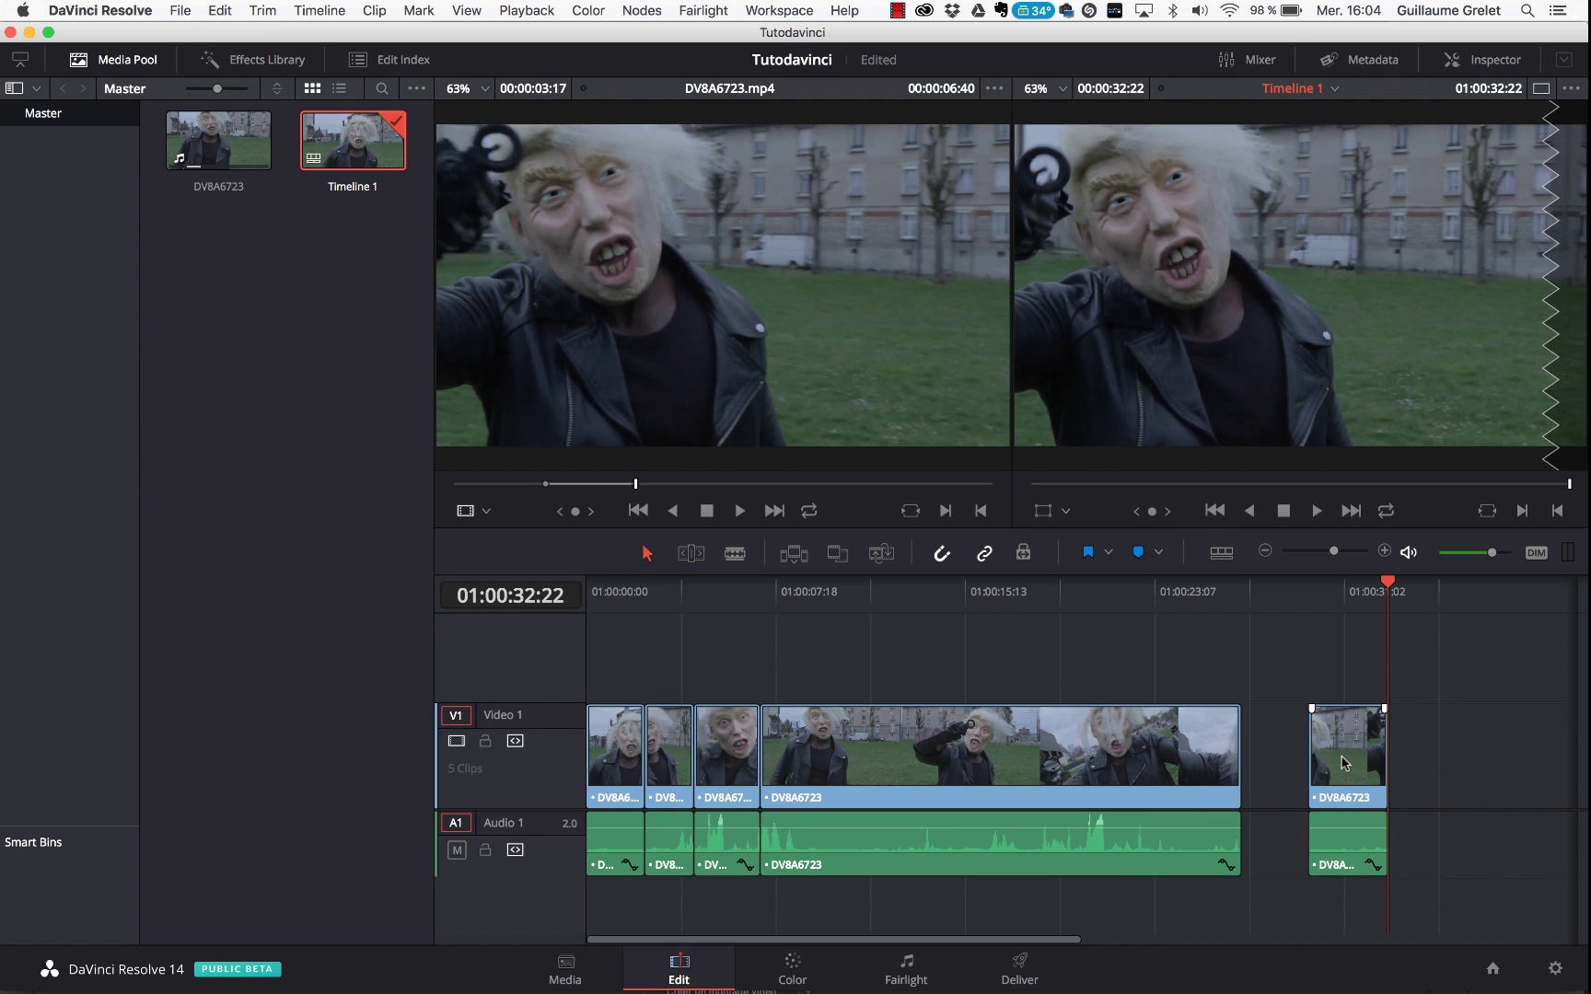
Play the last timeline clip and shift it slightly earlier, keeping a gap before it.
left_click(1322, 594)
key("space")
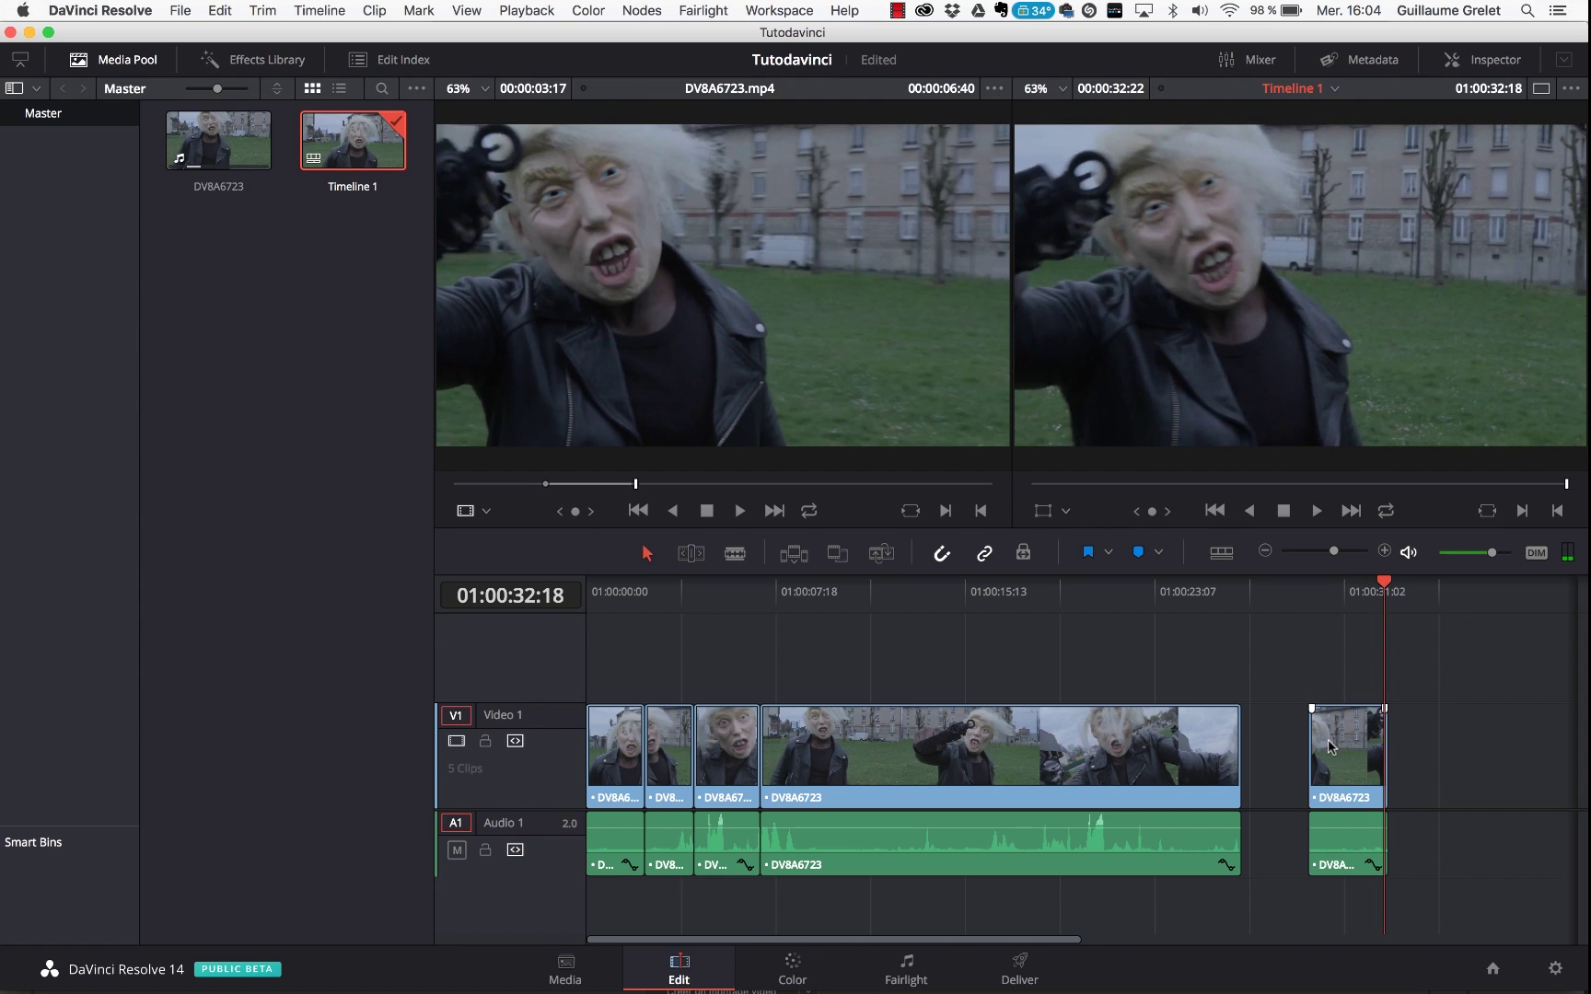
left_click_drag(1329, 748, 1295, 747)
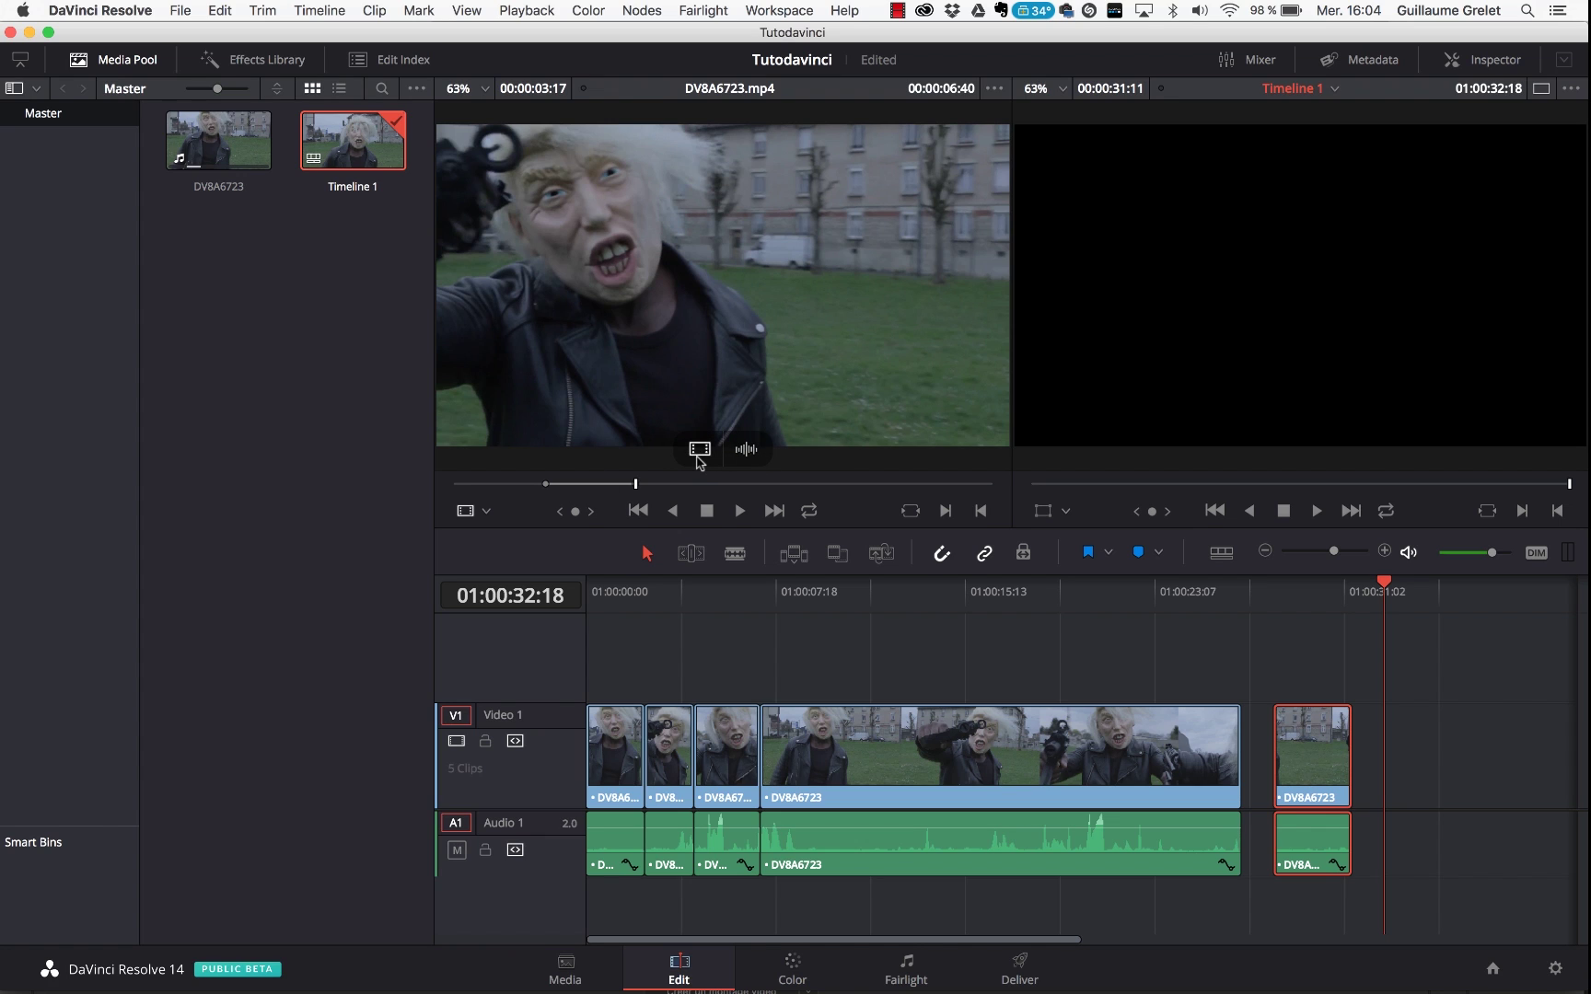
Add the marked source range past the last clip, first as video only on Video 1, and again as audio only on Audio 1.
left_click(702, 449)
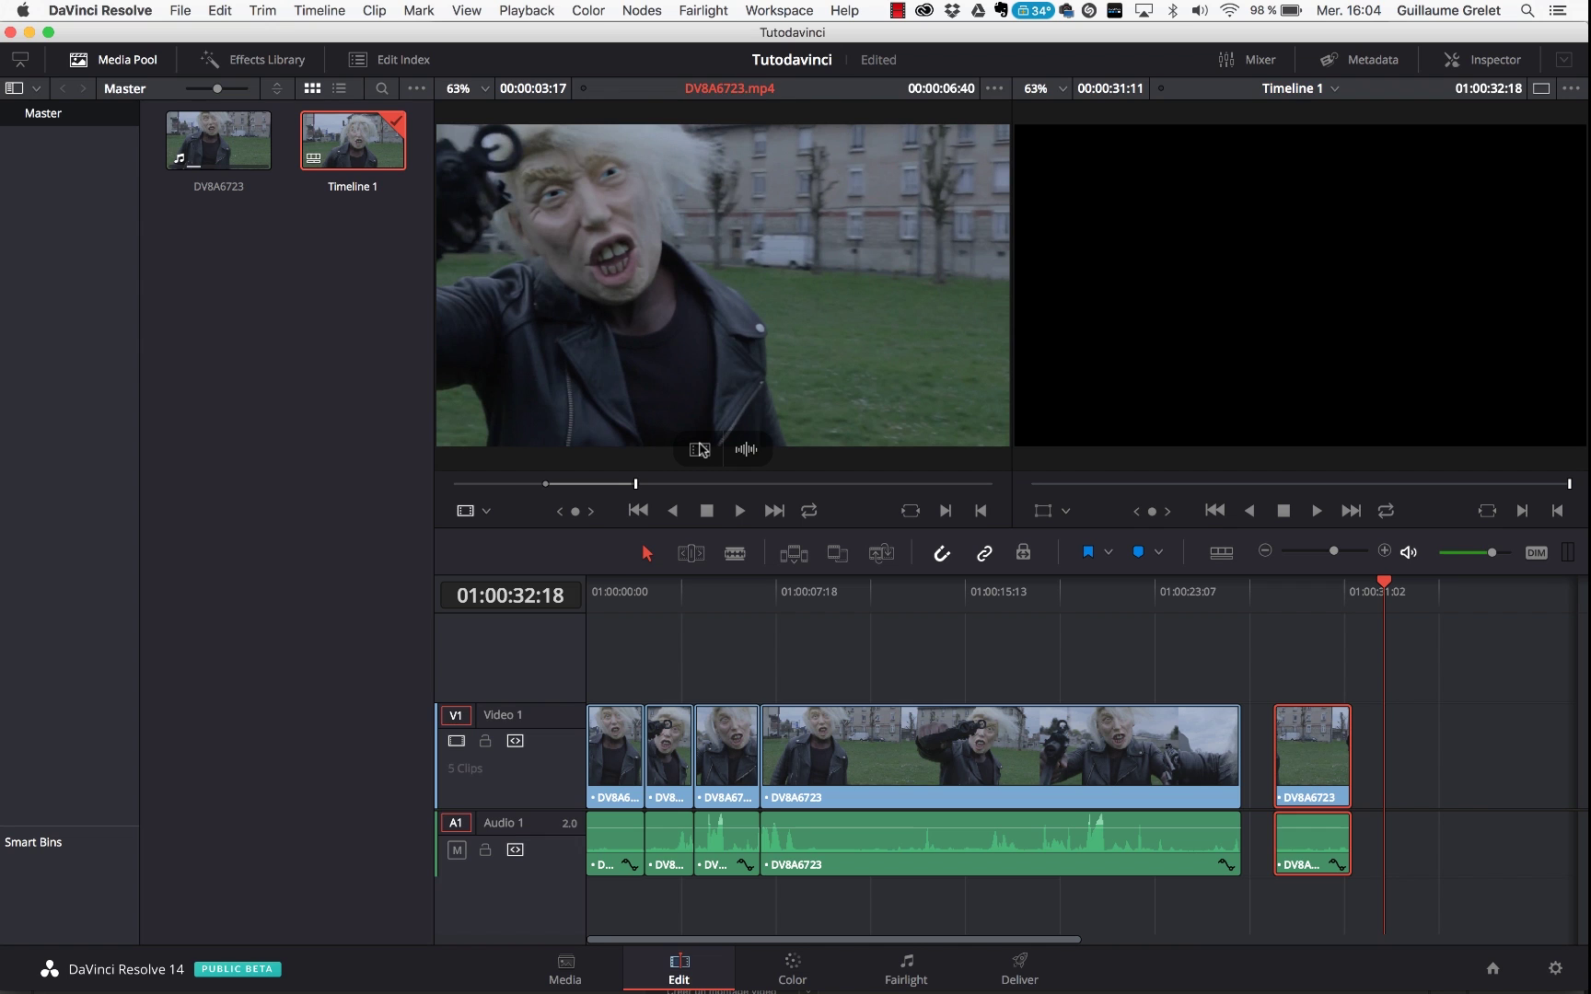
left_click_drag(699, 450, 1422, 755)
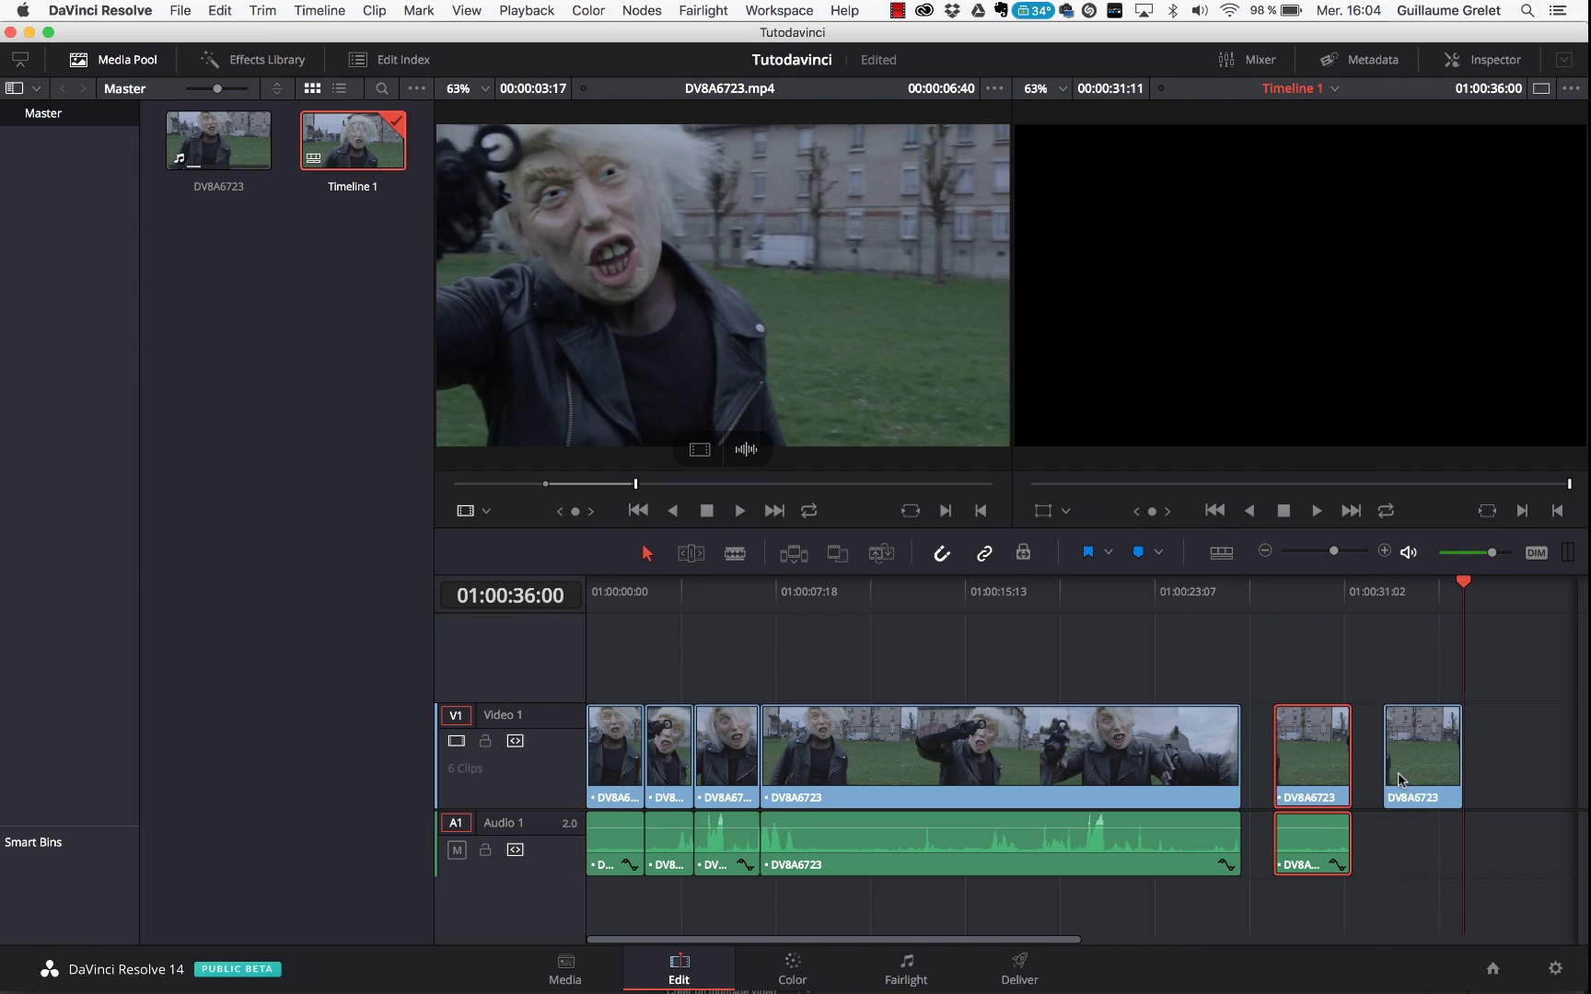
left_click_drag(746, 449, 1423, 804)
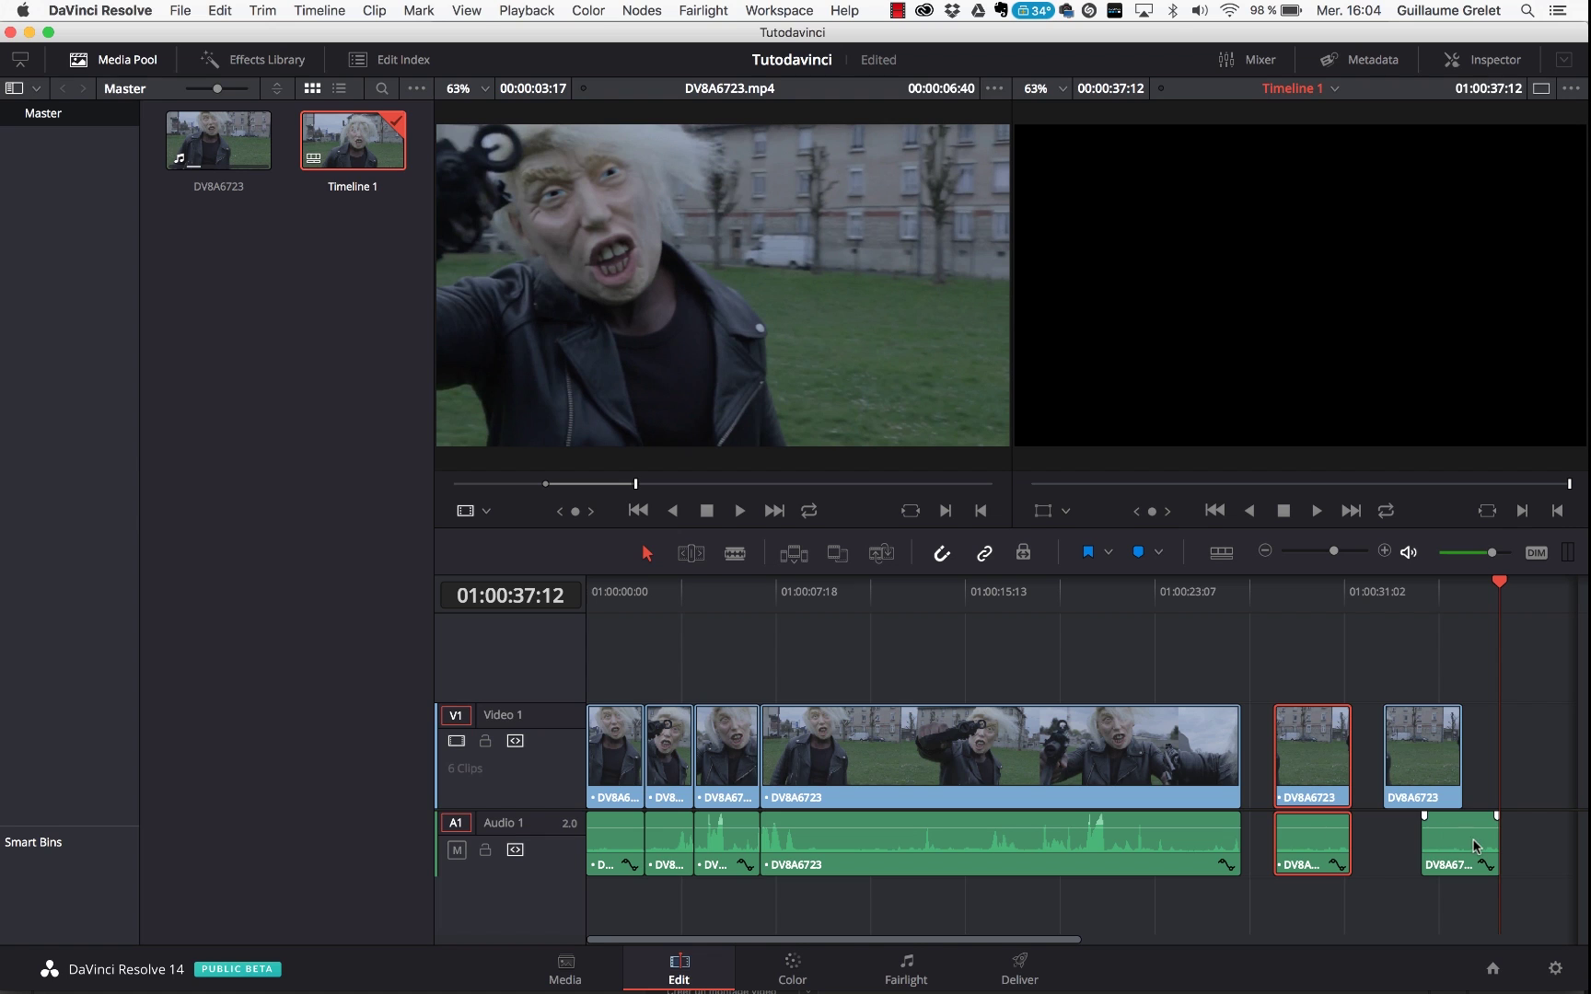
Delete the audio-only clip at the end of Audio 1.
left_click(1473, 845)
key("BackSpace")
left_click(1333, 838)
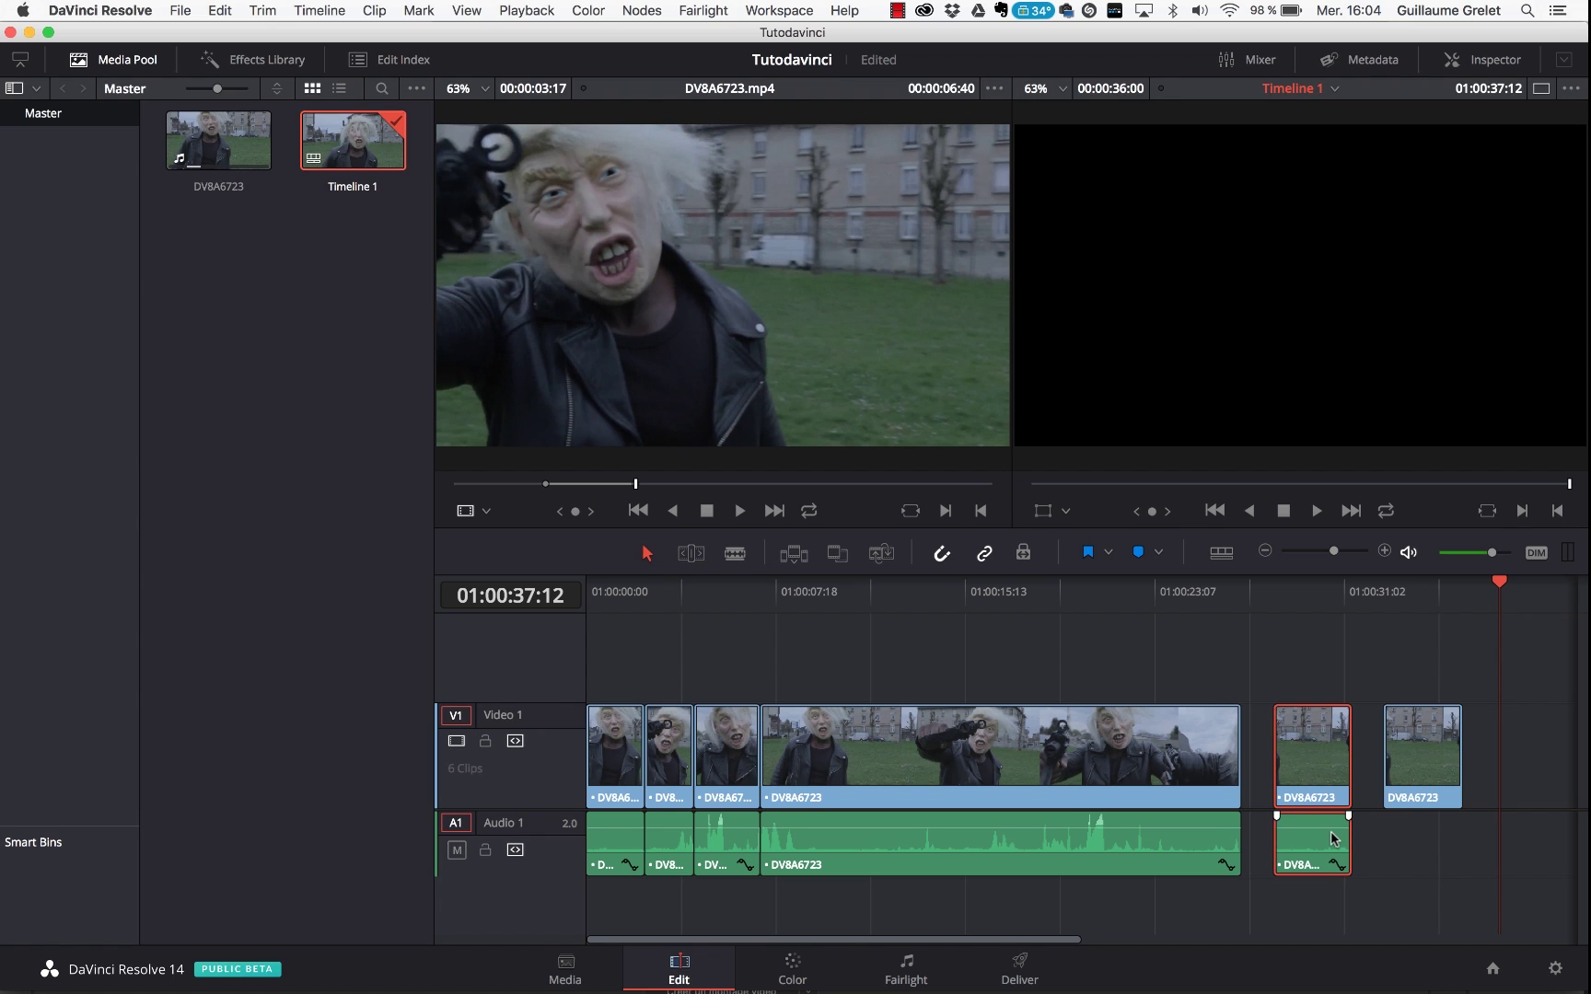
Select all the video and audio clips in Timeline 1 and delete them.
left_click_drag(1370, 876, 526, 723)
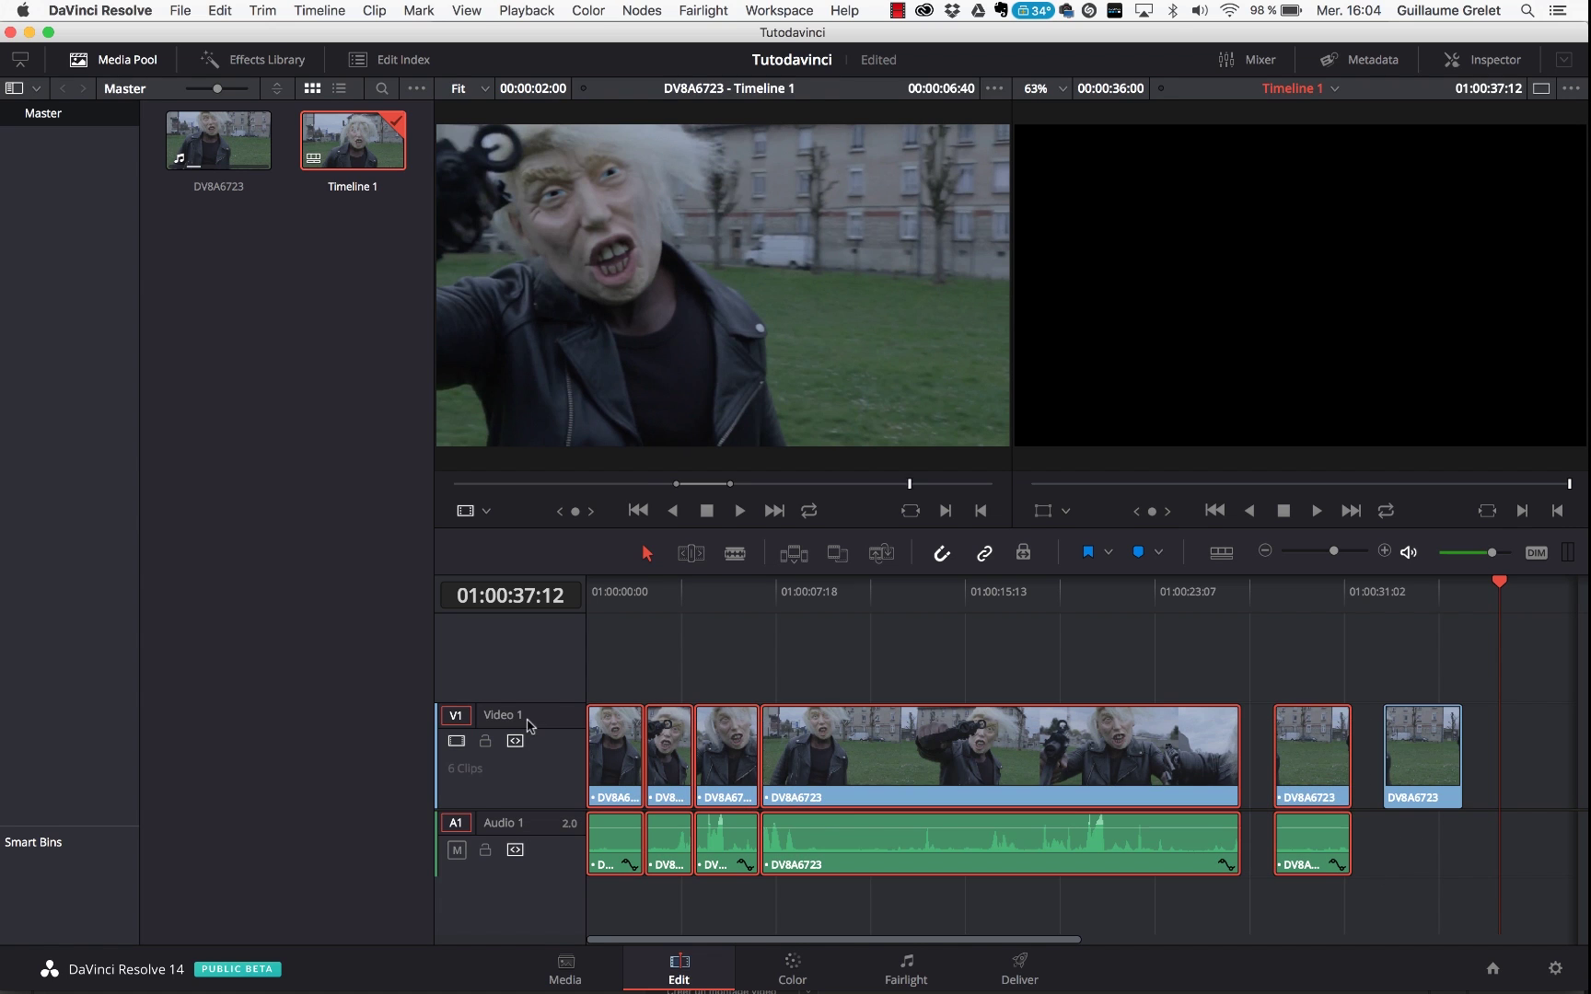
left_click(1343, 680)
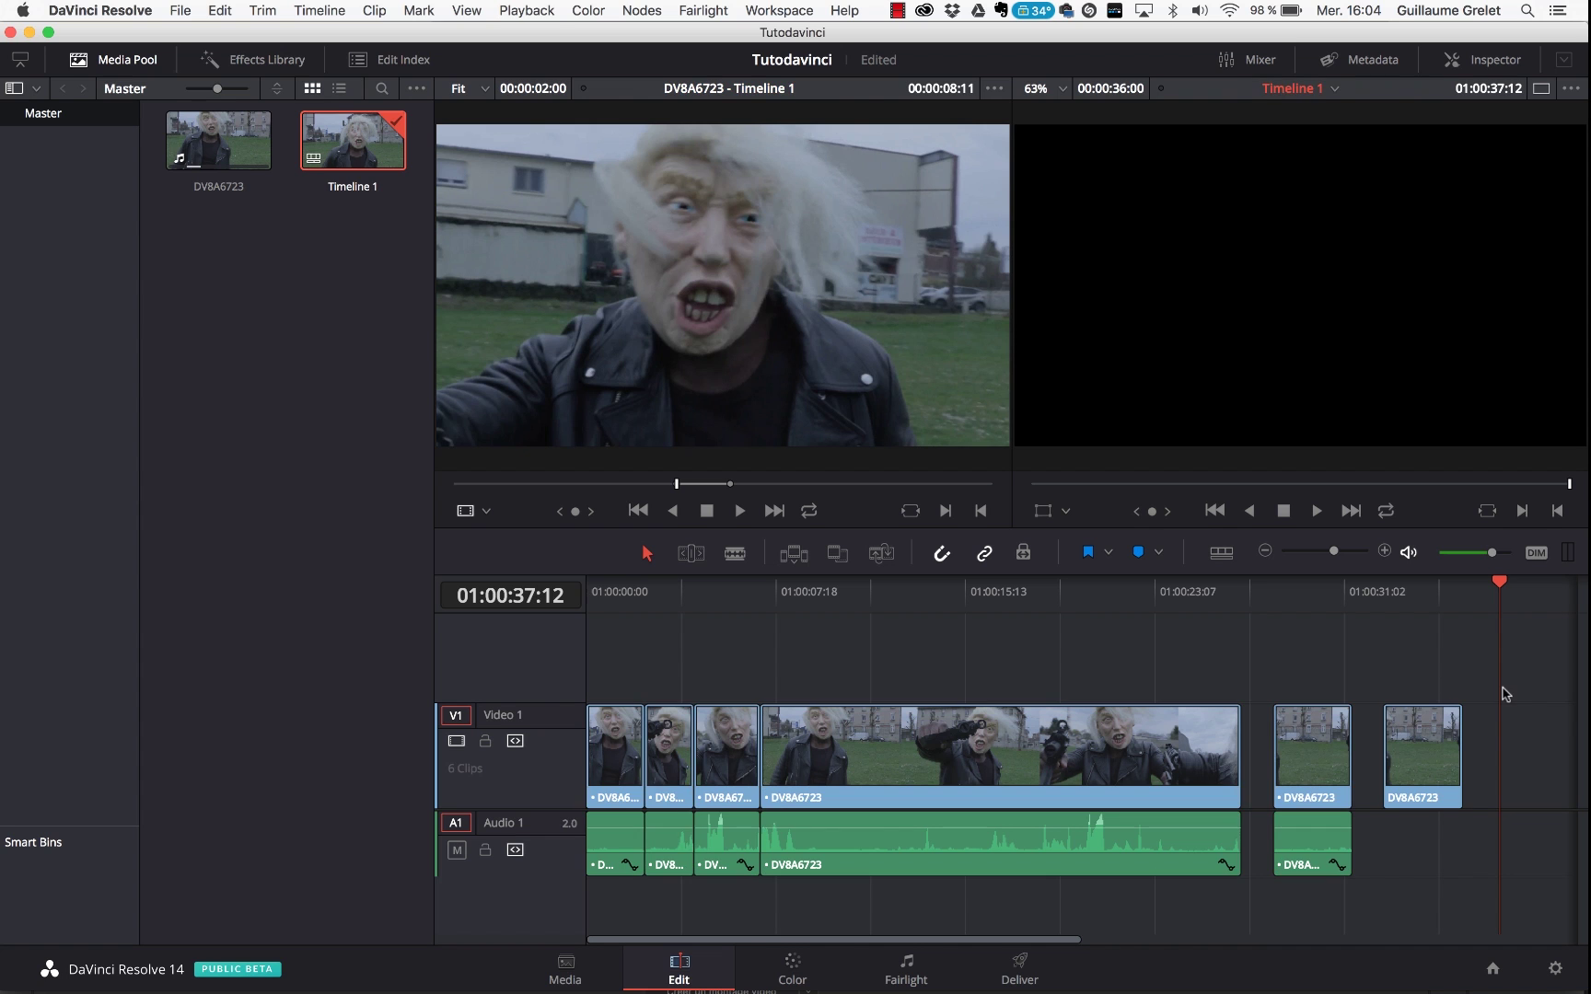
left_click_drag(1427, 764, 1462, 750)
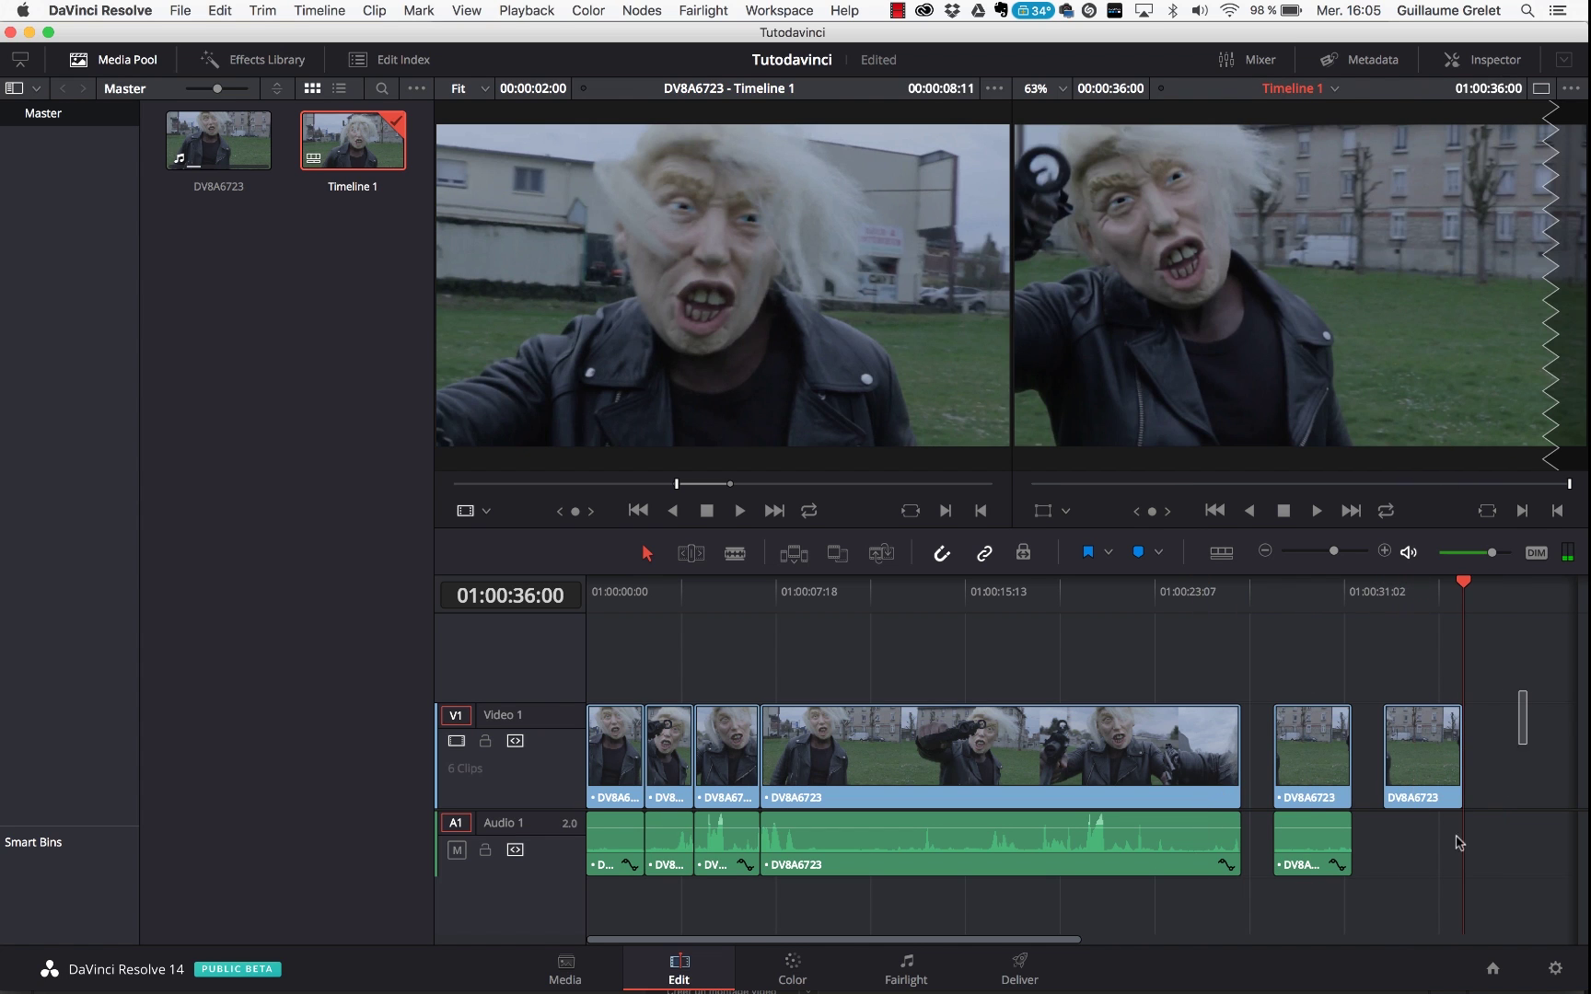
left_click_drag(1458, 842, 625, 891)
key("Delete")
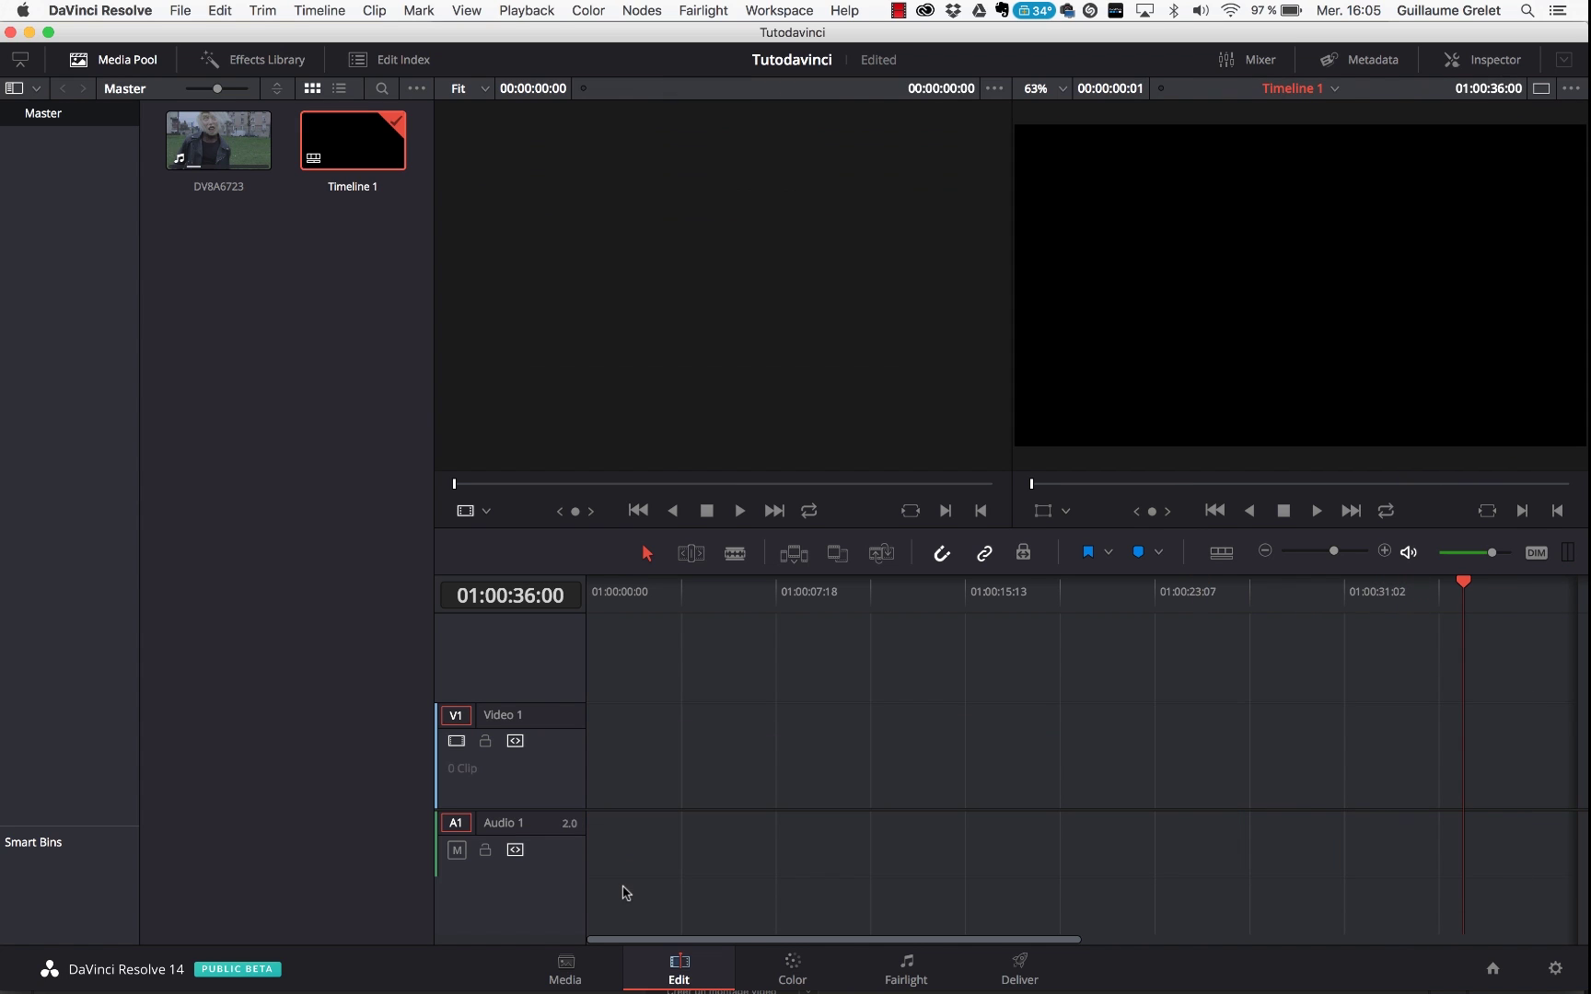
In the Media workspace, add Musique-crazy.mp3 from the Source folder to the Master bin.
left_click(580, 968)
left_click(502, 169)
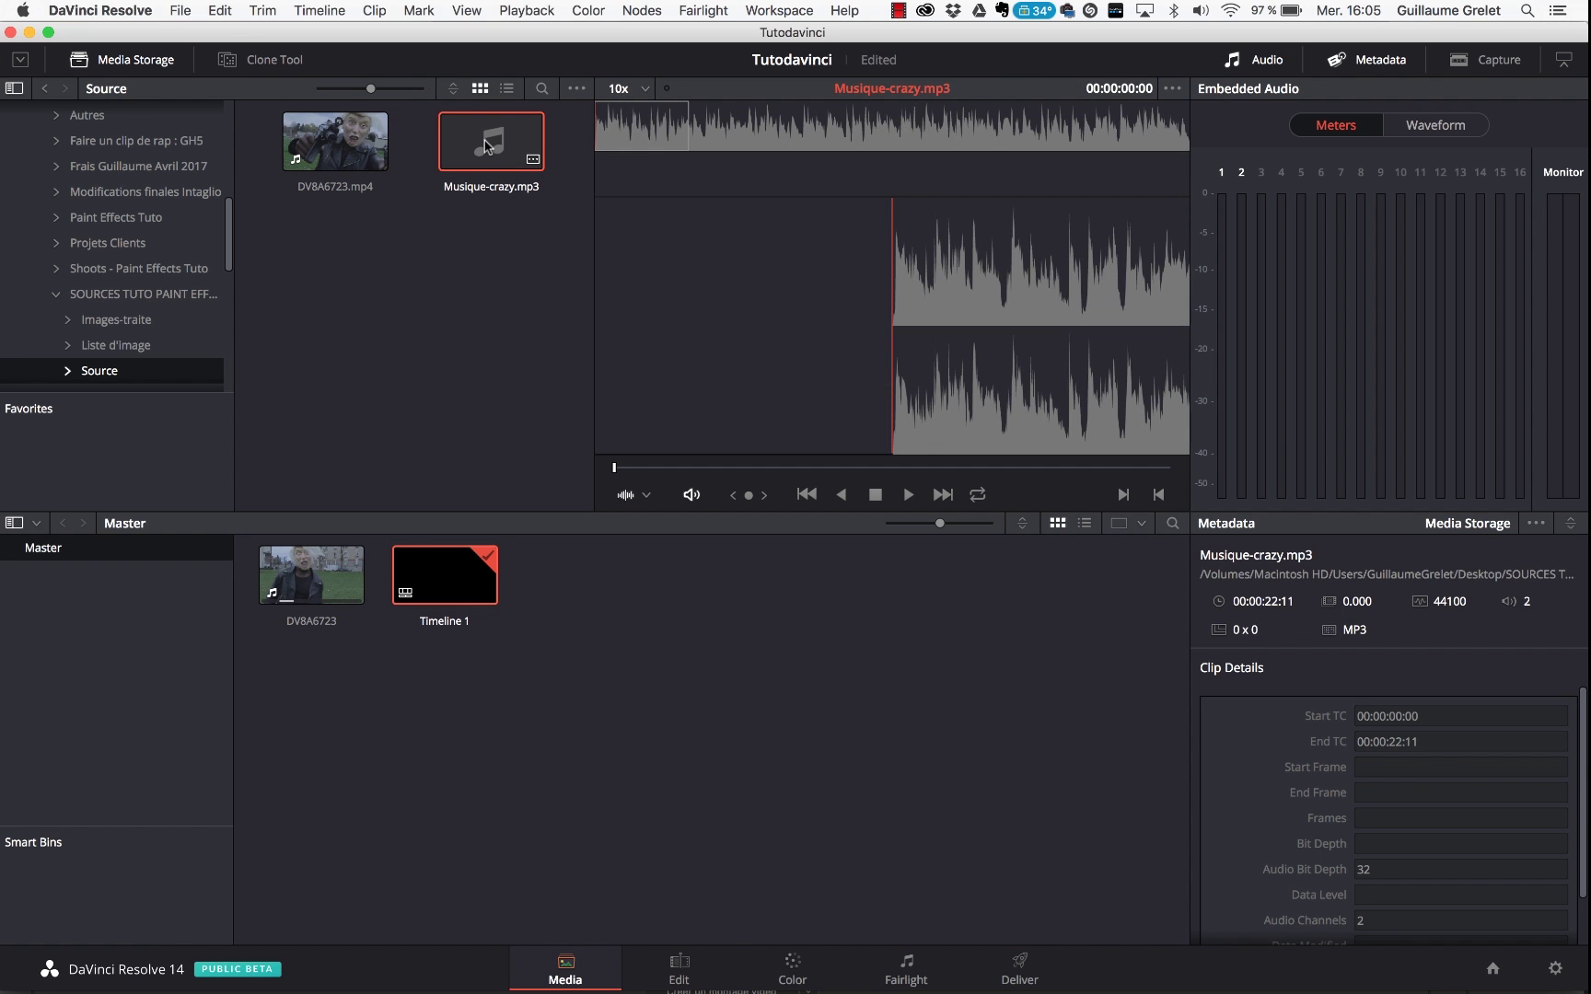
left_click_drag(501, 168, 608, 552)
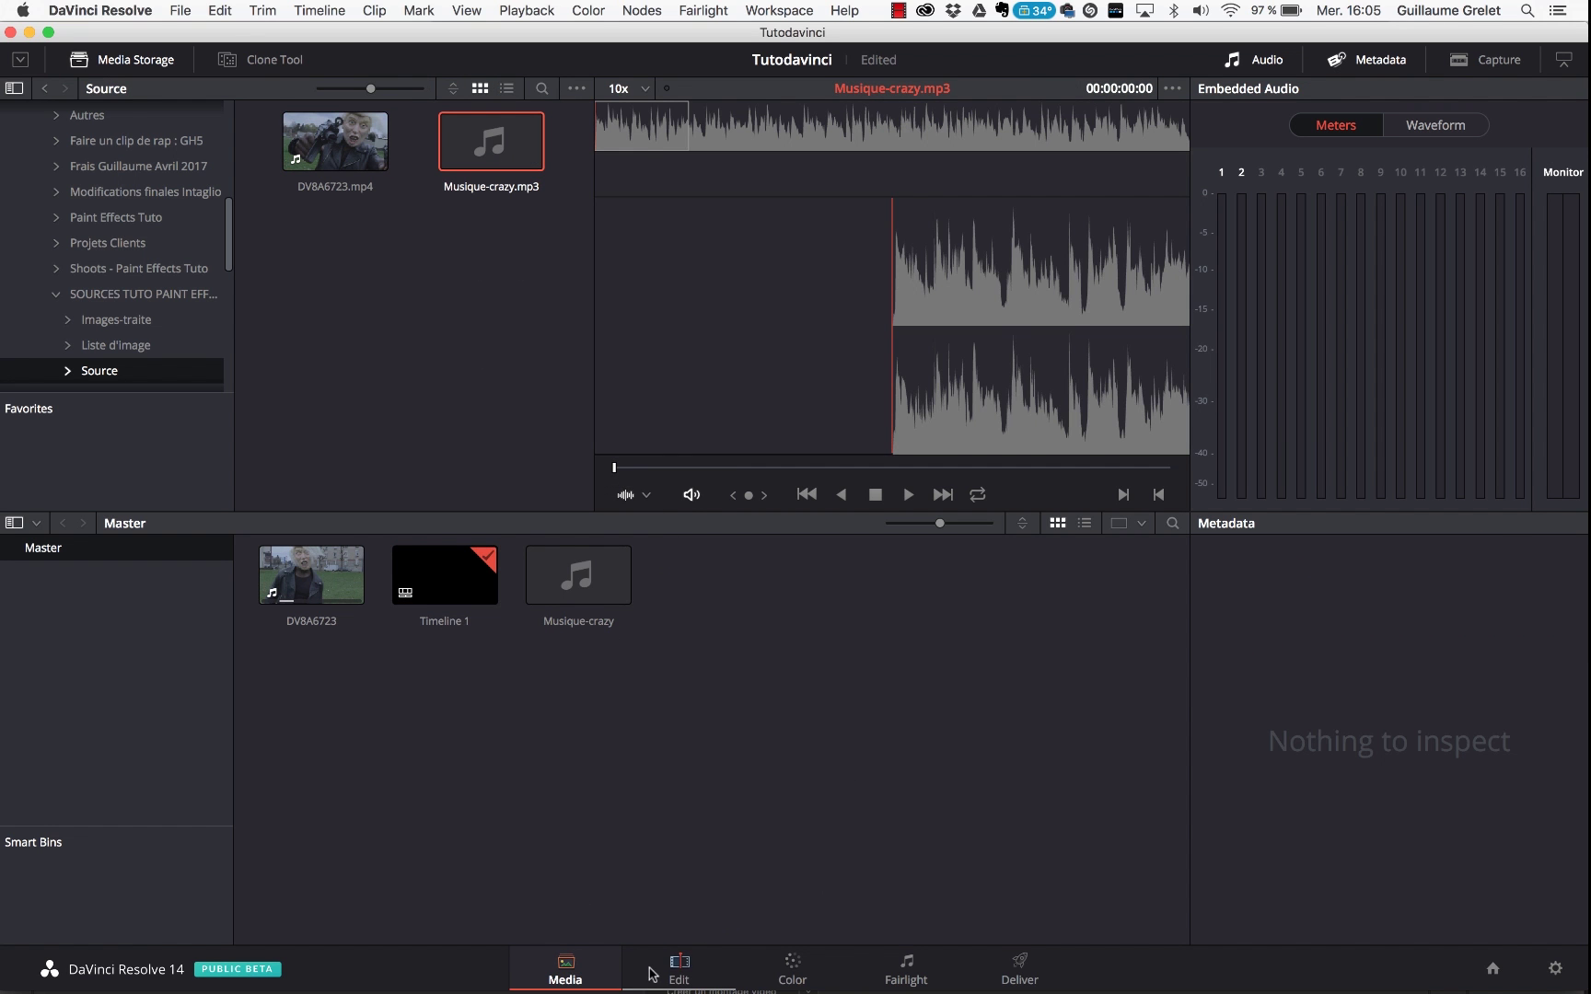
Back in the Edit workspace, place Musique-crazy at the start of Audio 1 and play the timeline from the beginning.
left_click(679, 967)
left_click(237, 243)
left_click_drag(238, 243, 582, 773)
key("Home")
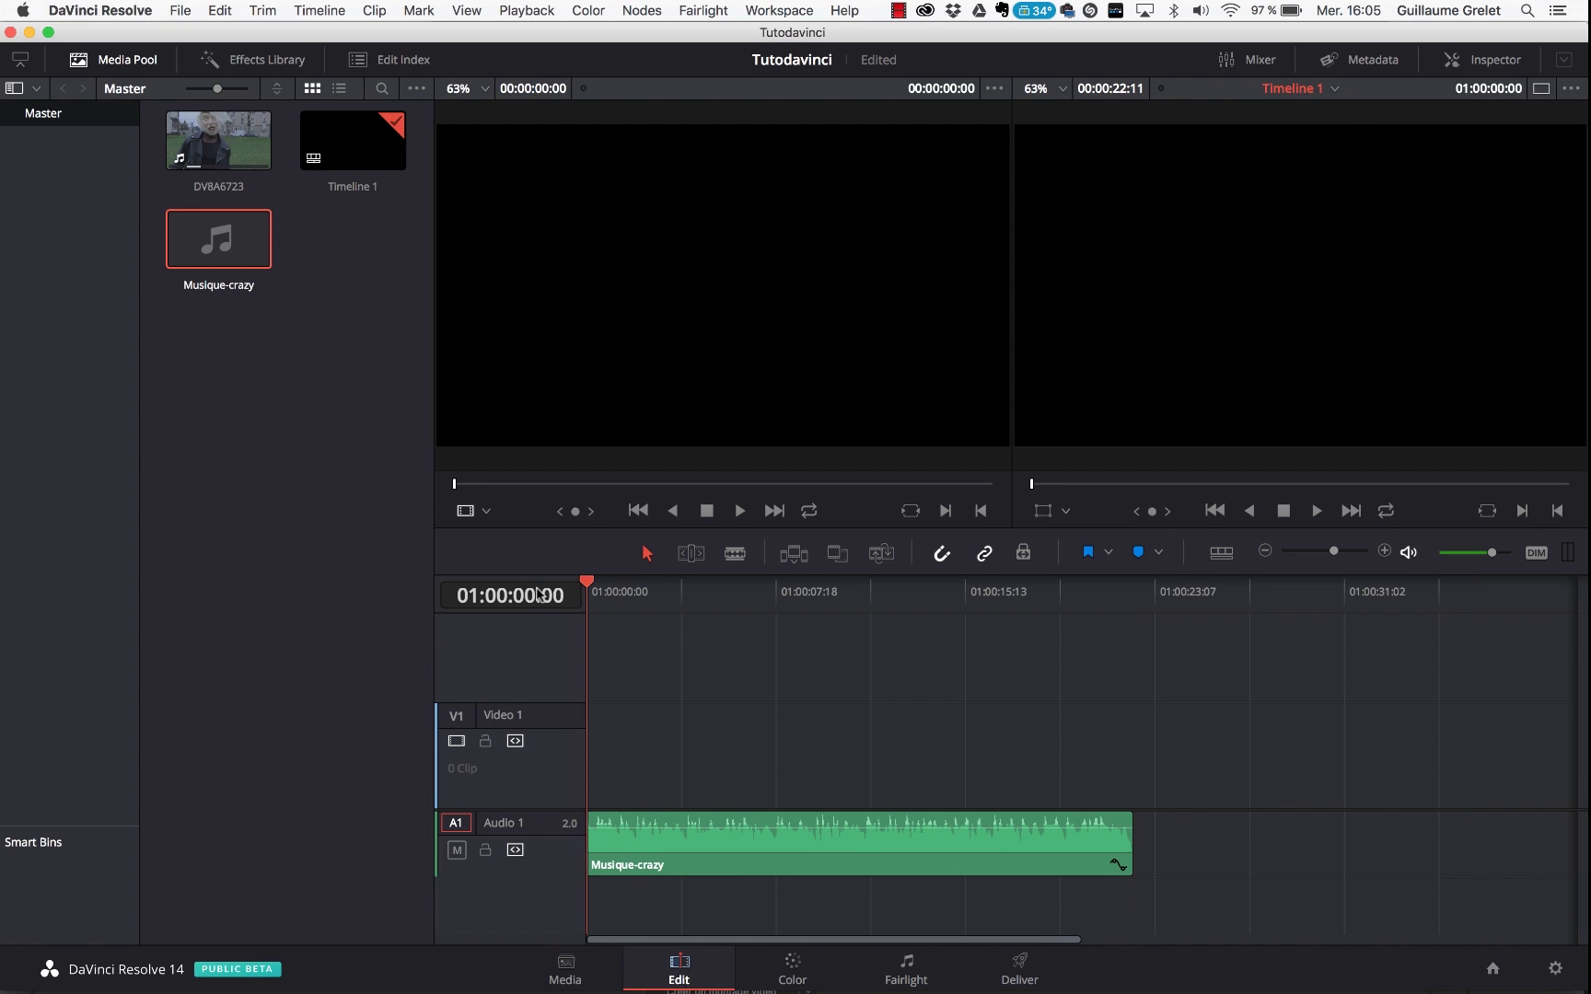
key("space")
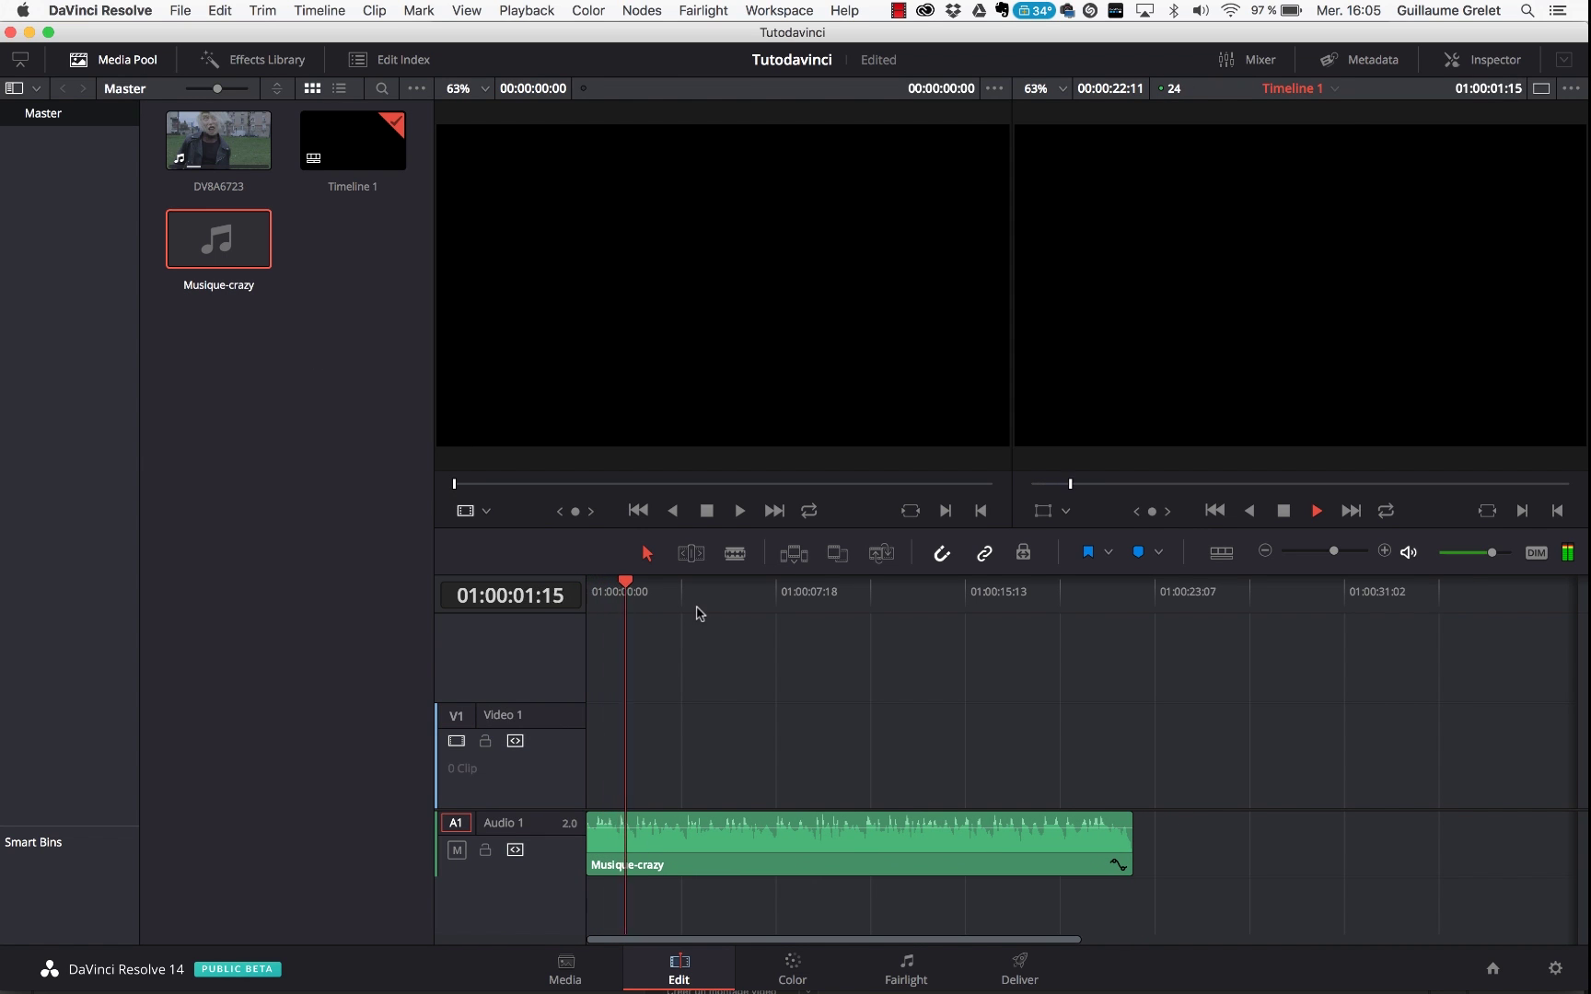
Load DV8A6723 in the source viewer and mark a range from about 00:00:02:01 to 00:00:03:01.
key("space")
left_click_drag(221, 143, 831, 352)
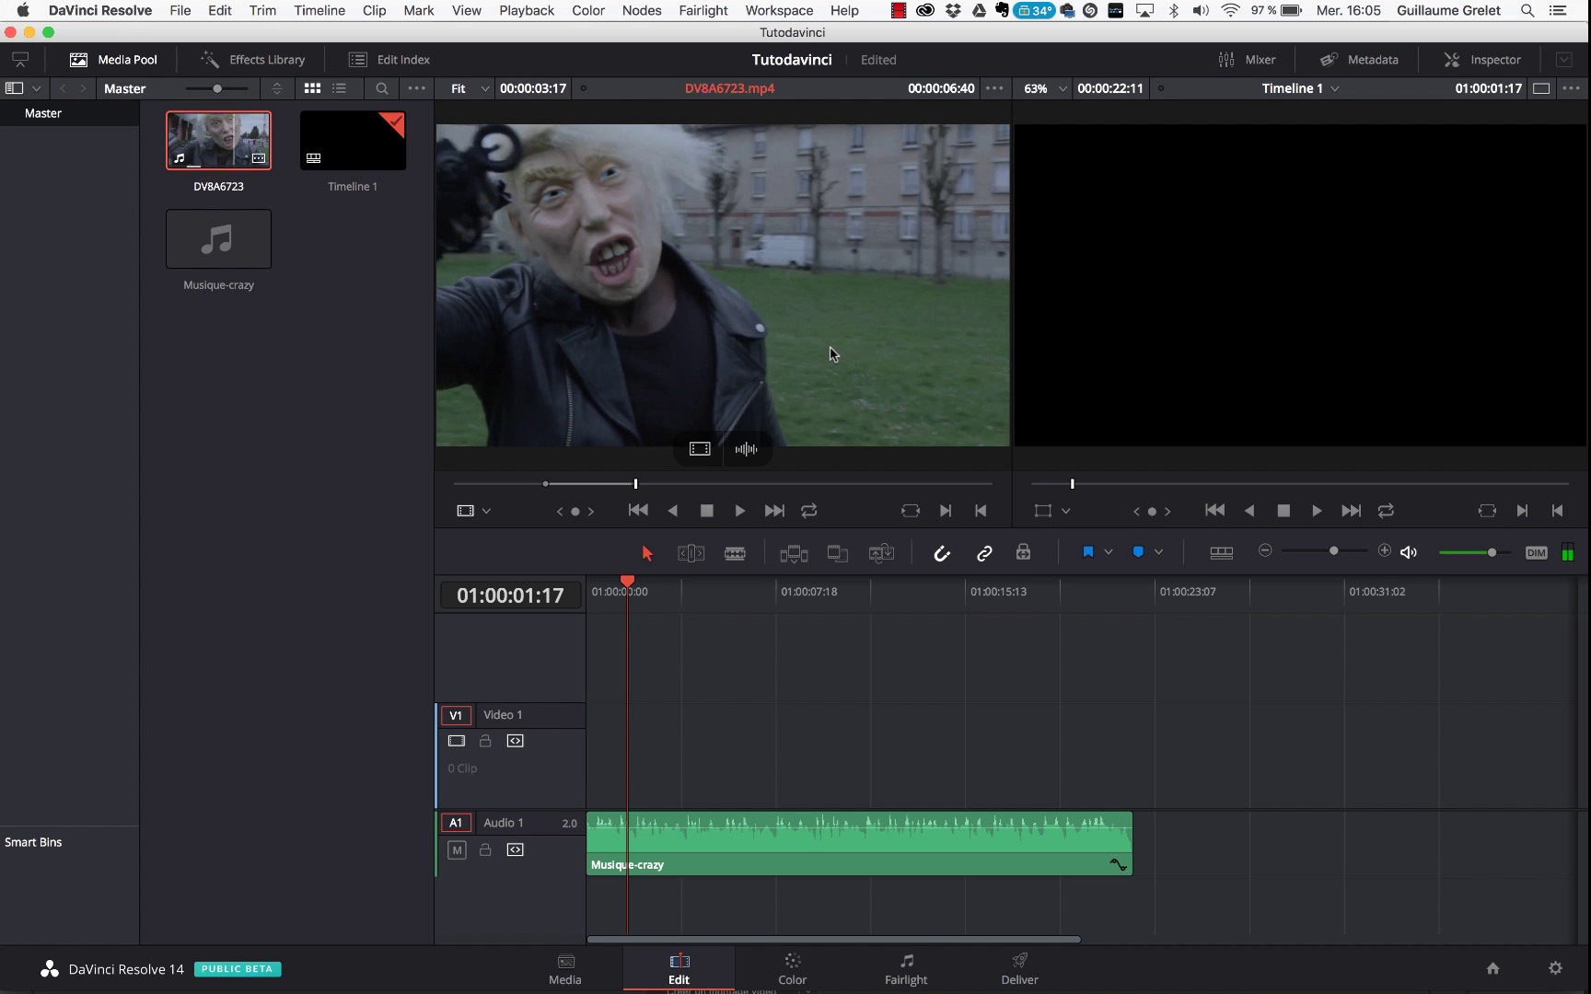
left_click(568, 486)
left_click(508, 486)
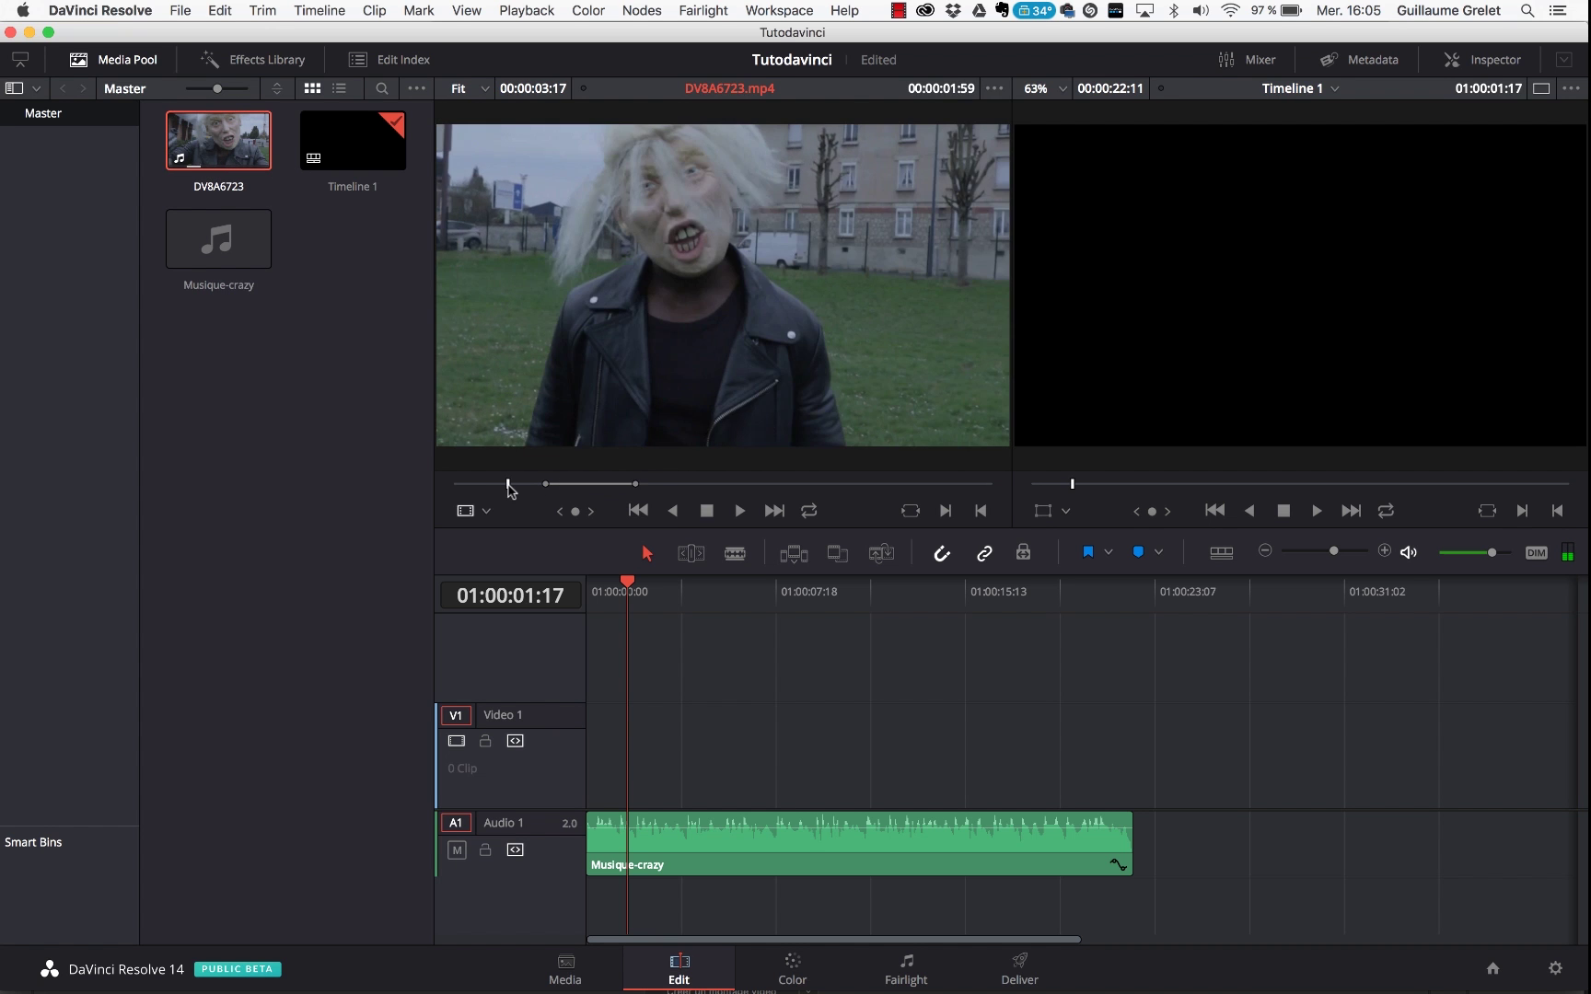
key("space")
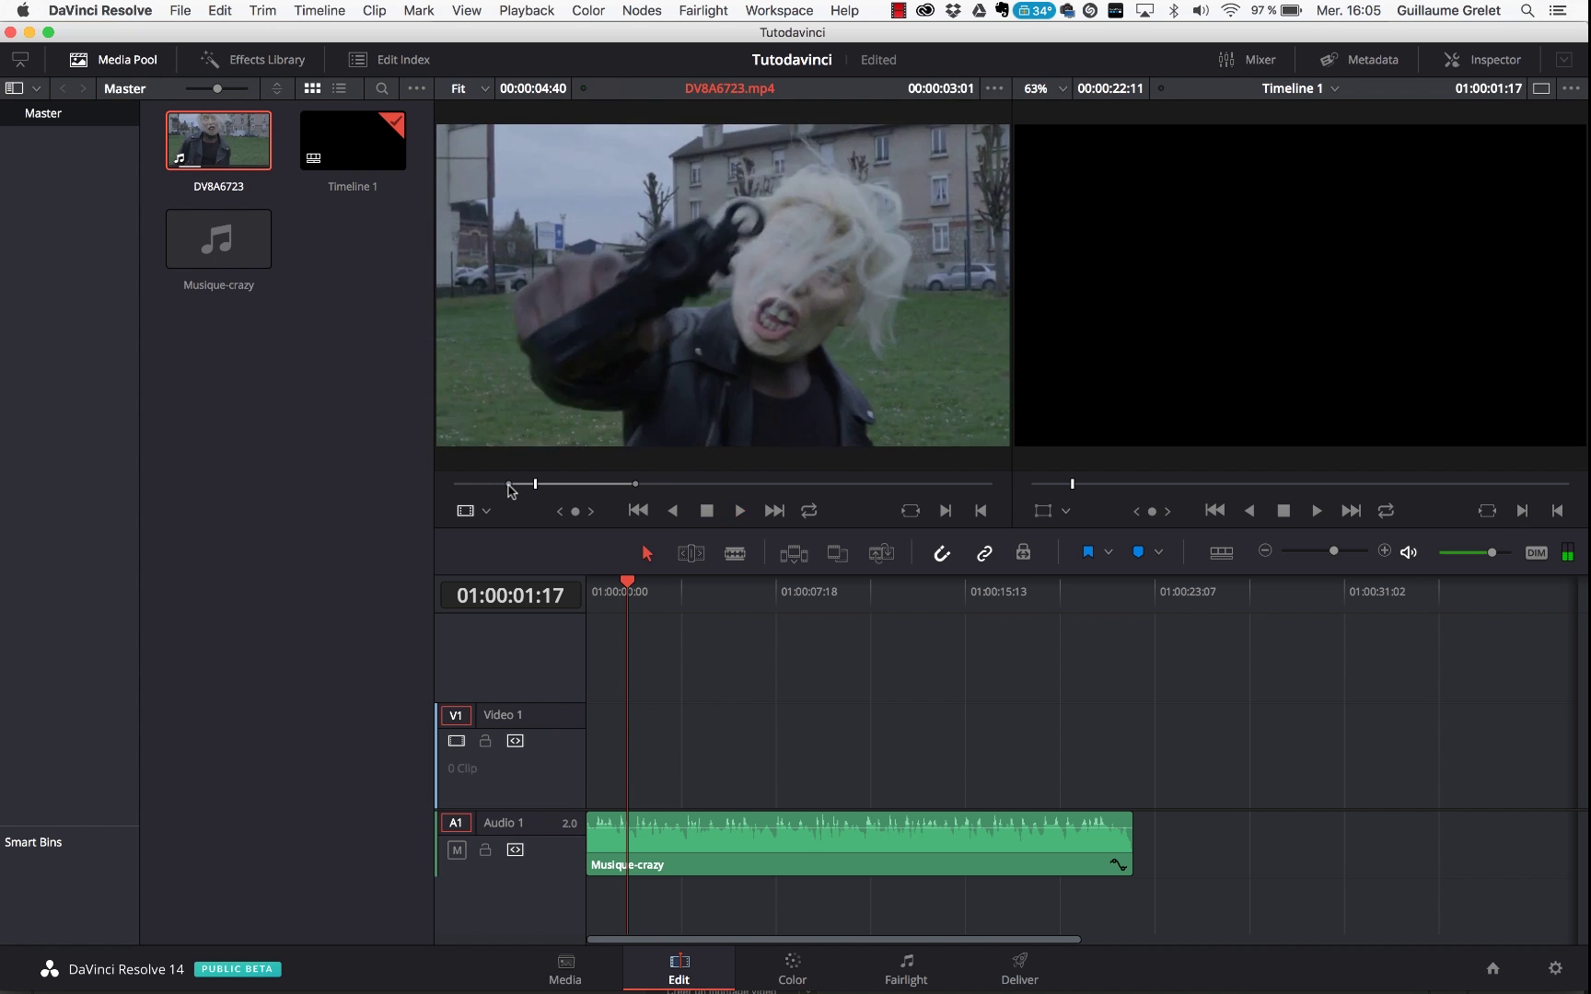
key("space")
Place only the video of the marked range at the start of Video 1 and play the timeline to about 01:00:01:18.
mouse_move(750, 447)
left_click_drag(700, 449, 597, 729)
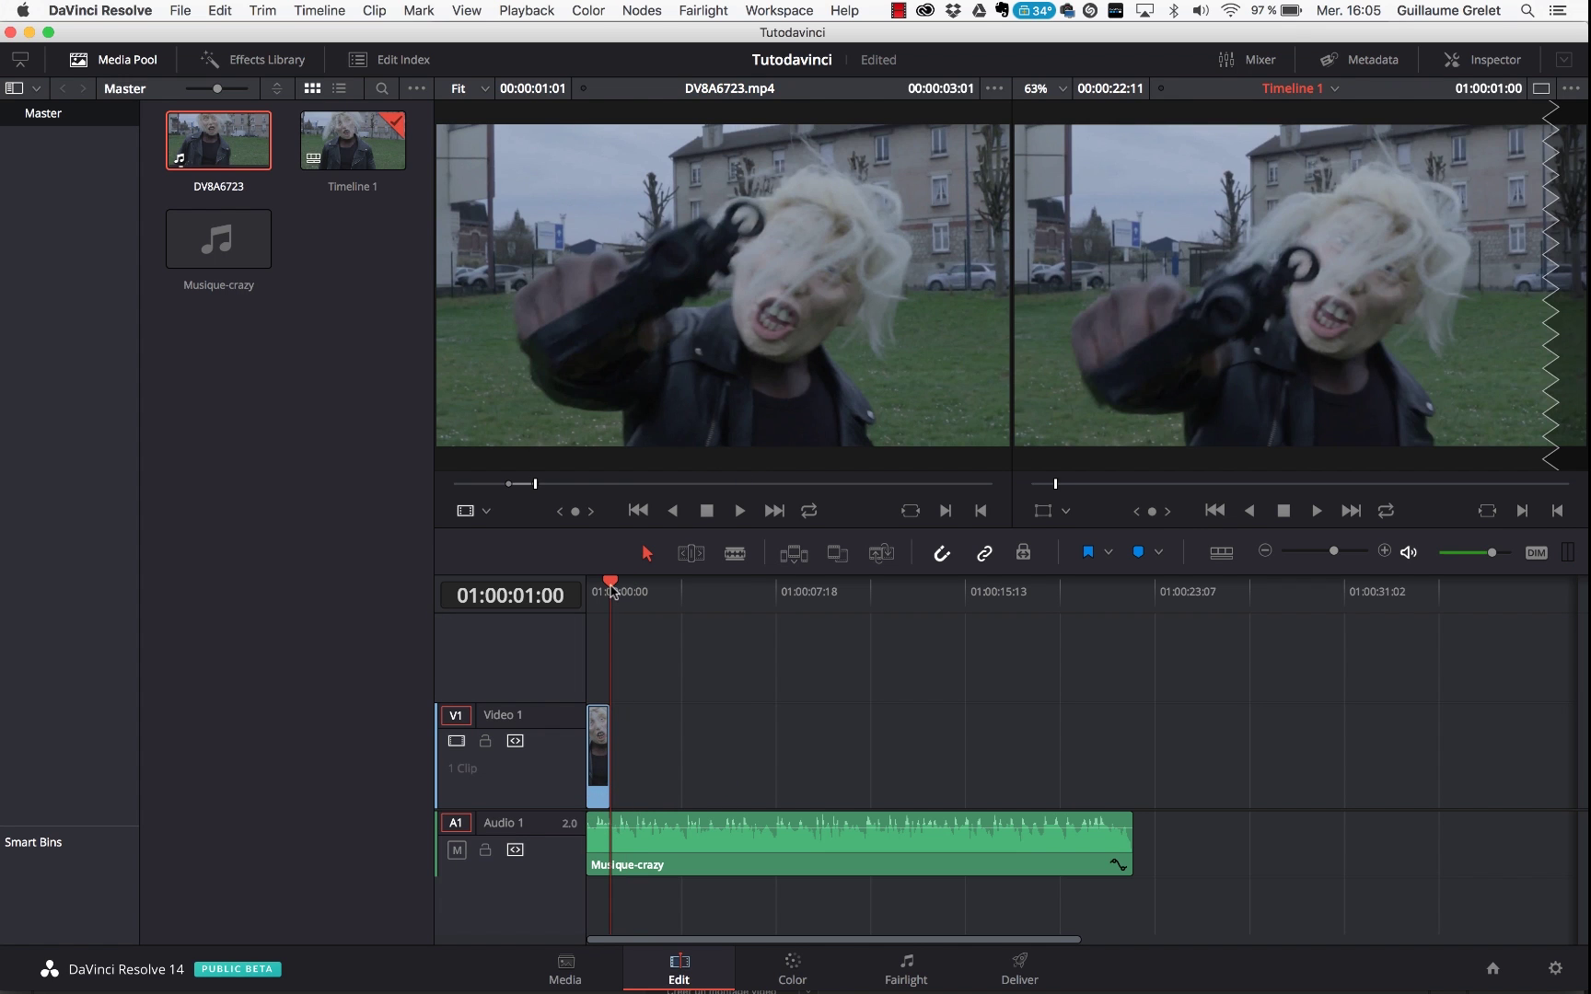
left_click_drag(612, 591, 557, 592)
key("space")
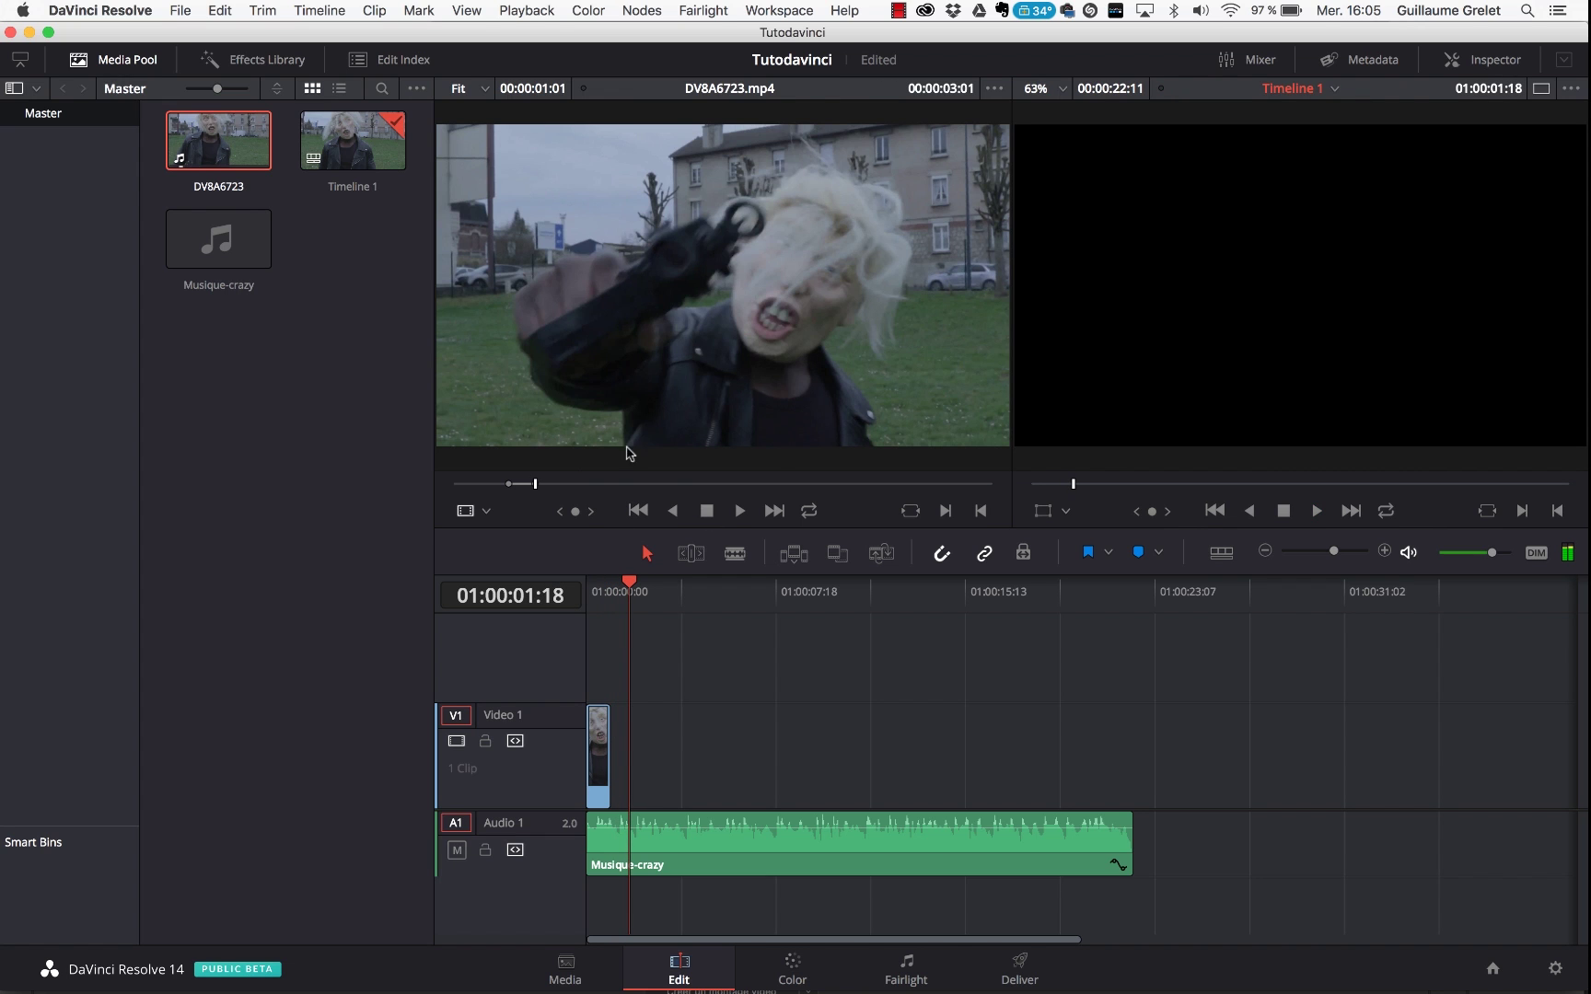
Mark DV8A6723 from 00:00:05:12 to 00:00:07:09 and place only its video on Video 1 at 01:00:01:18.
left_click(597, 484)
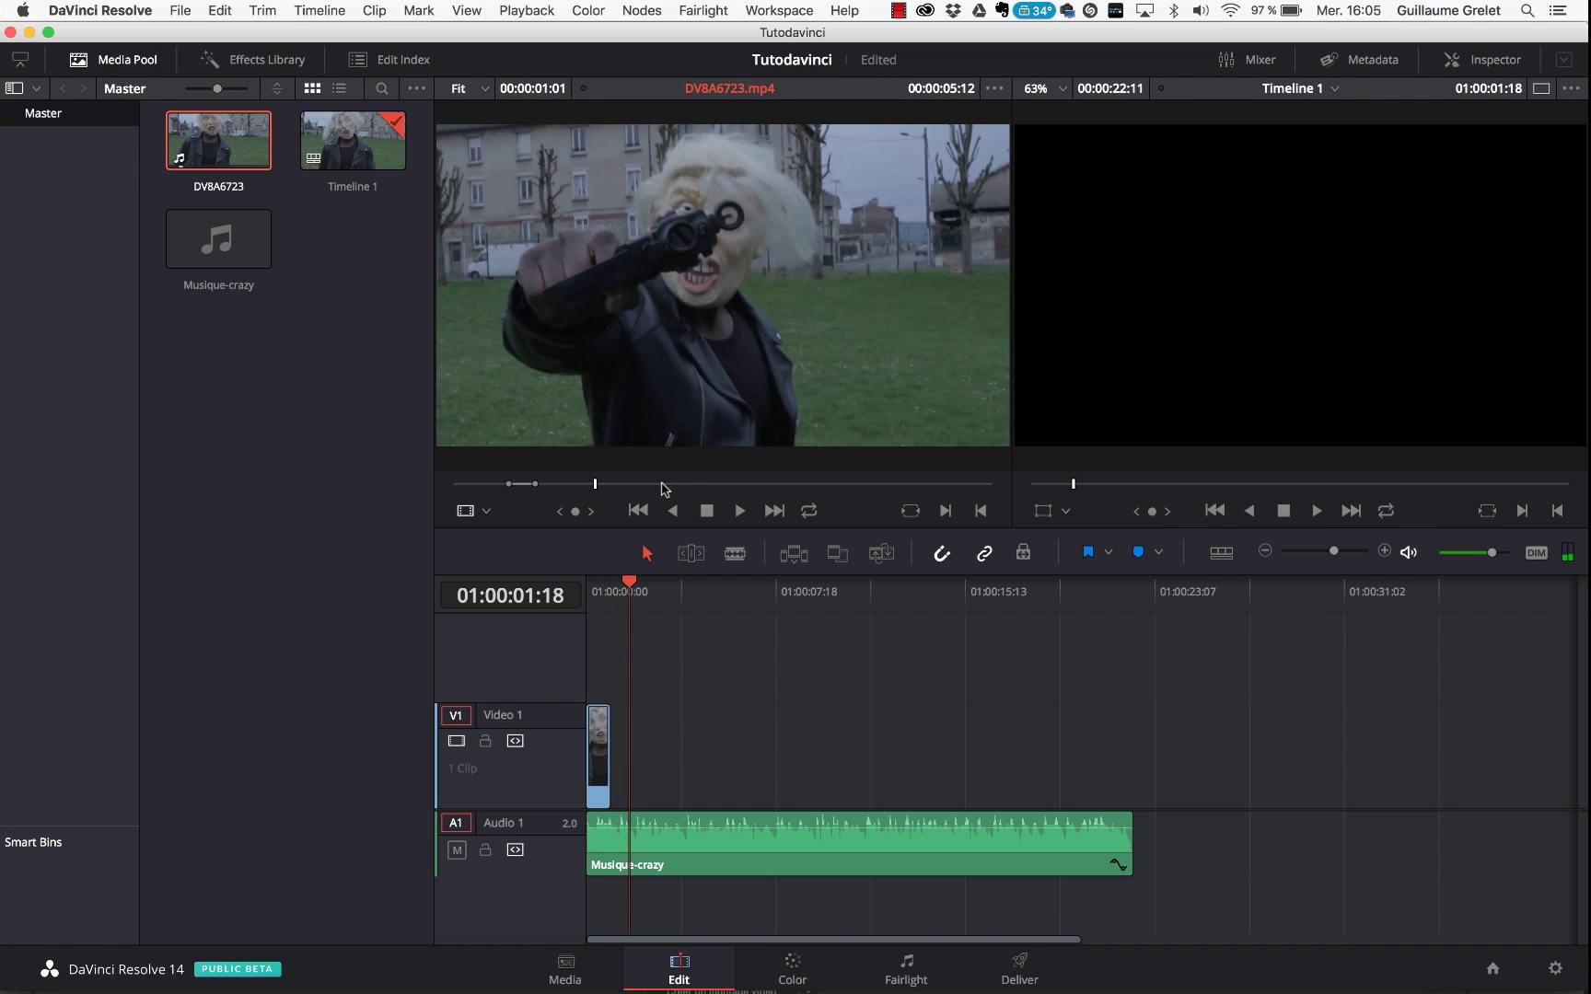
key("i")
left_click_drag(595, 483, 650, 486)
key("o")
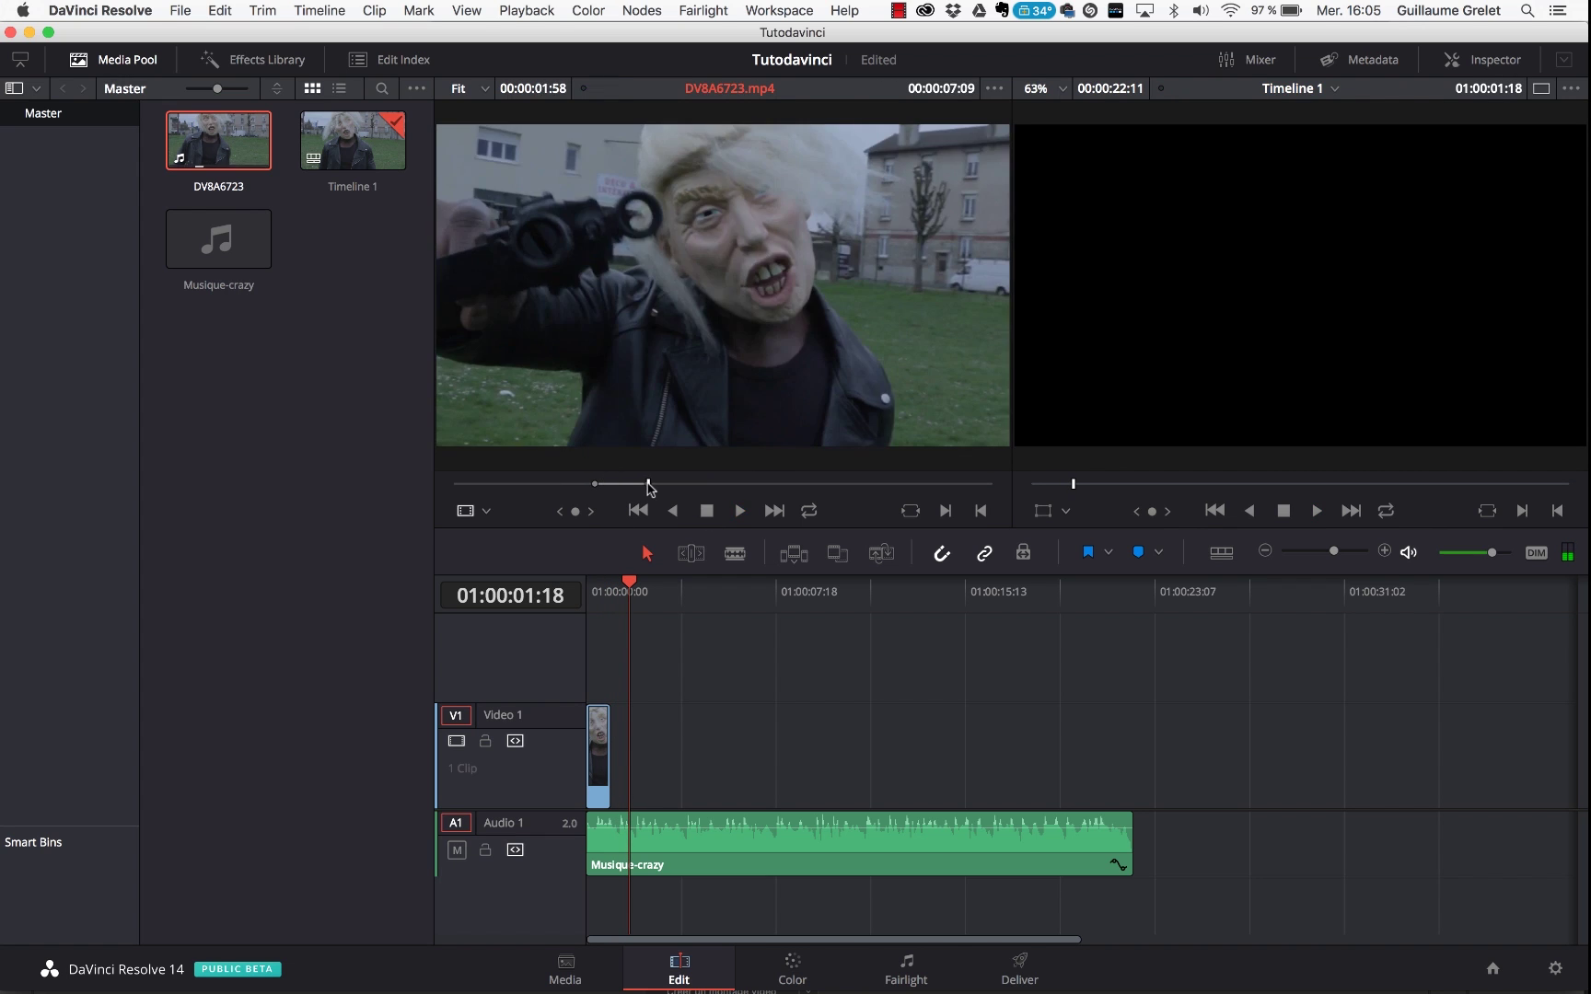
left_click_drag(624, 394, 620, 746)
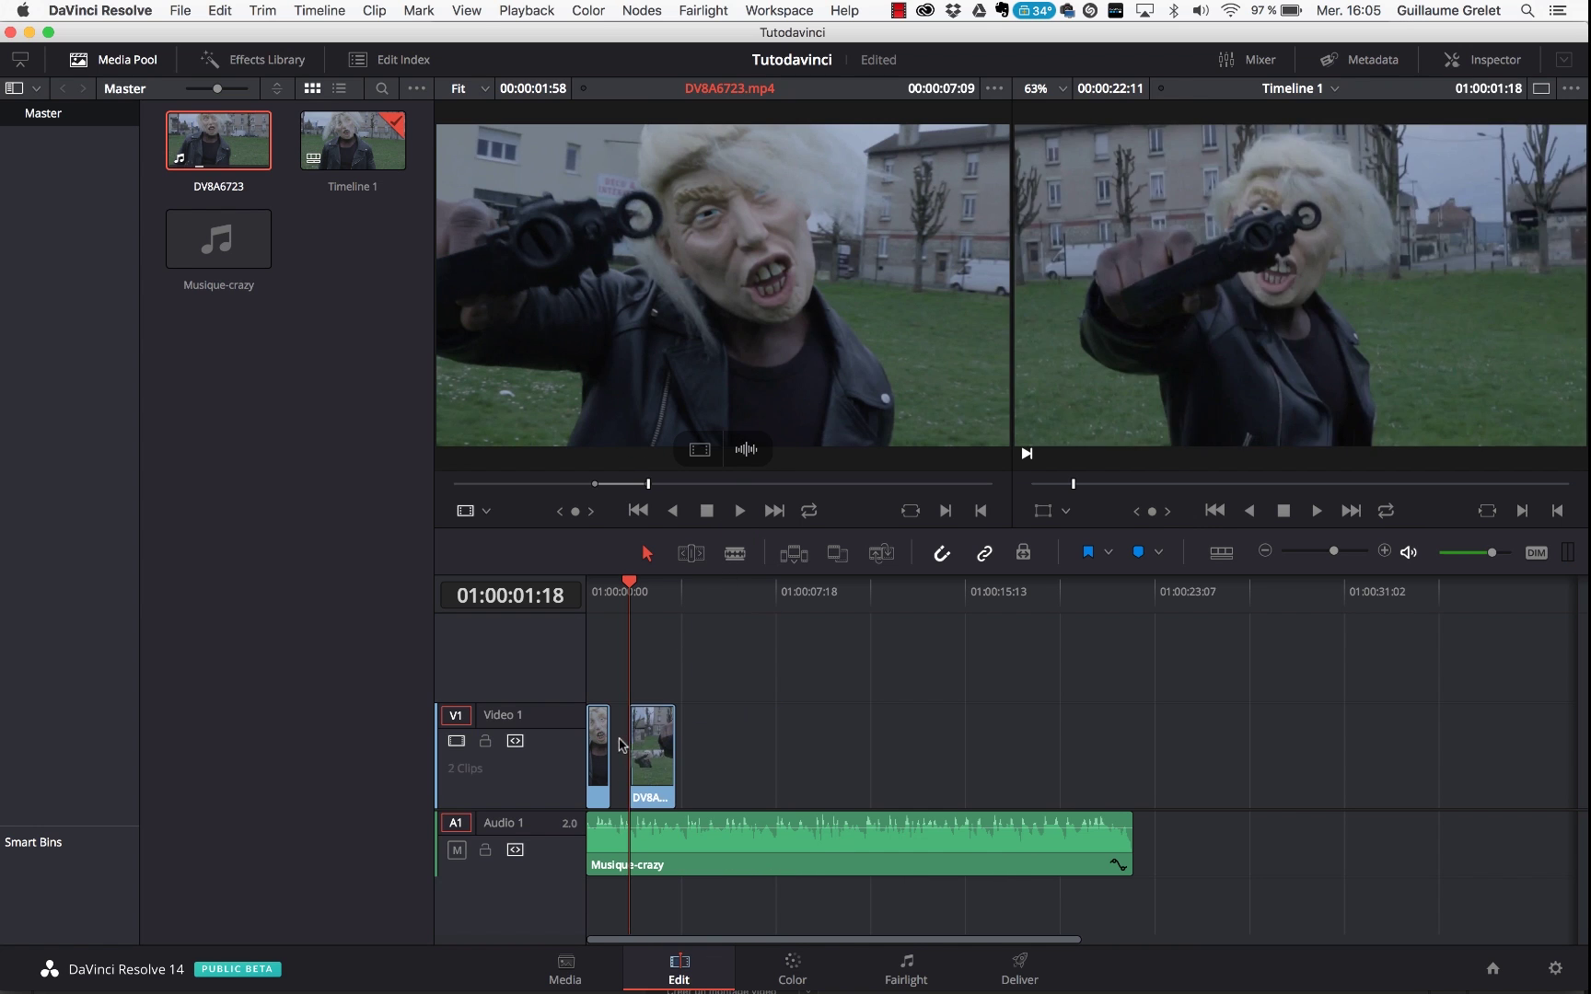
Delete the gap between the two Video 1 clips and play the timeline from the beginning.
left_click(620, 745)
key("BackSpace")
left_click(617, 603)
left_click_drag(617, 603, 554, 608)
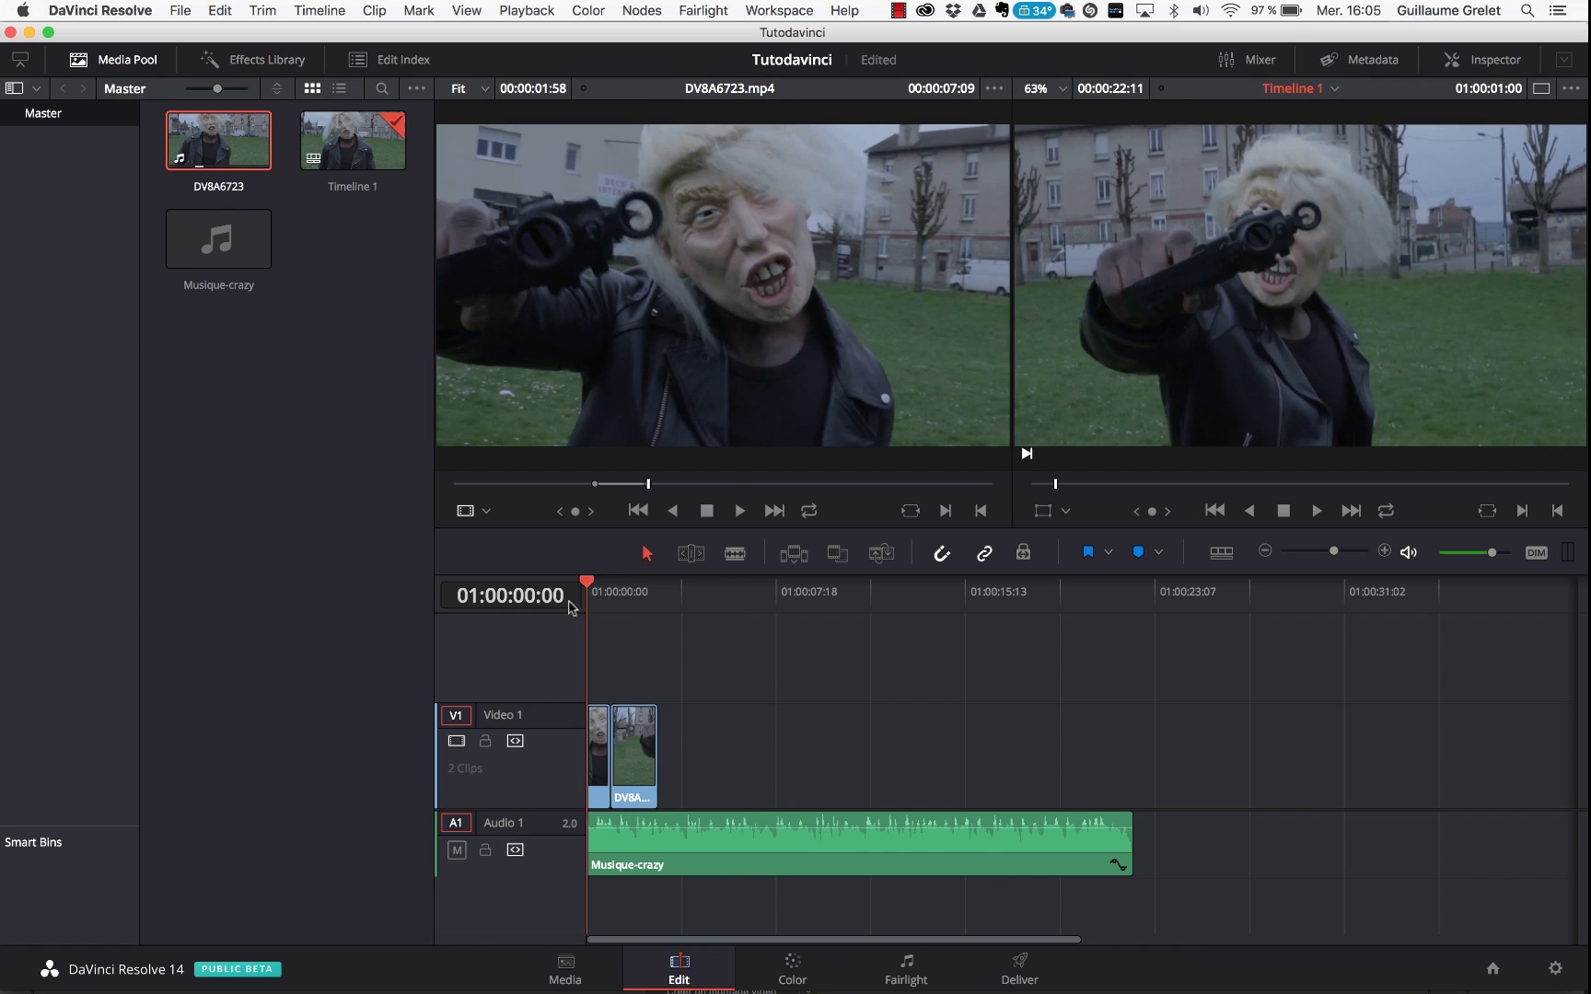
key("space")
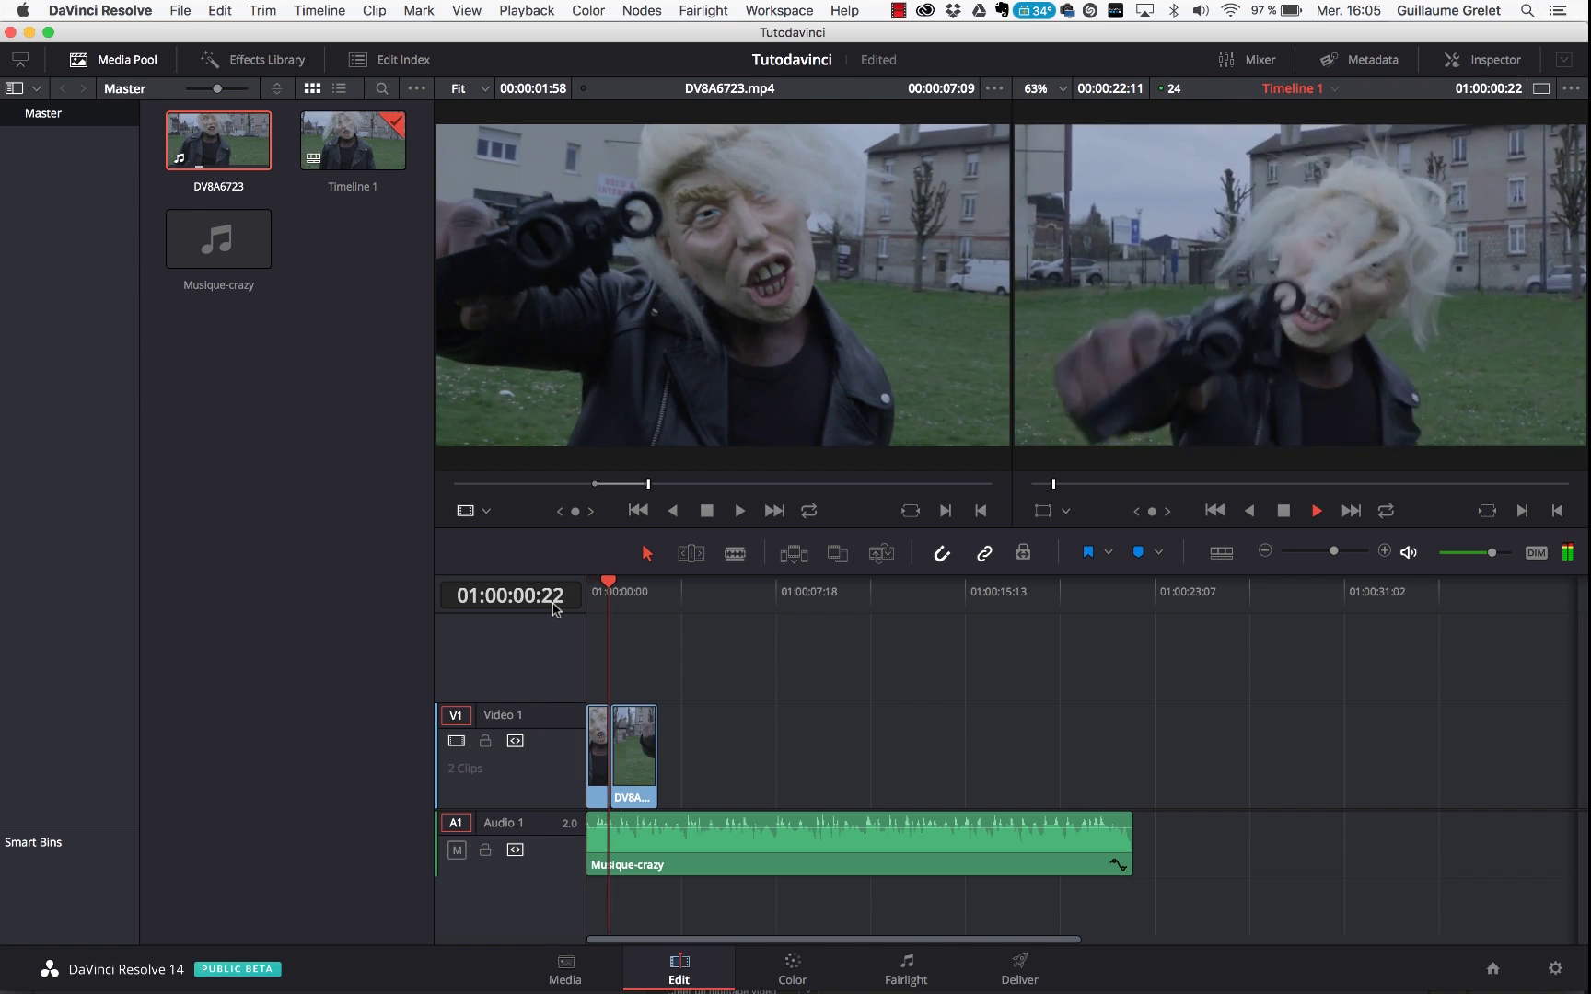
key("space")
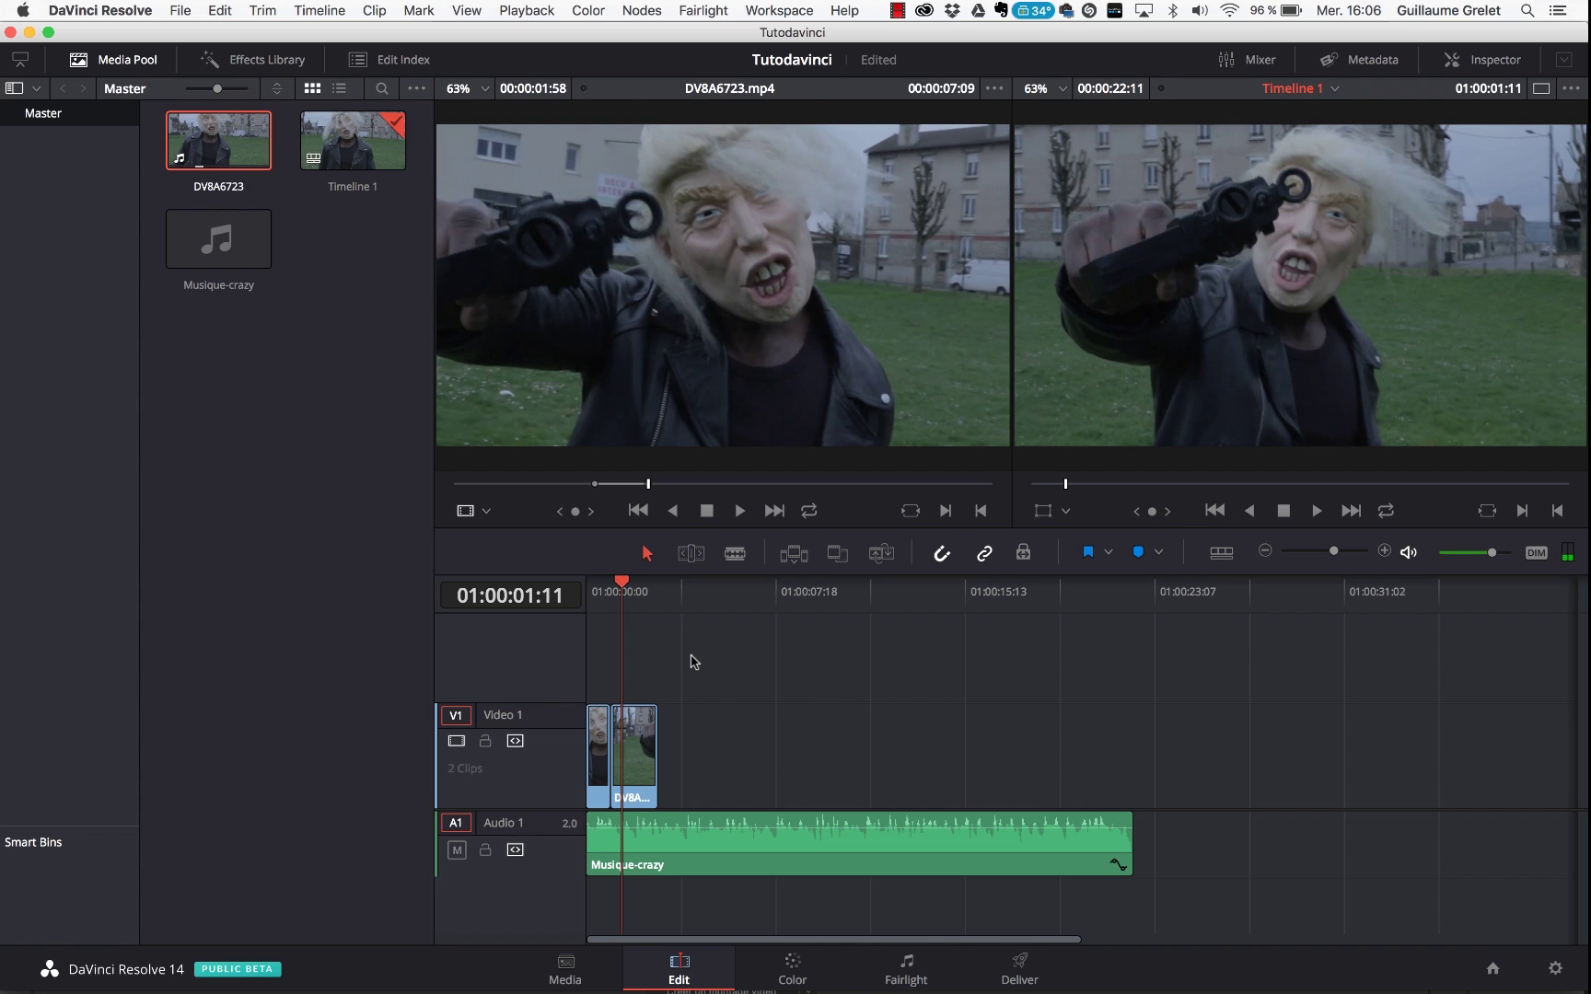
key("Up")
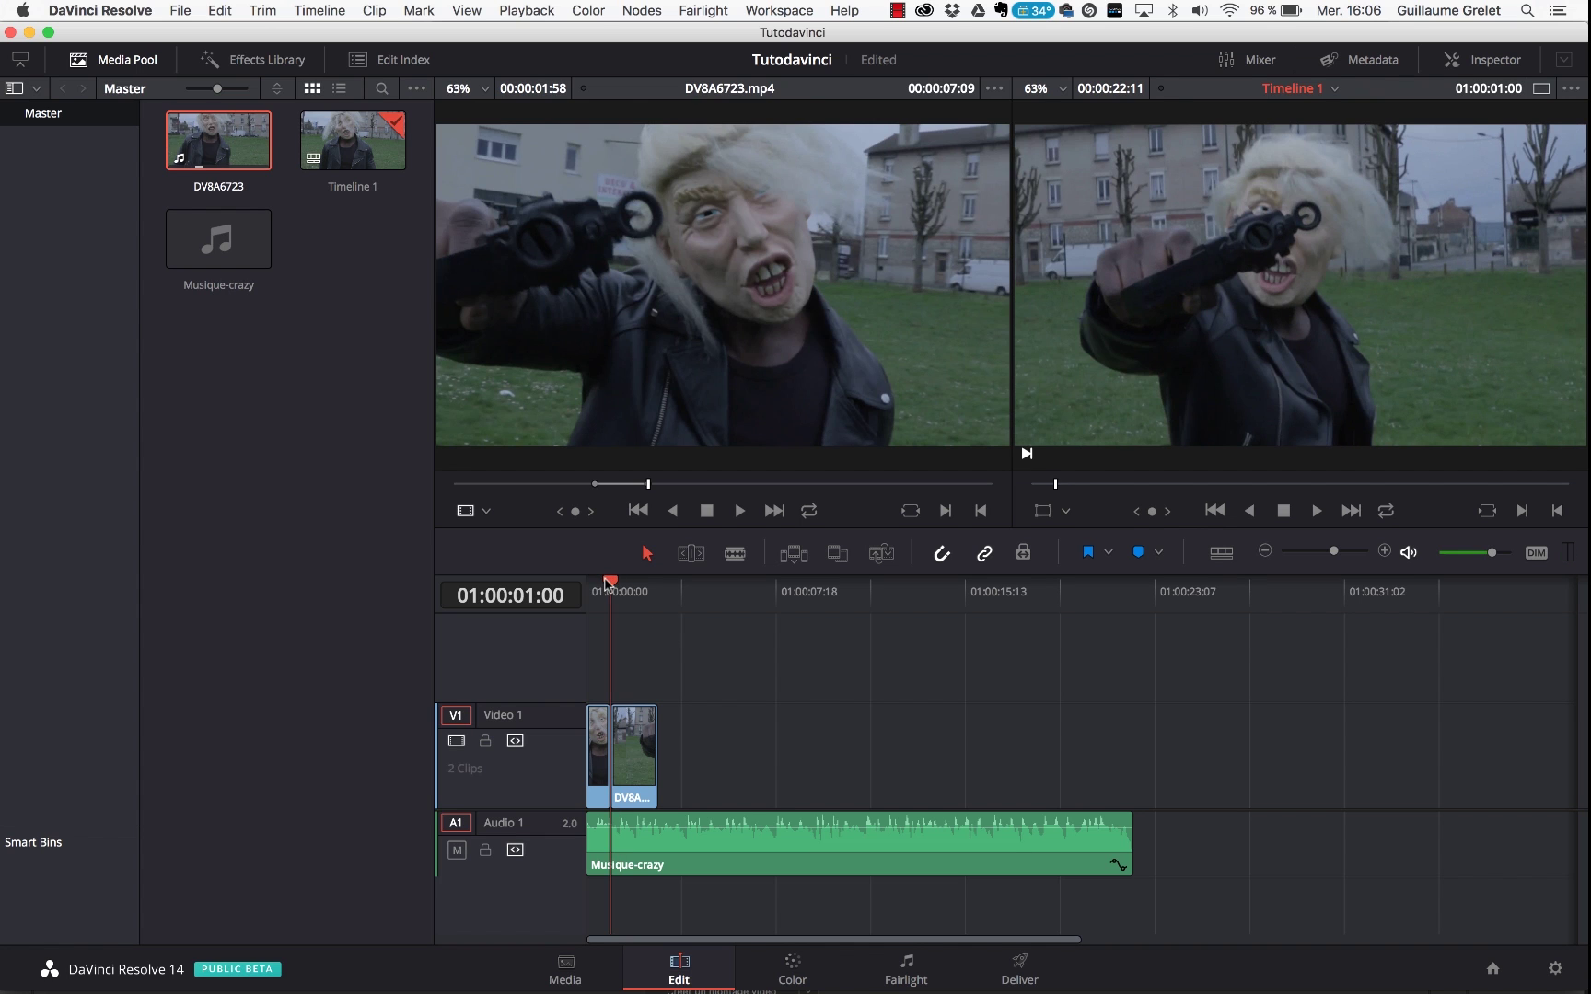
left_click_drag(610, 581, 594, 585)
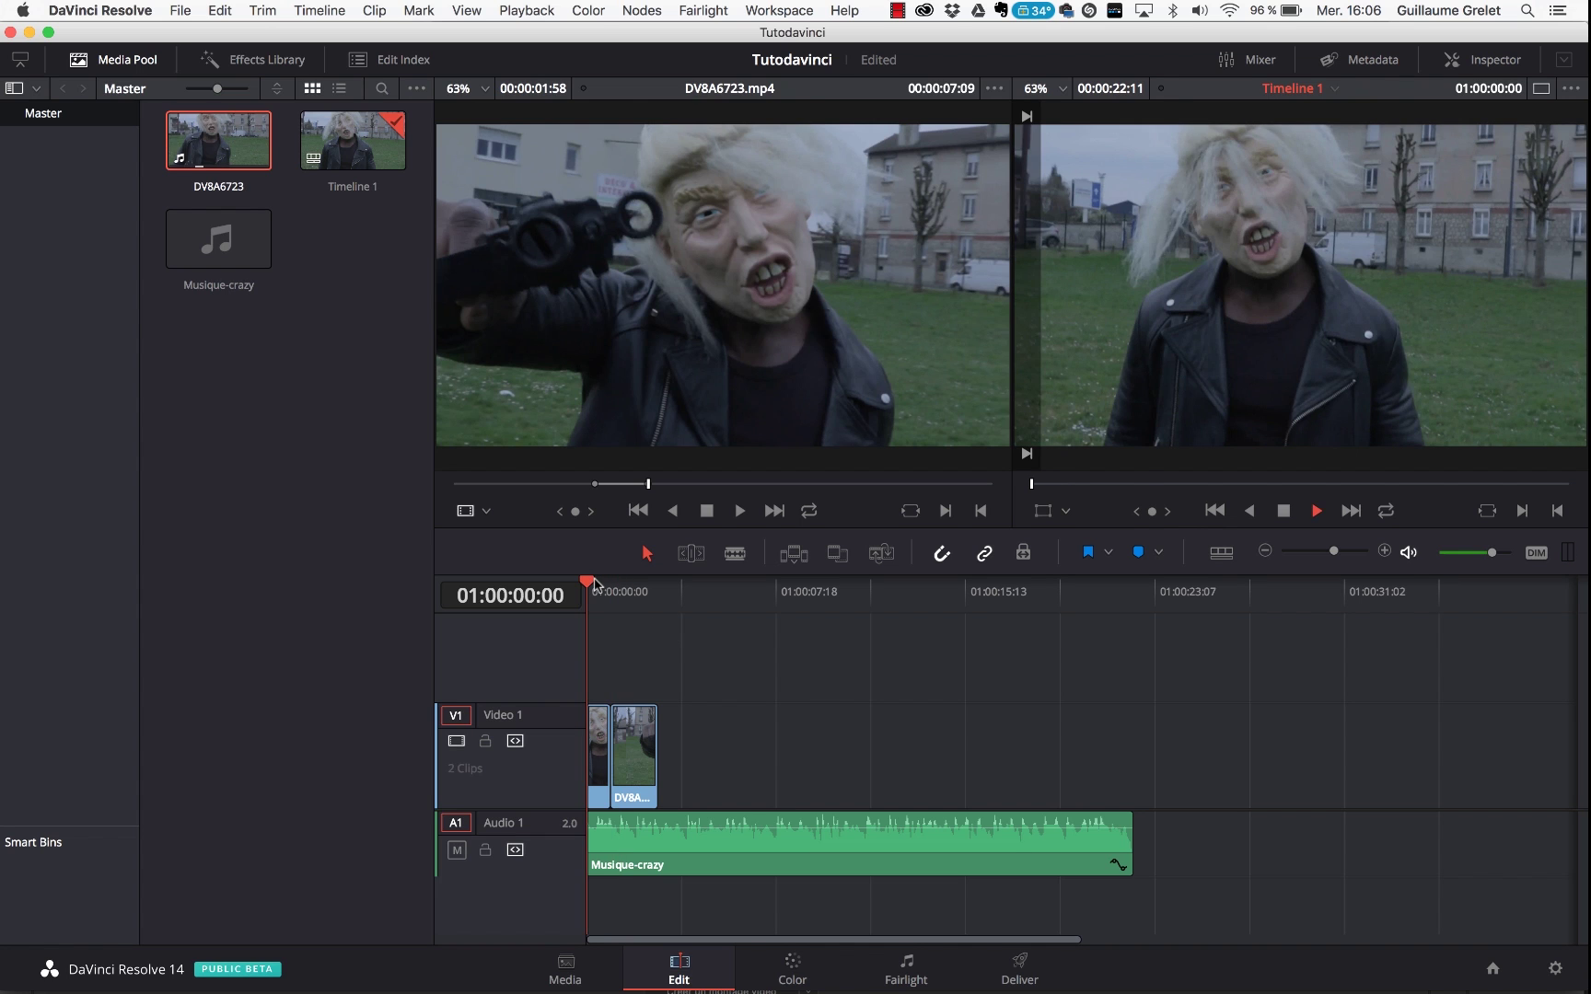
key("space")
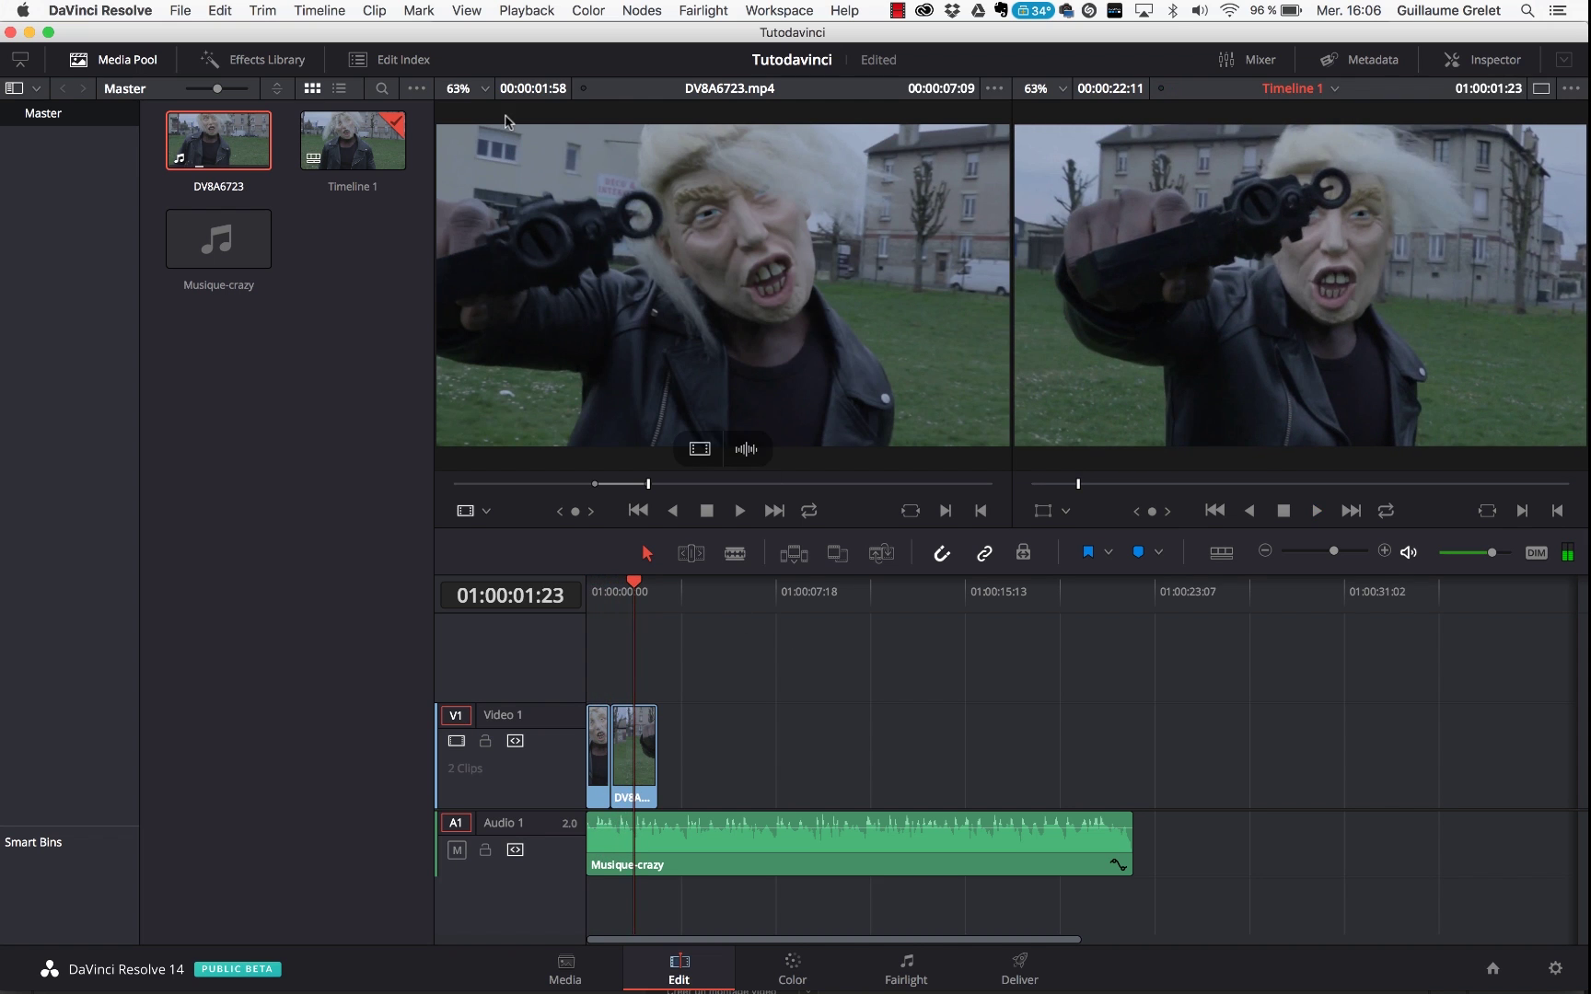
Add an Additive Dissolve video transition between the first two Video 1 clips and play across it.
left_click(239, 58)
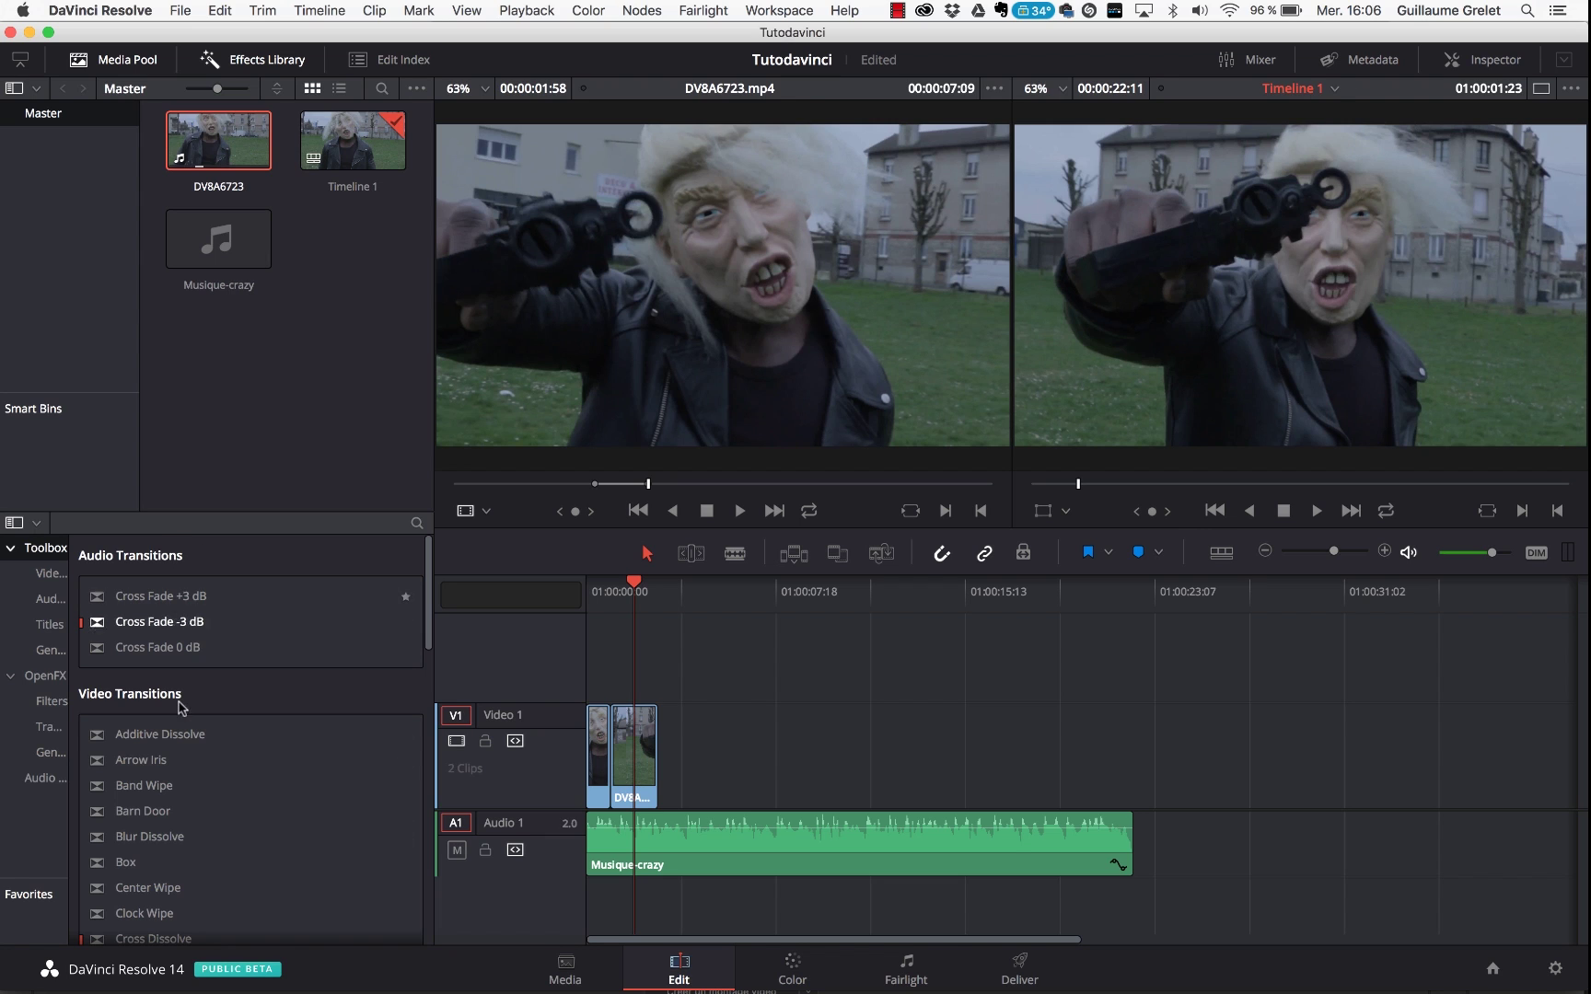
left_click(45, 575)
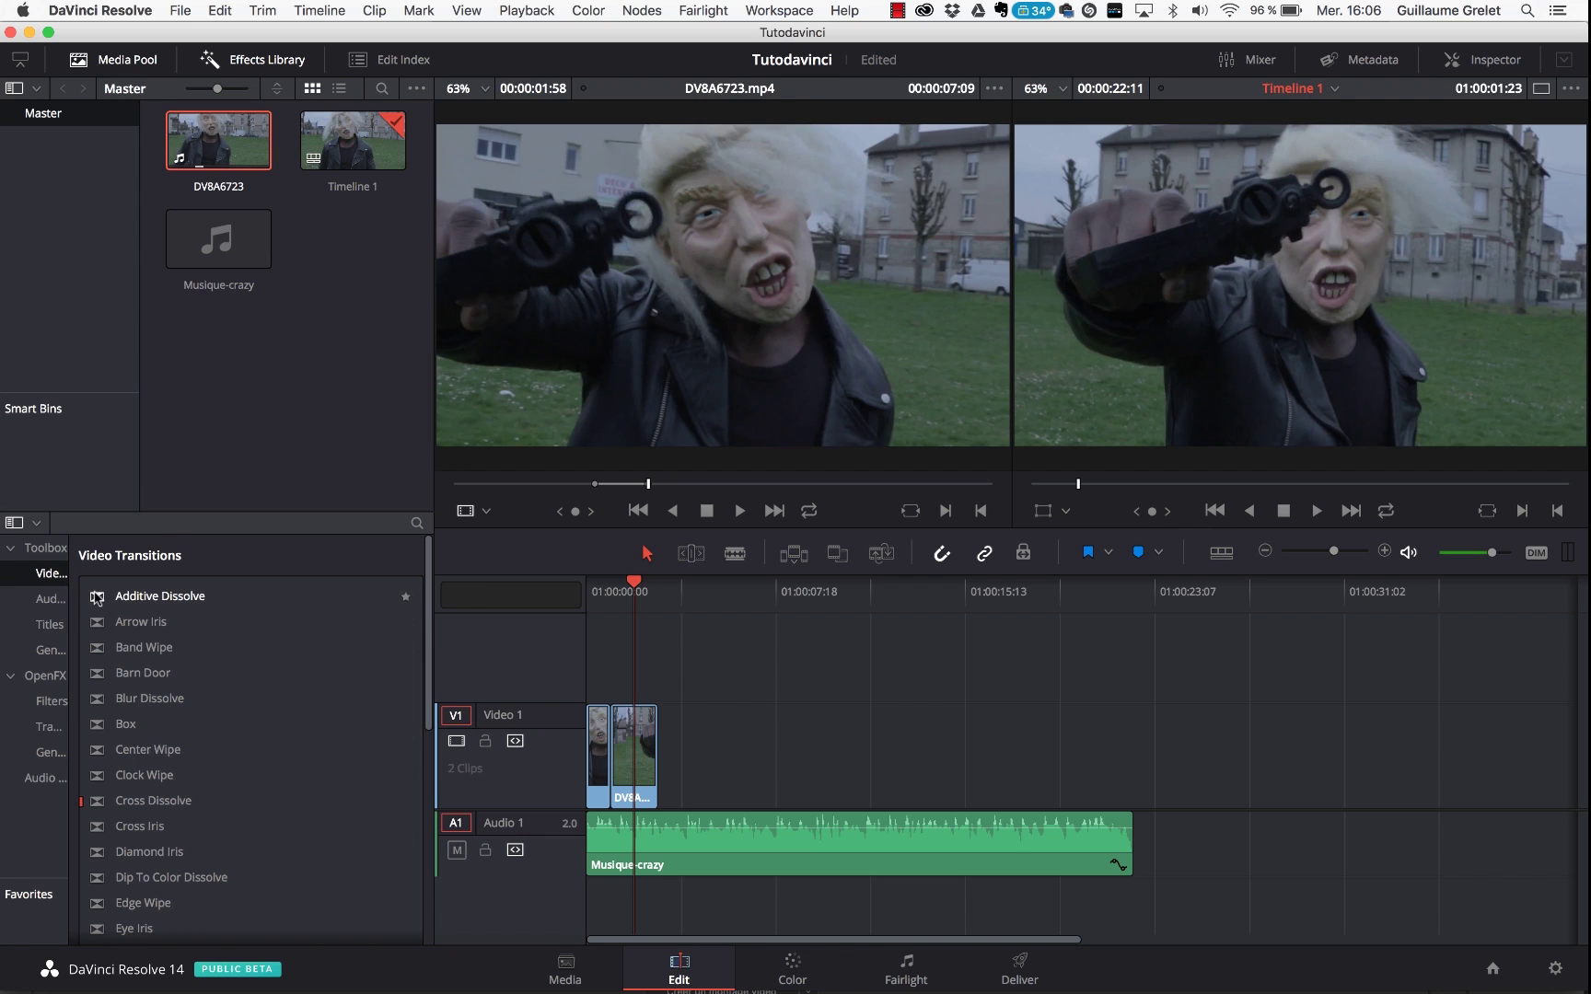
left_click_drag(97, 598, 619, 750)
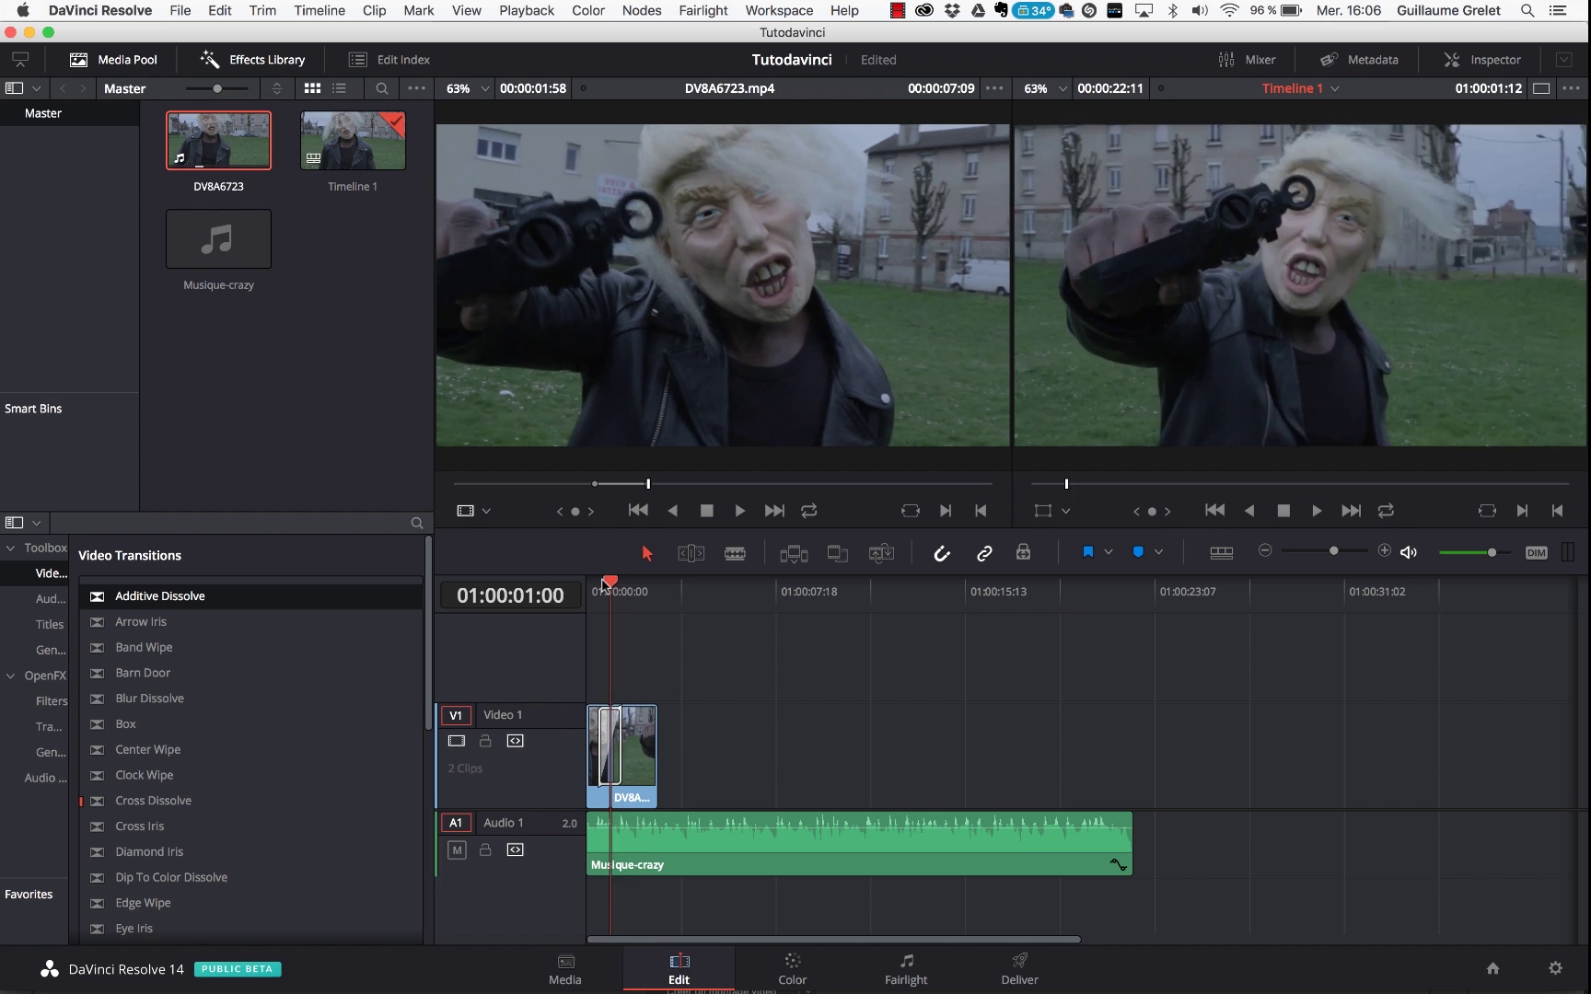
left_click(598, 585)
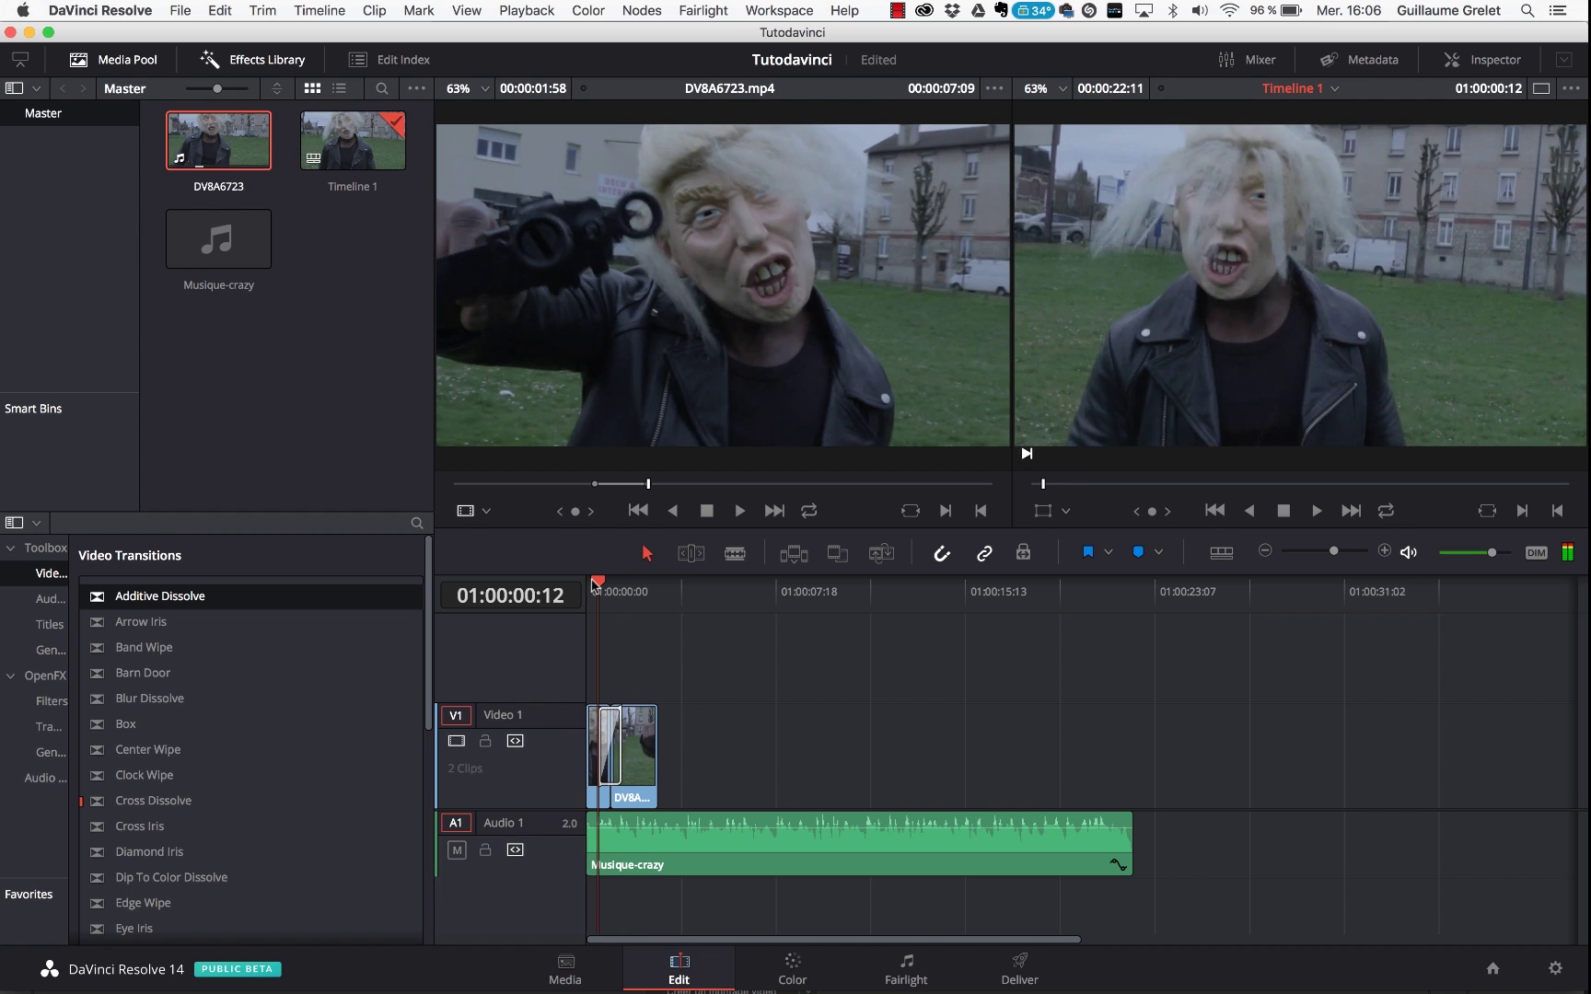
key("space")
key("space")
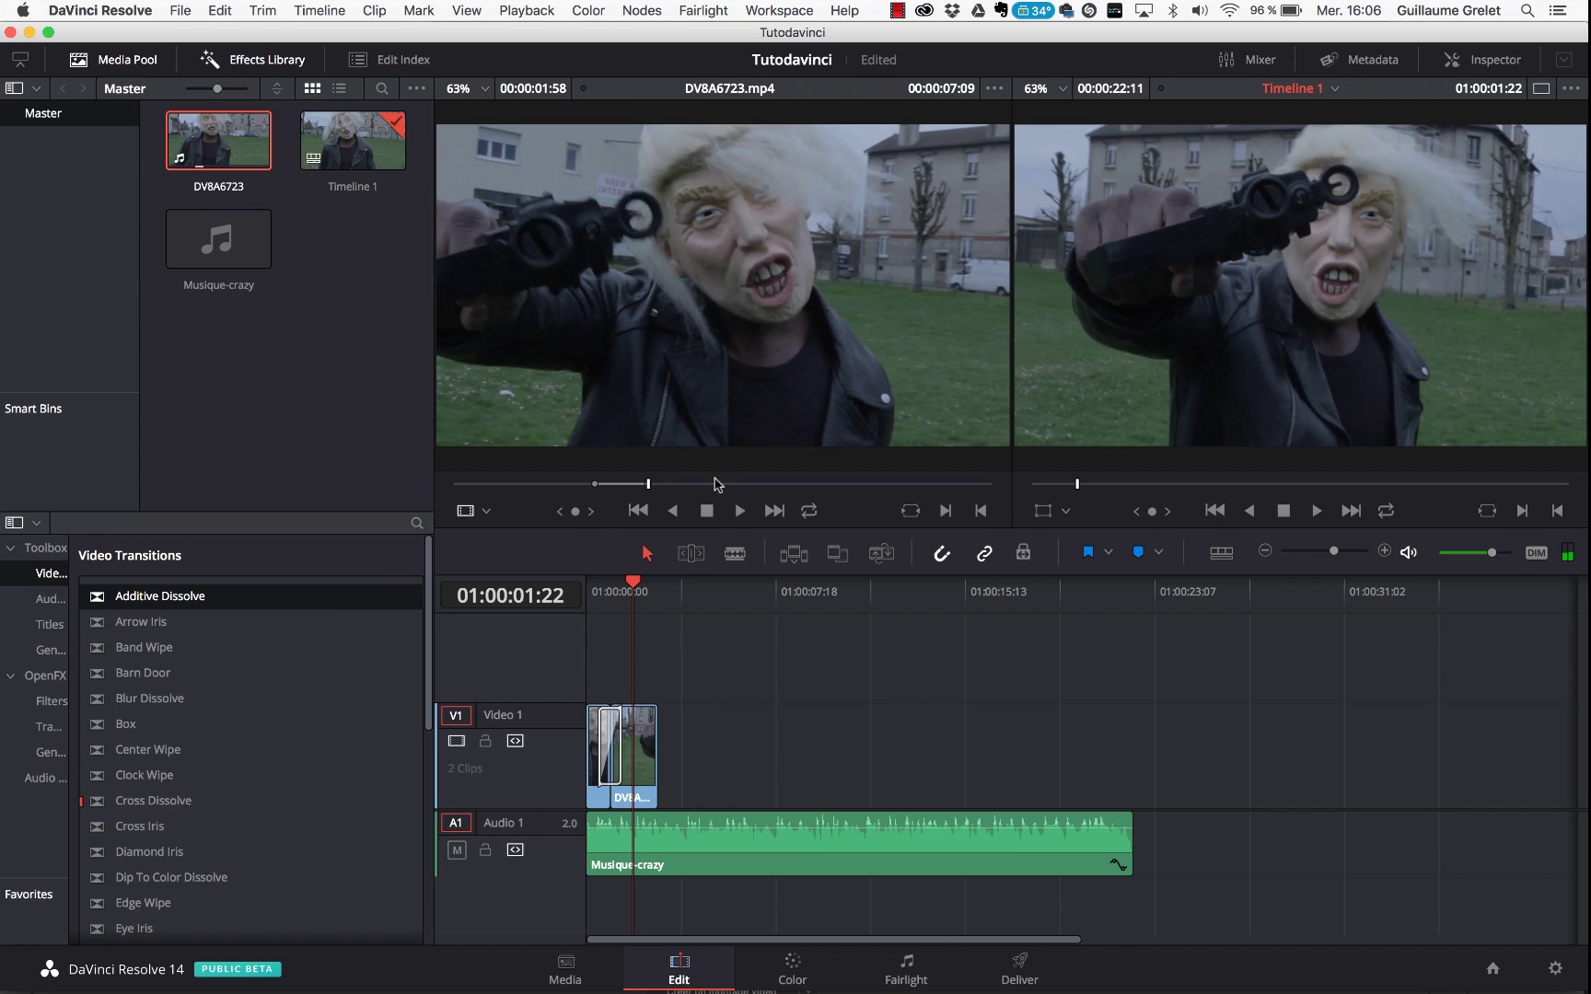
Mark DV8A6723 from about 00:00:09:16 to 00:00:11:42 and place only its video right after the second Video 1 clip.
left_click_drag(709, 490, 773, 488)
key("o")
left_click_drag(682, 322, 691, 362)
left_click_drag(699, 448, 663, 757)
Add a Box transition between the second and third Video 1 clips and play across it.
left_click(125, 727)
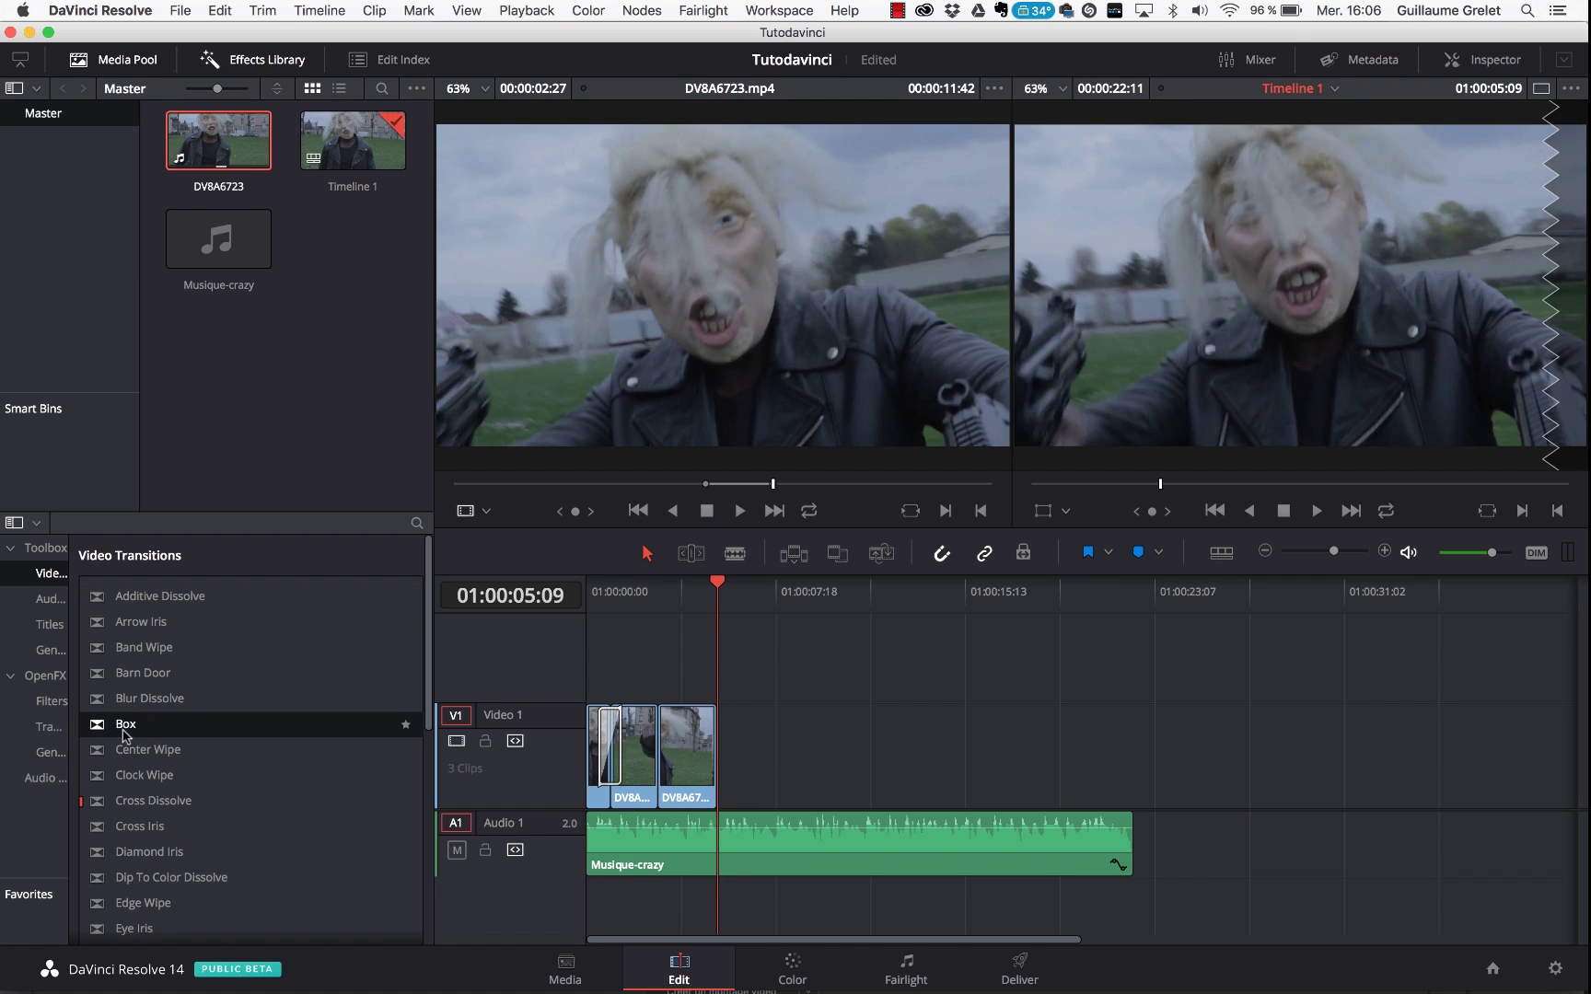
left_click_drag(101, 732, 664, 754)
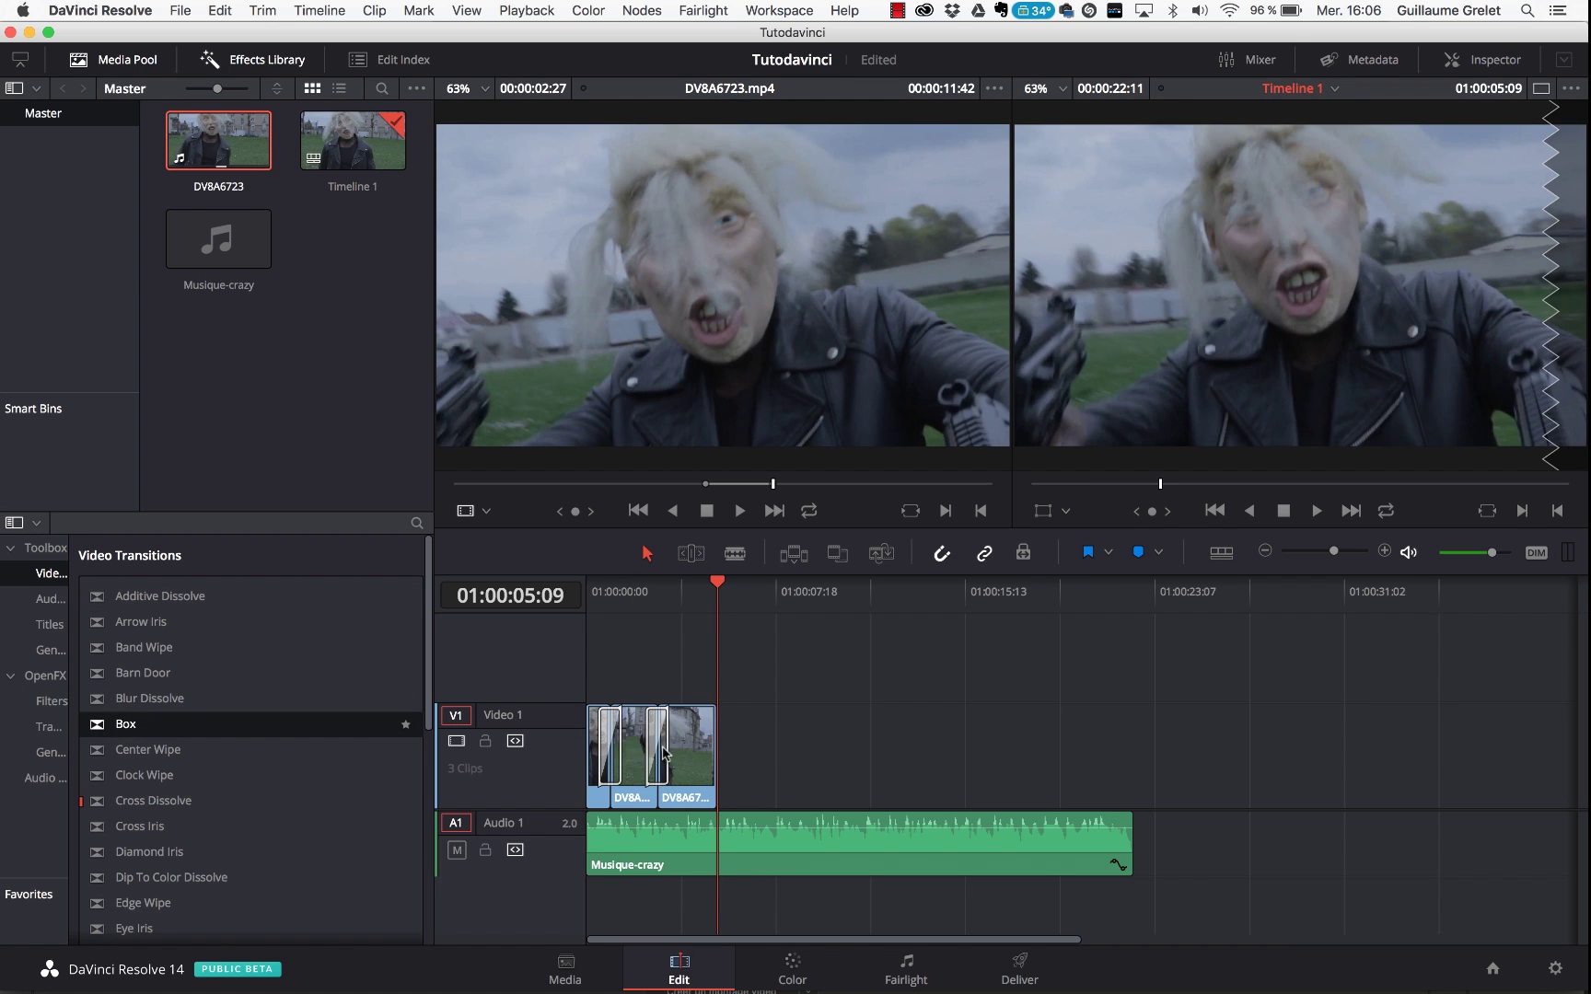
left_click(649, 594)
key("space")
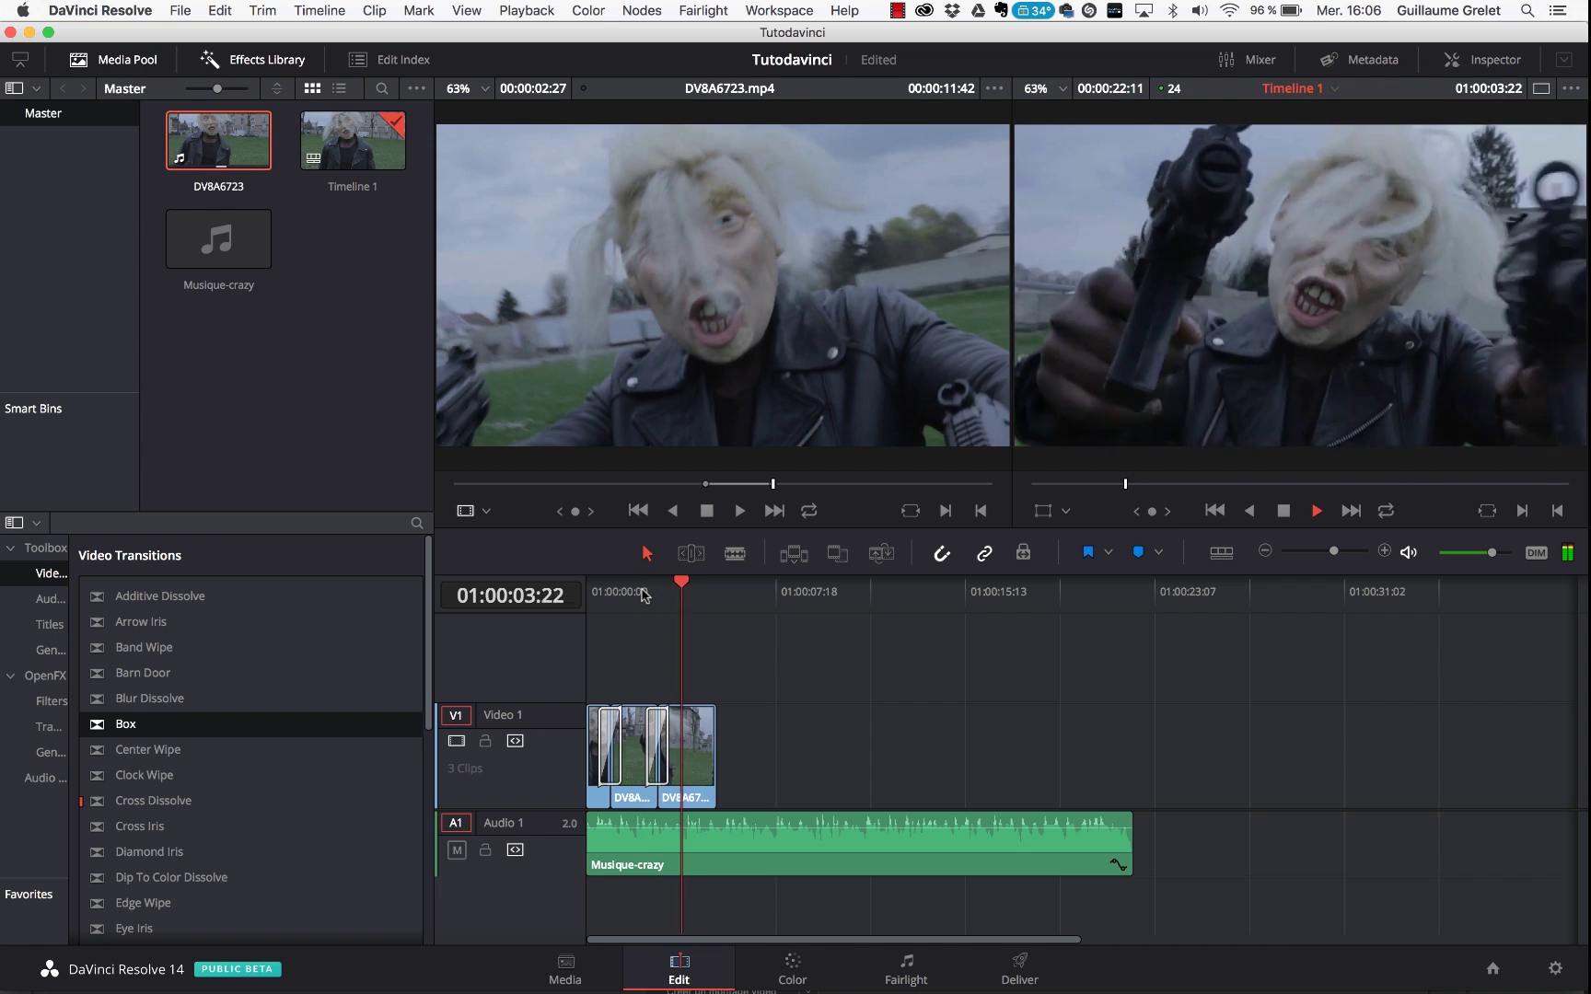
key("space")
Delete the Box transition between the second and third Video 1 clips.
scroll(212, 833, "down", 3)
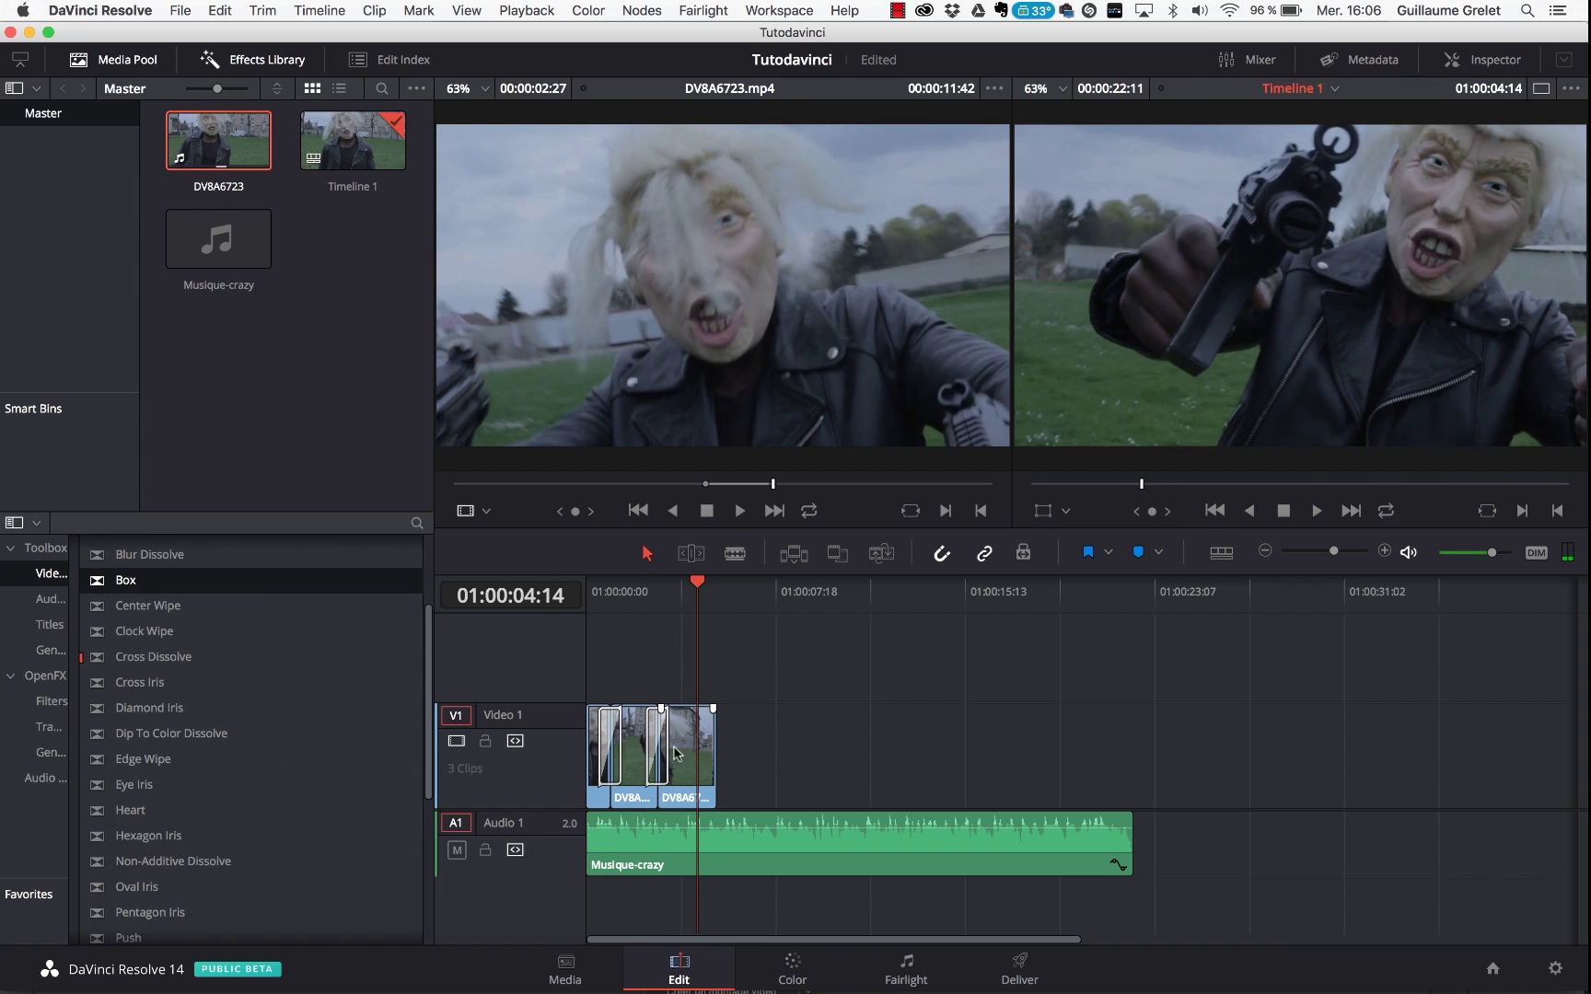
left_click(648, 748)
key("Delete")
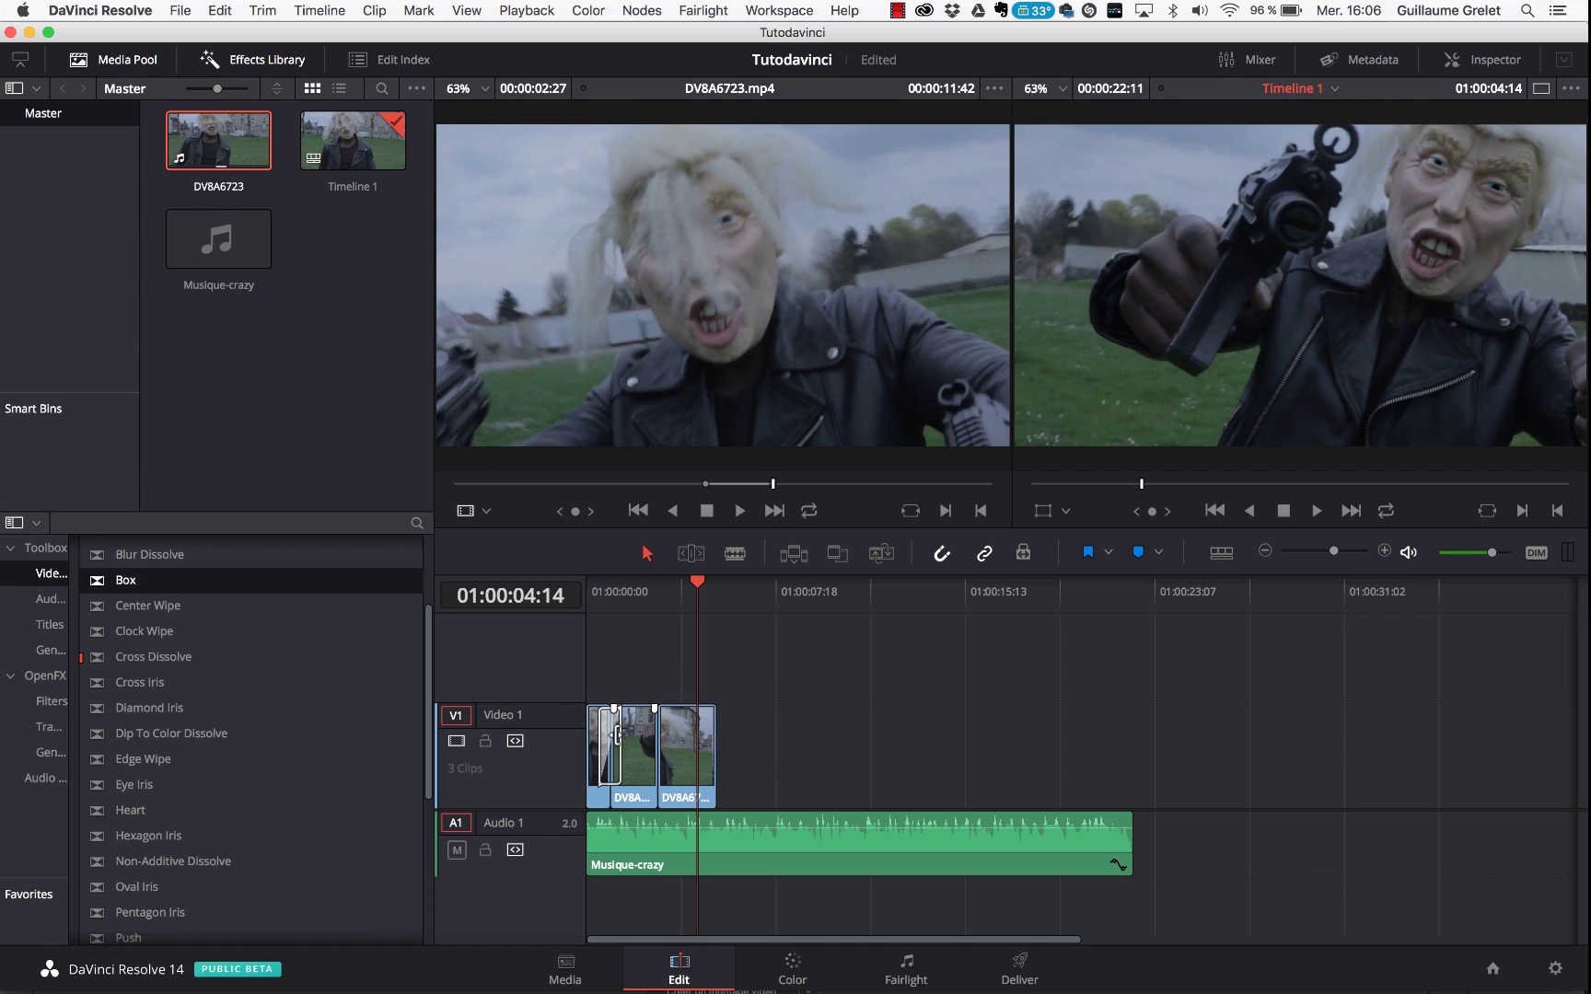
Select the Additive Dissolve transition between the first two clips and play the timeline across it.
left_click_drag(617, 733, 625, 738)
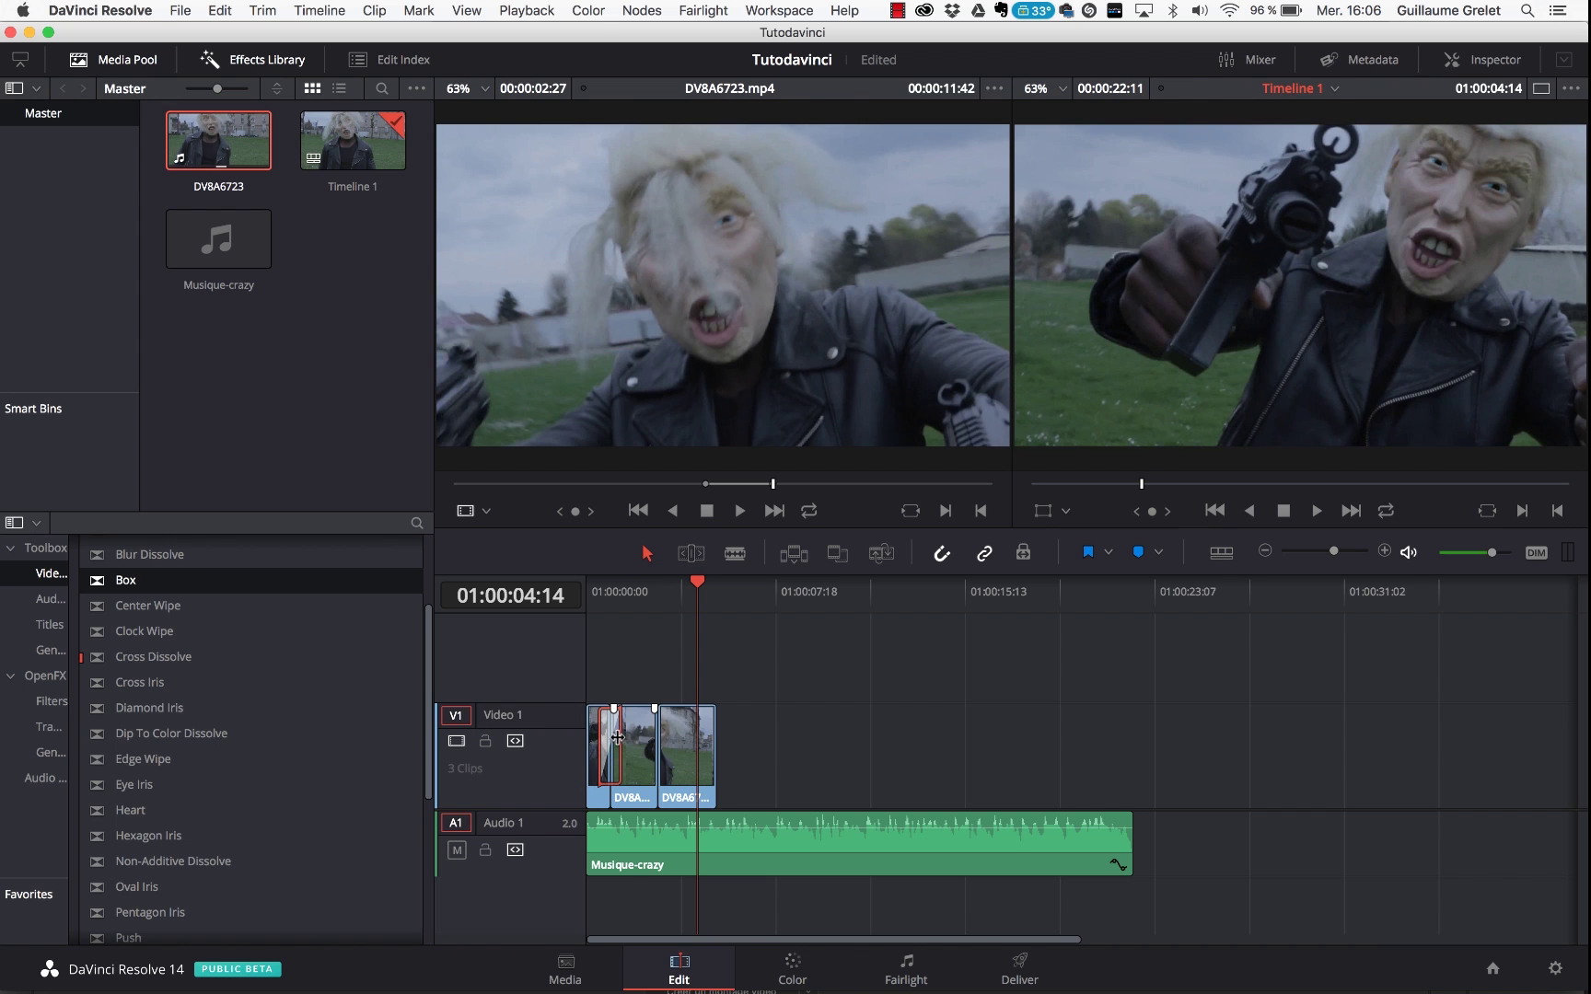
left_click(609, 594)
key("space")
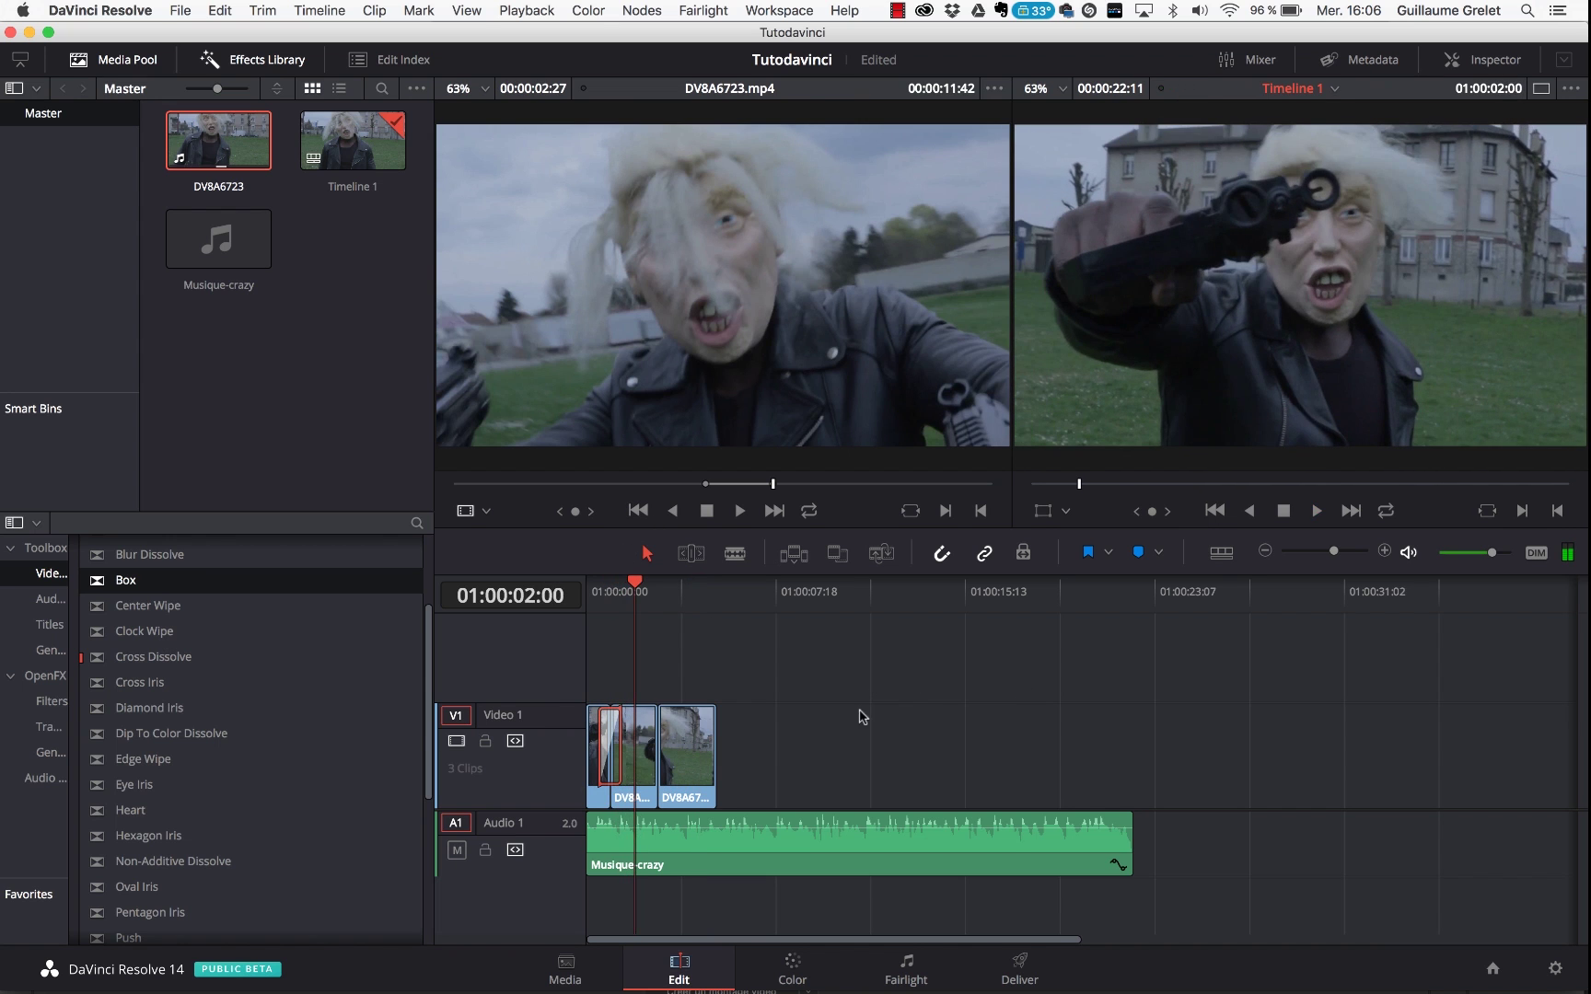
In the Deliver workspace, apply the YouTube 720p render preset.
left_click(1031, 966)
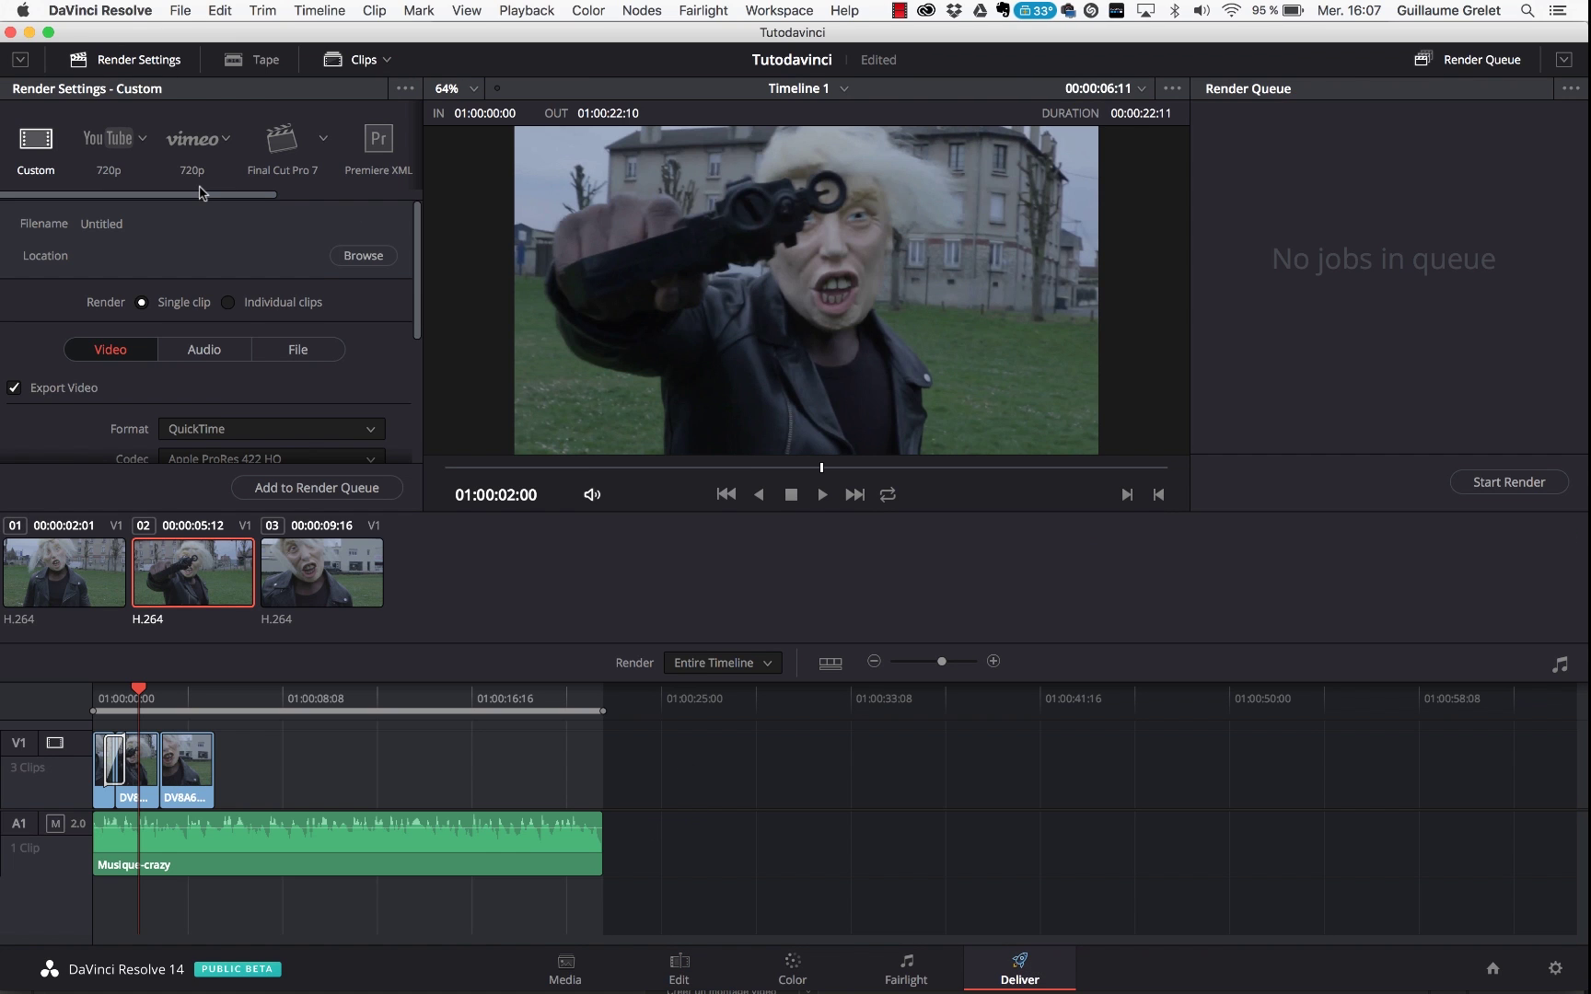
left_click(142, 141)
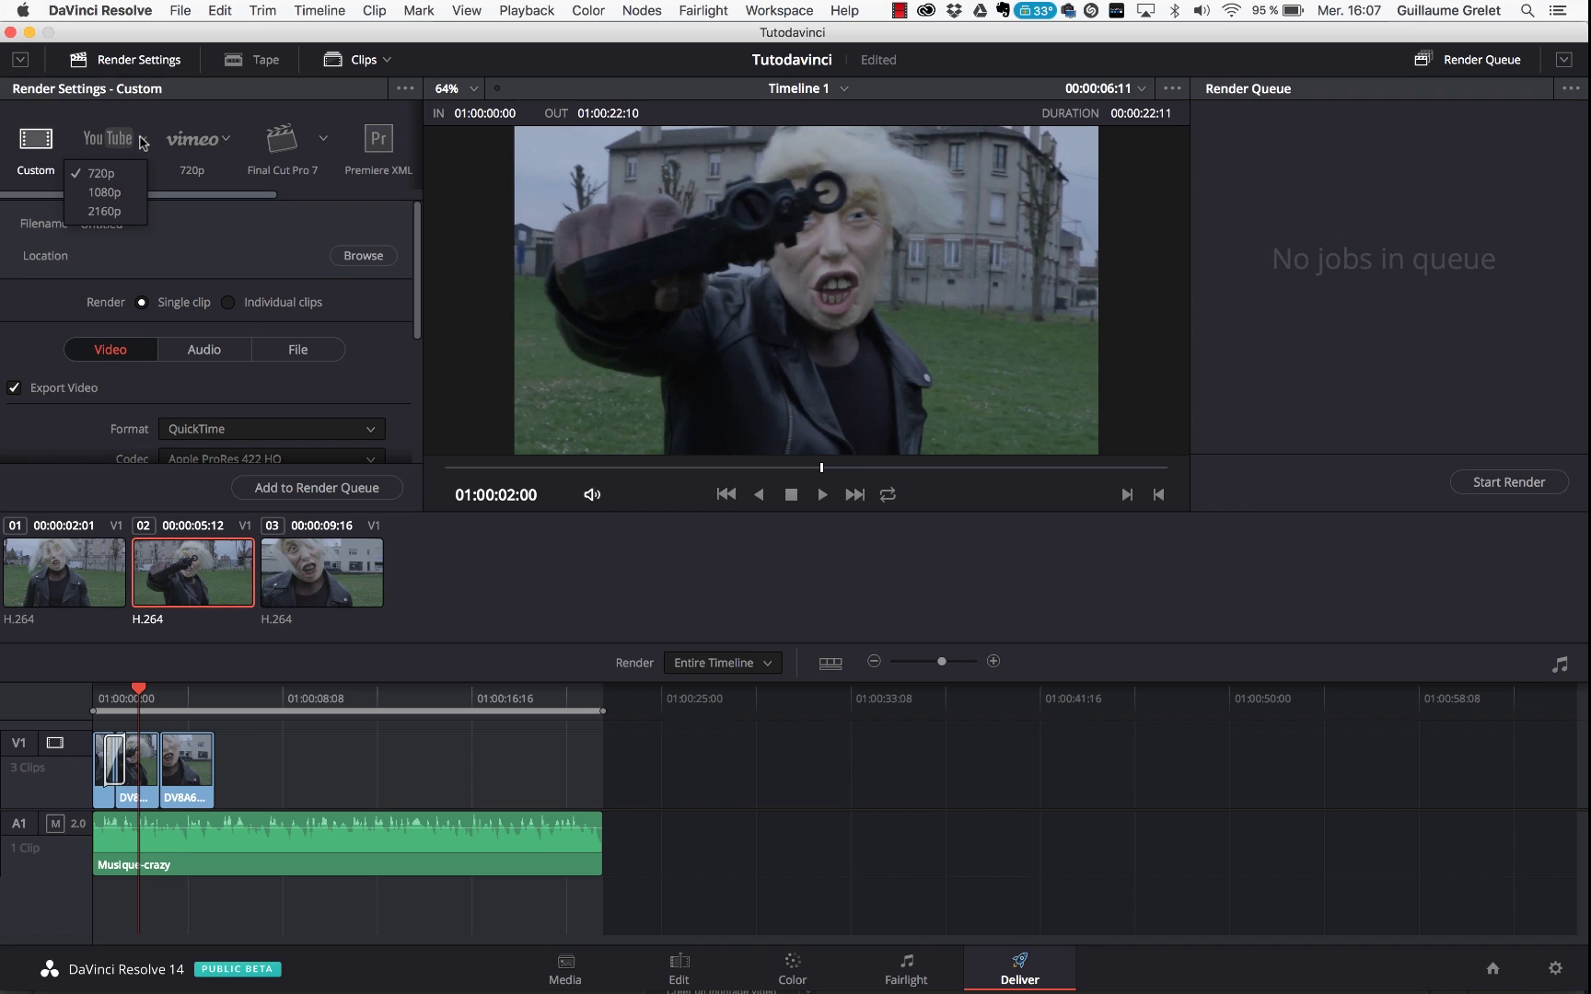
left_click(120, 175)
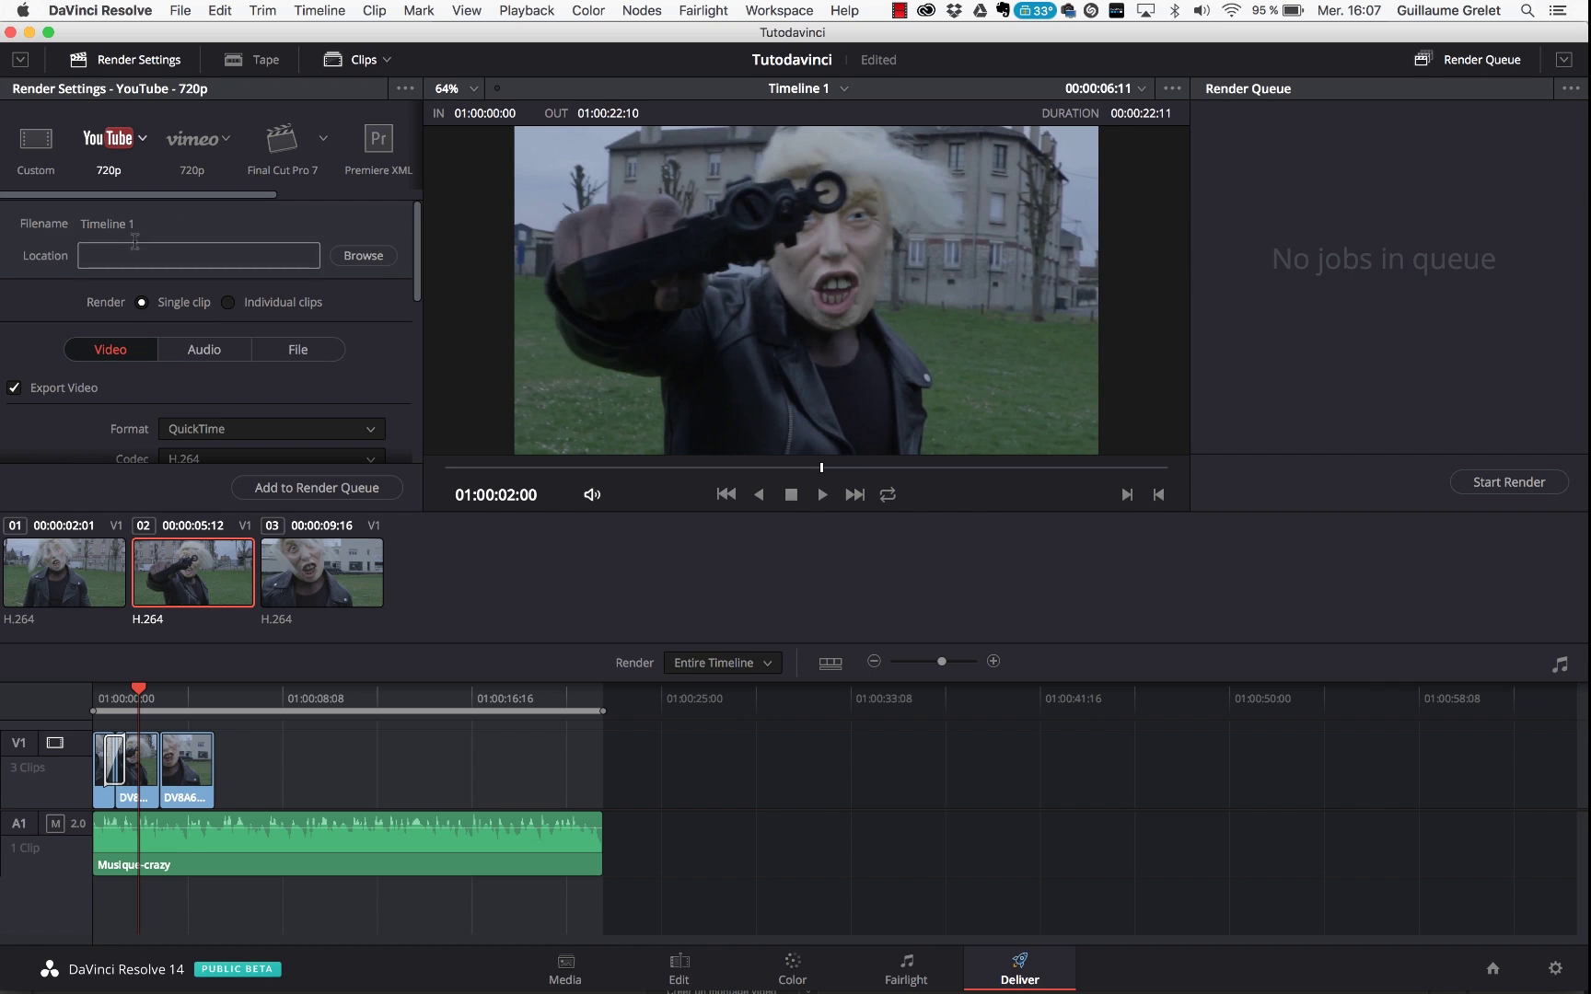
Set the render location to the Desktop folder of the user's home directory on Macintosh HD.
left_click(364, 259)
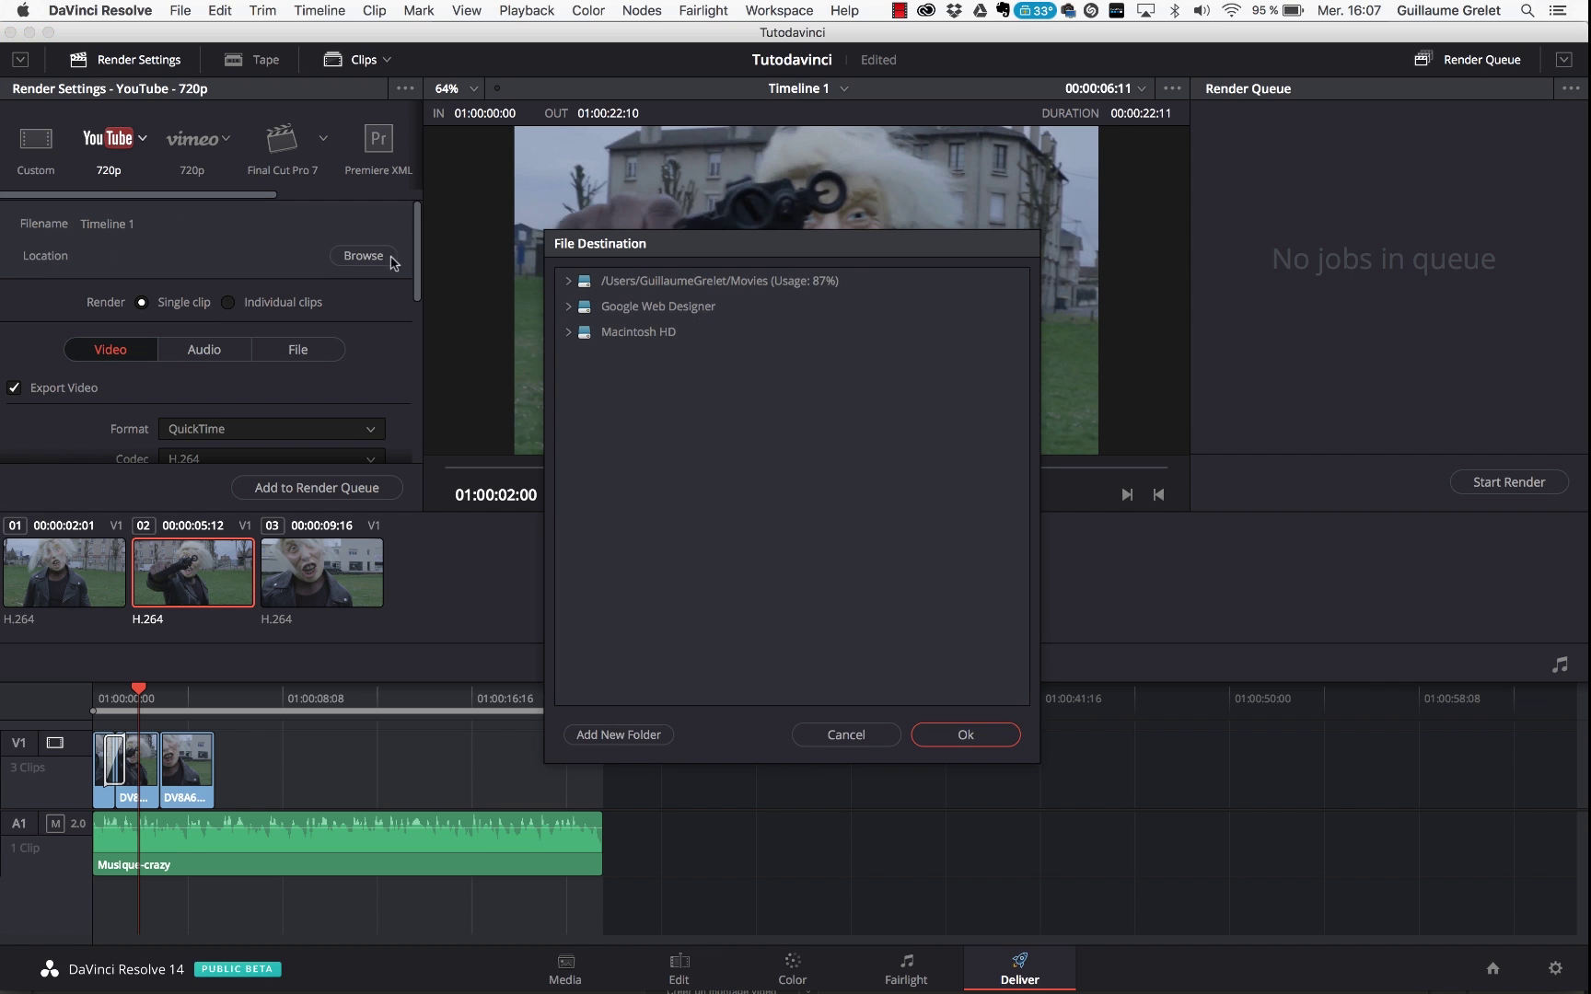
left_click(626, 335)
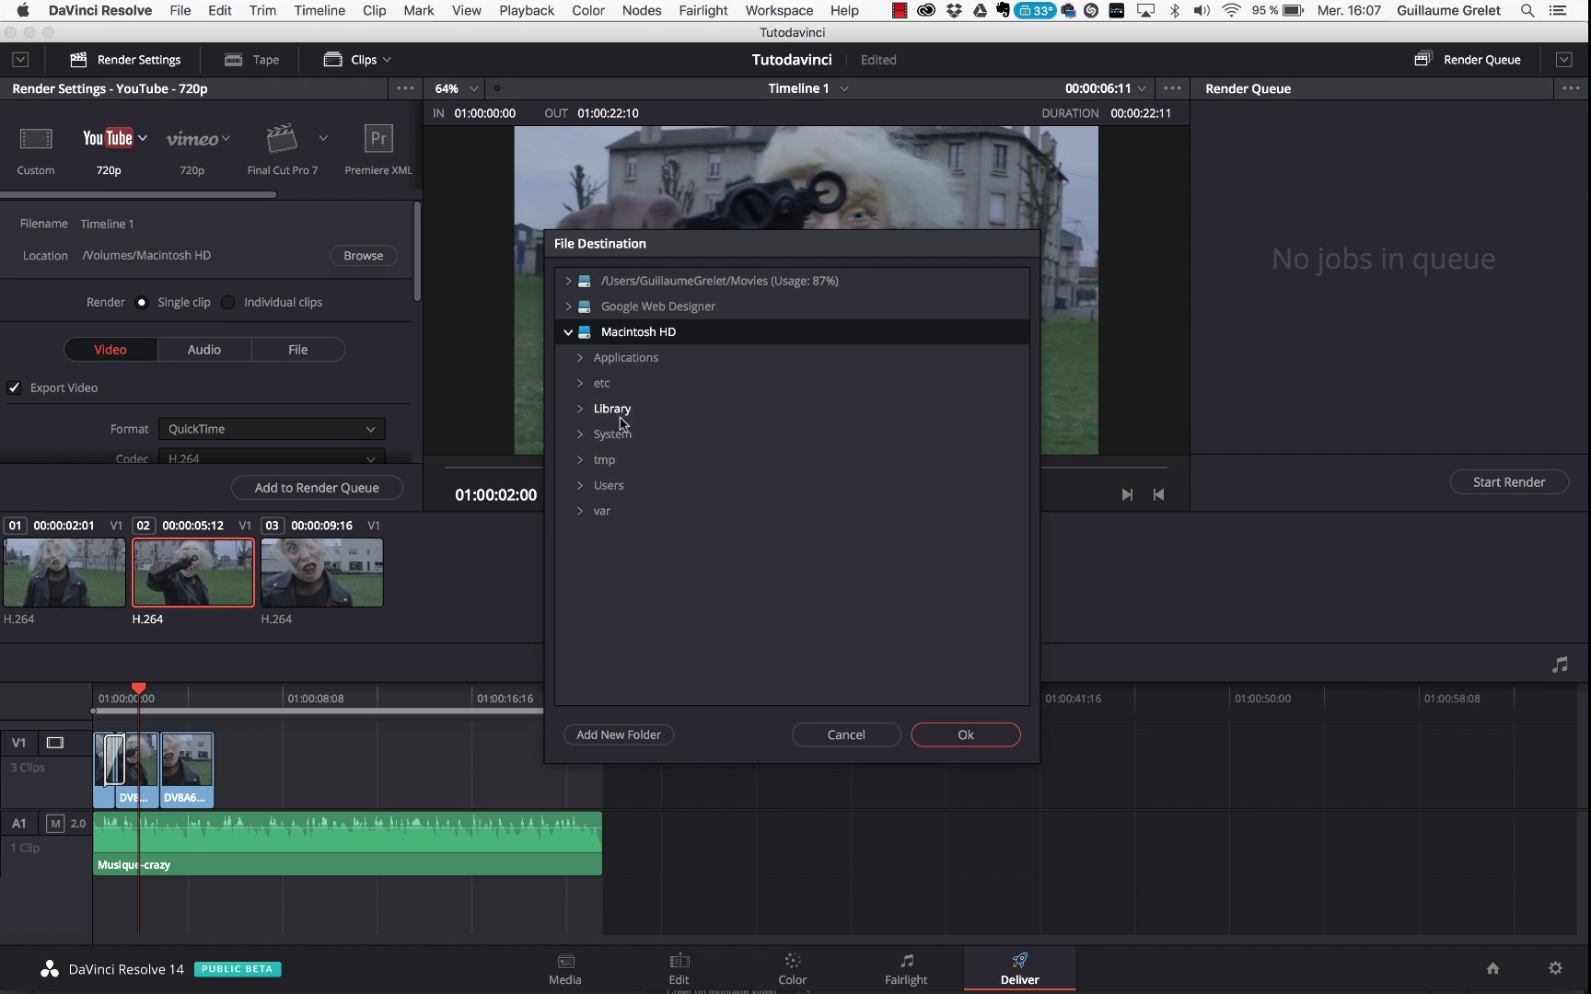
left_click(631, 485)
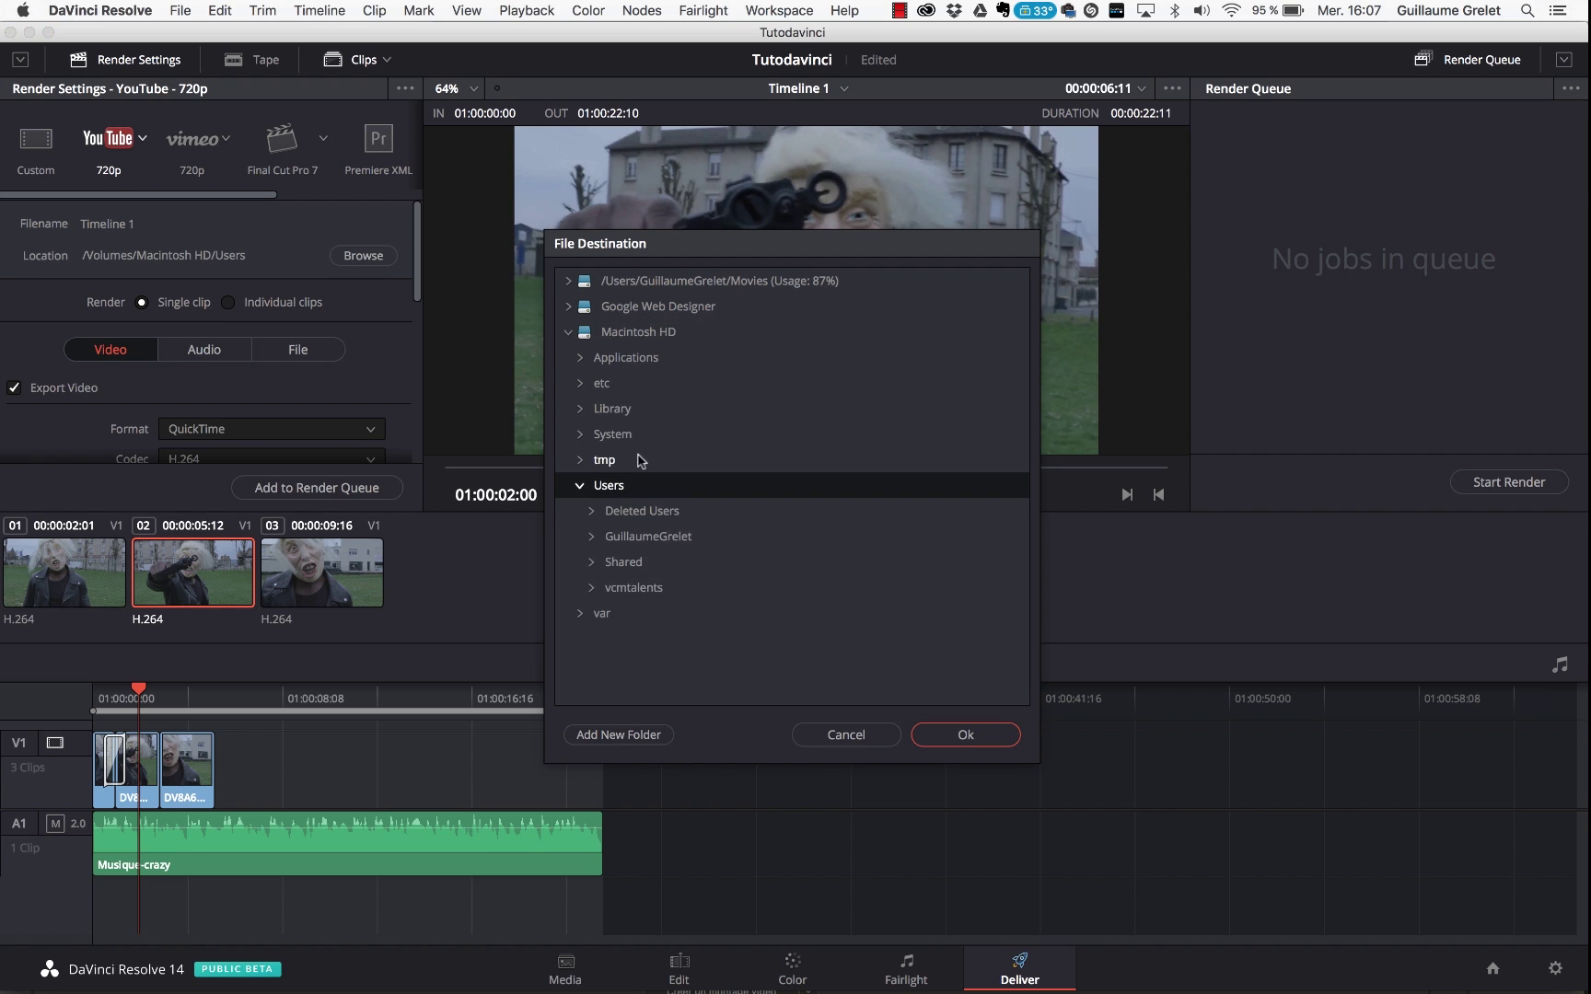
left_click(648, 537)
left_click(643, 359)
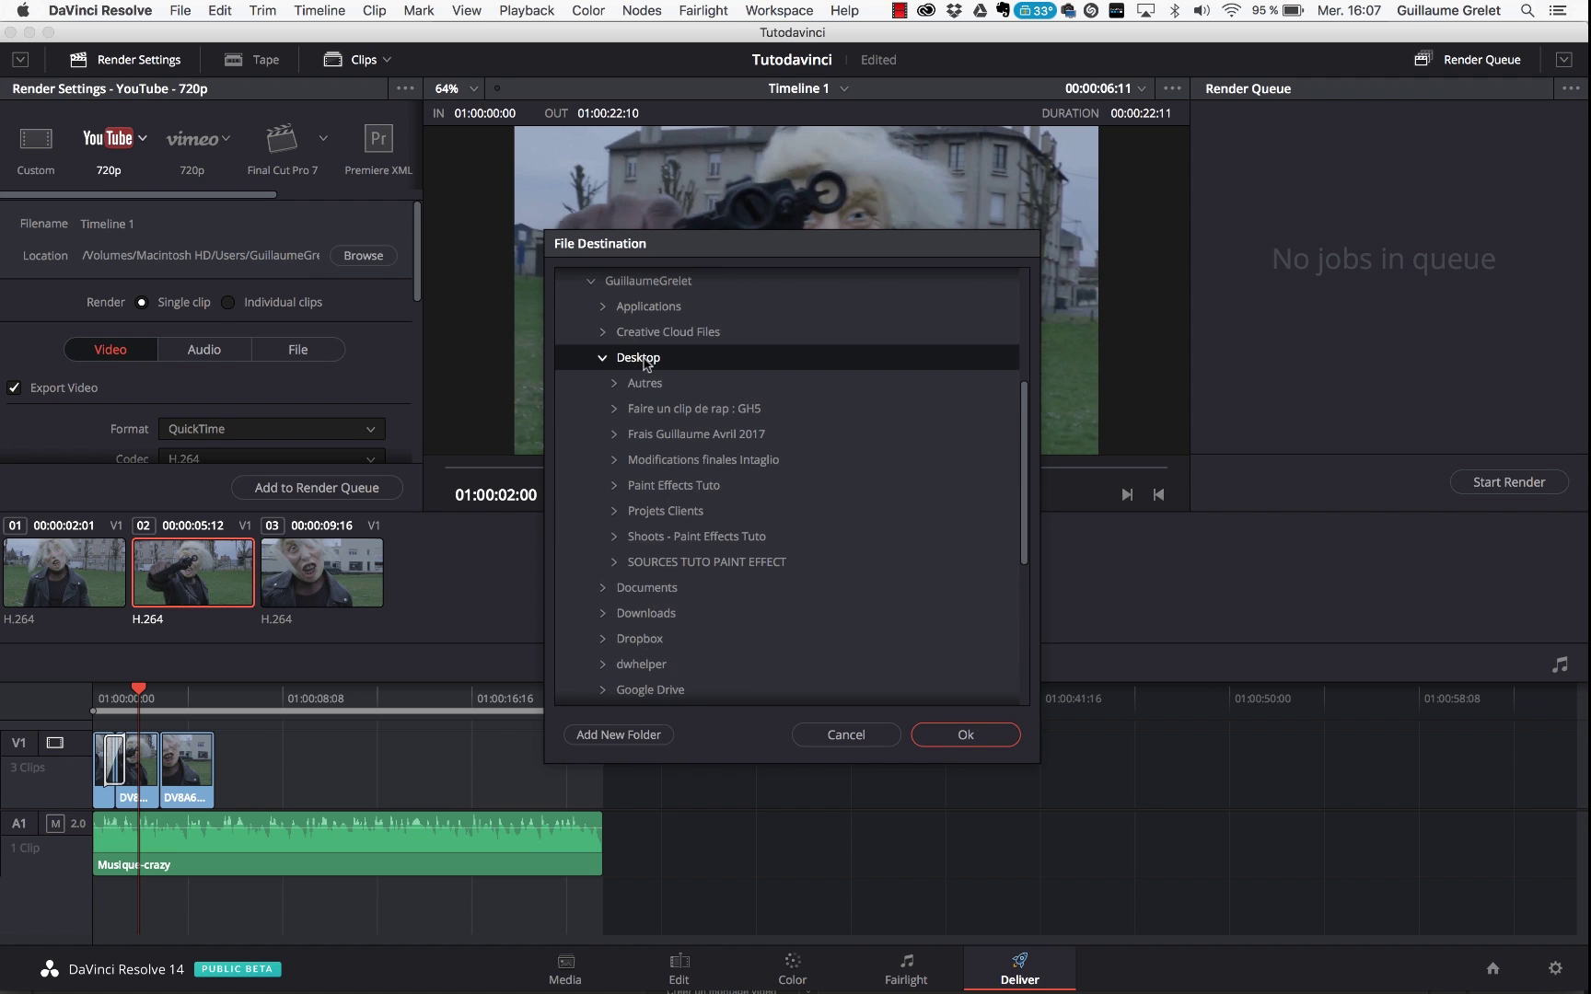
left_click(975, 734)
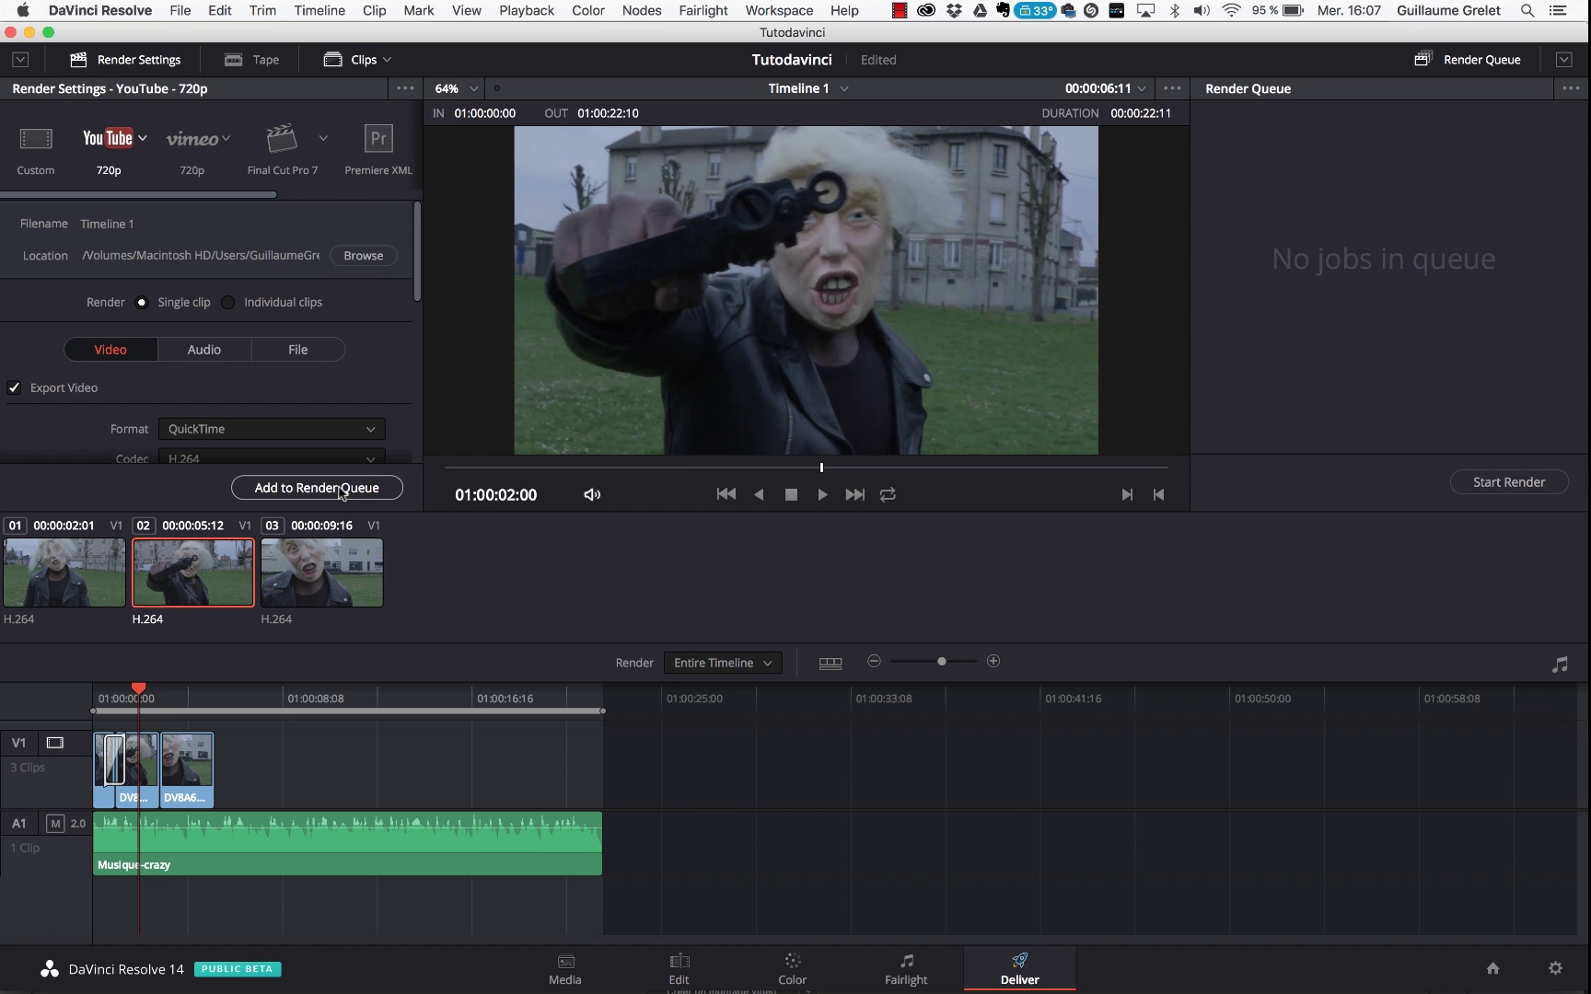
Add Timeline 1 to the render queue and start rendering it.
left_click(373, 486)
left_click(1543, 482)
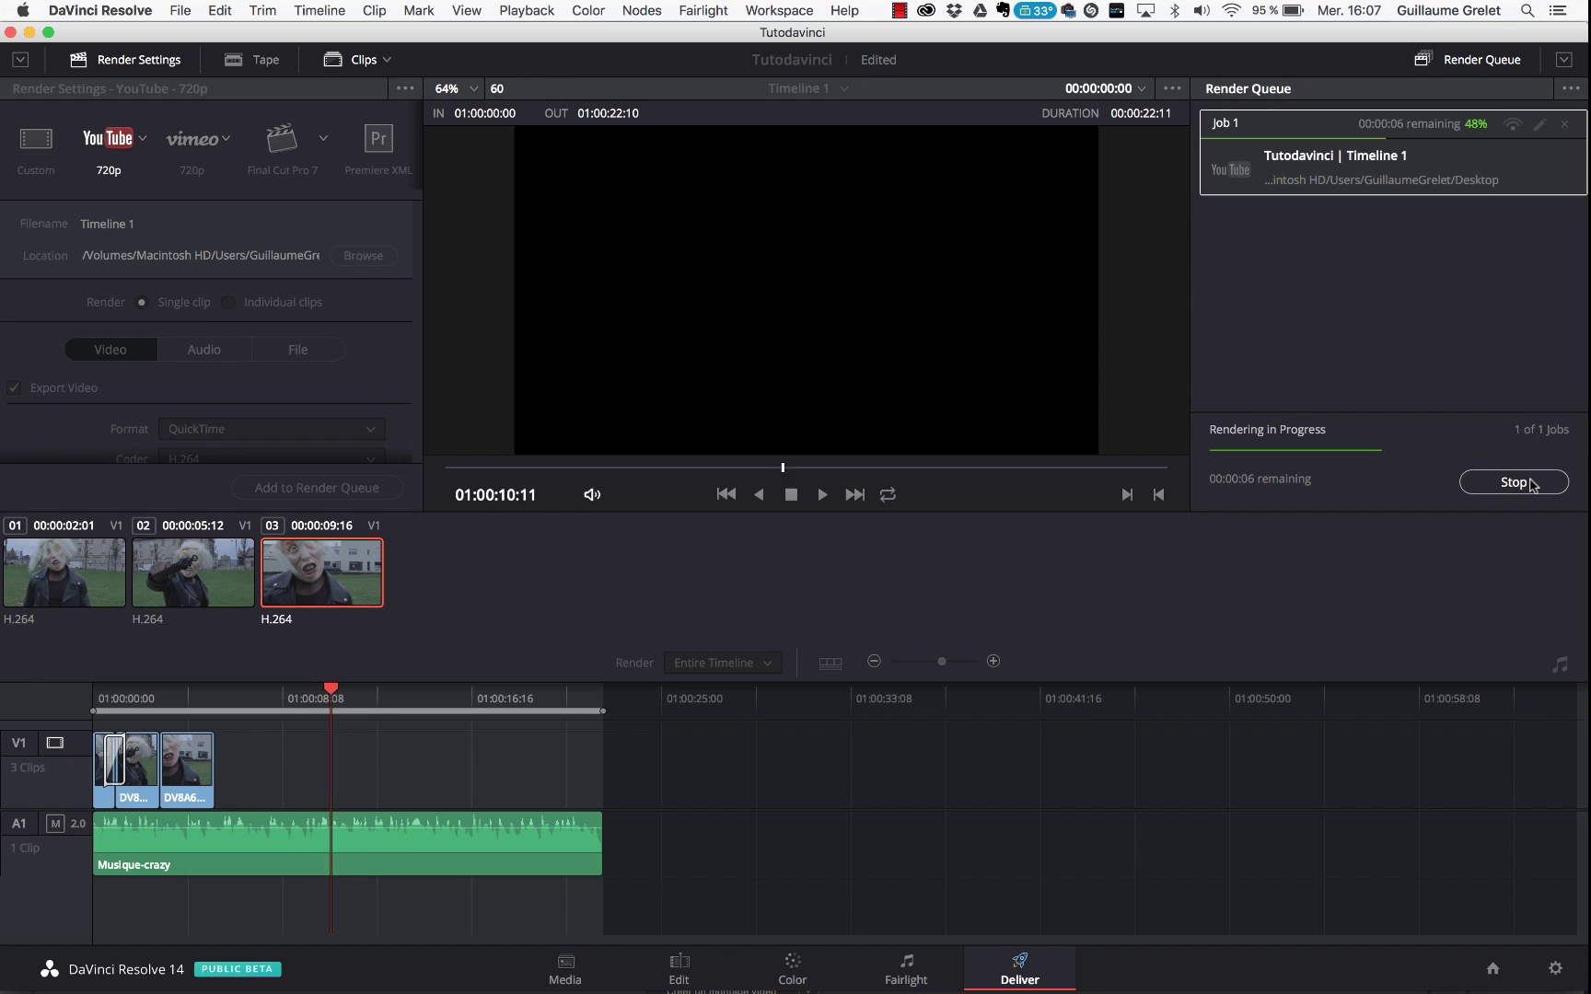
Switch to Finder, preview the rendered Timeline 1.mov in the Bureau folder, and return to DaVinci Resolve.
left_click(63, 989)
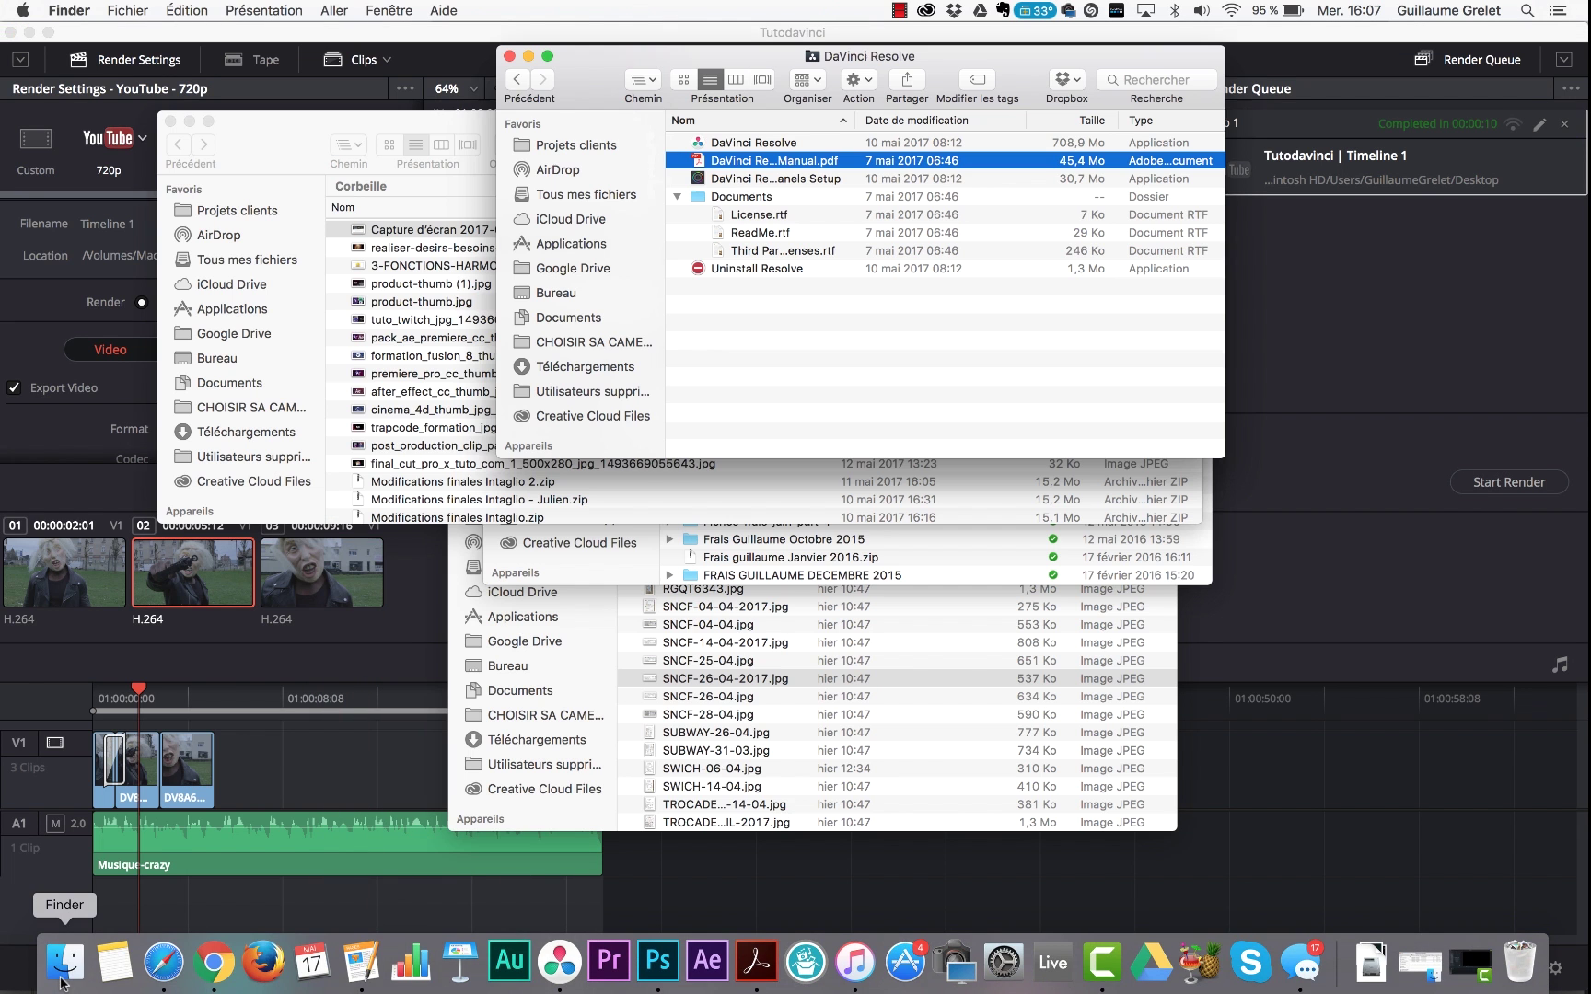
left_click(555, 293)
scroll(747, 276, "down", 5)
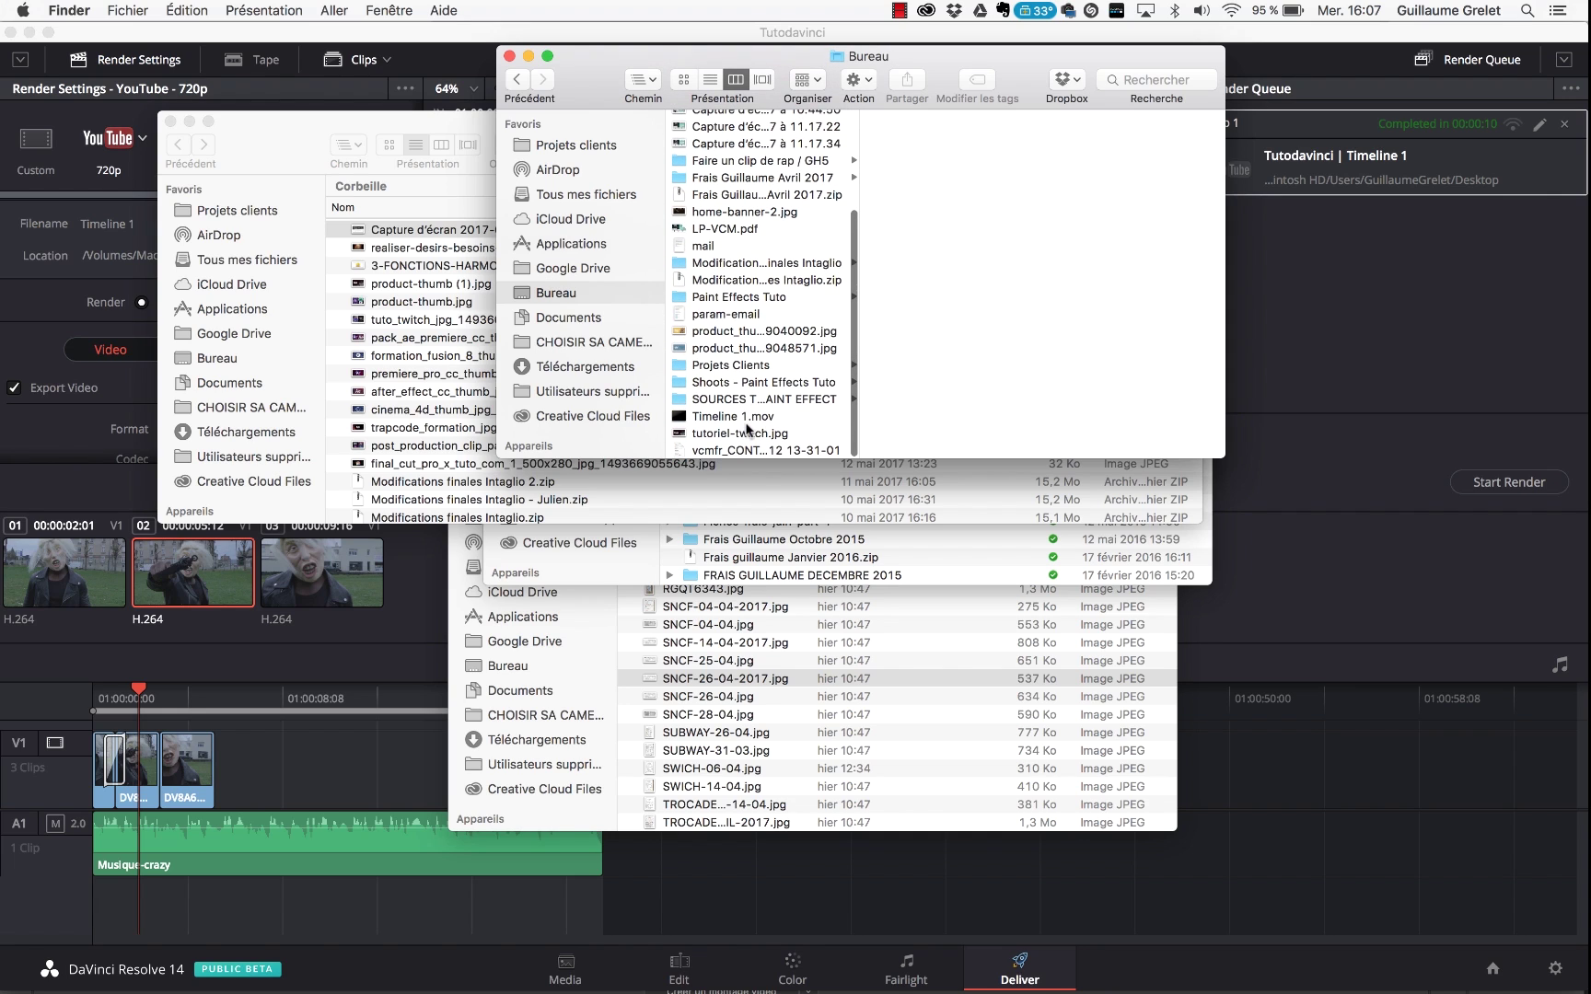
left_click(748, 416)
key("space")
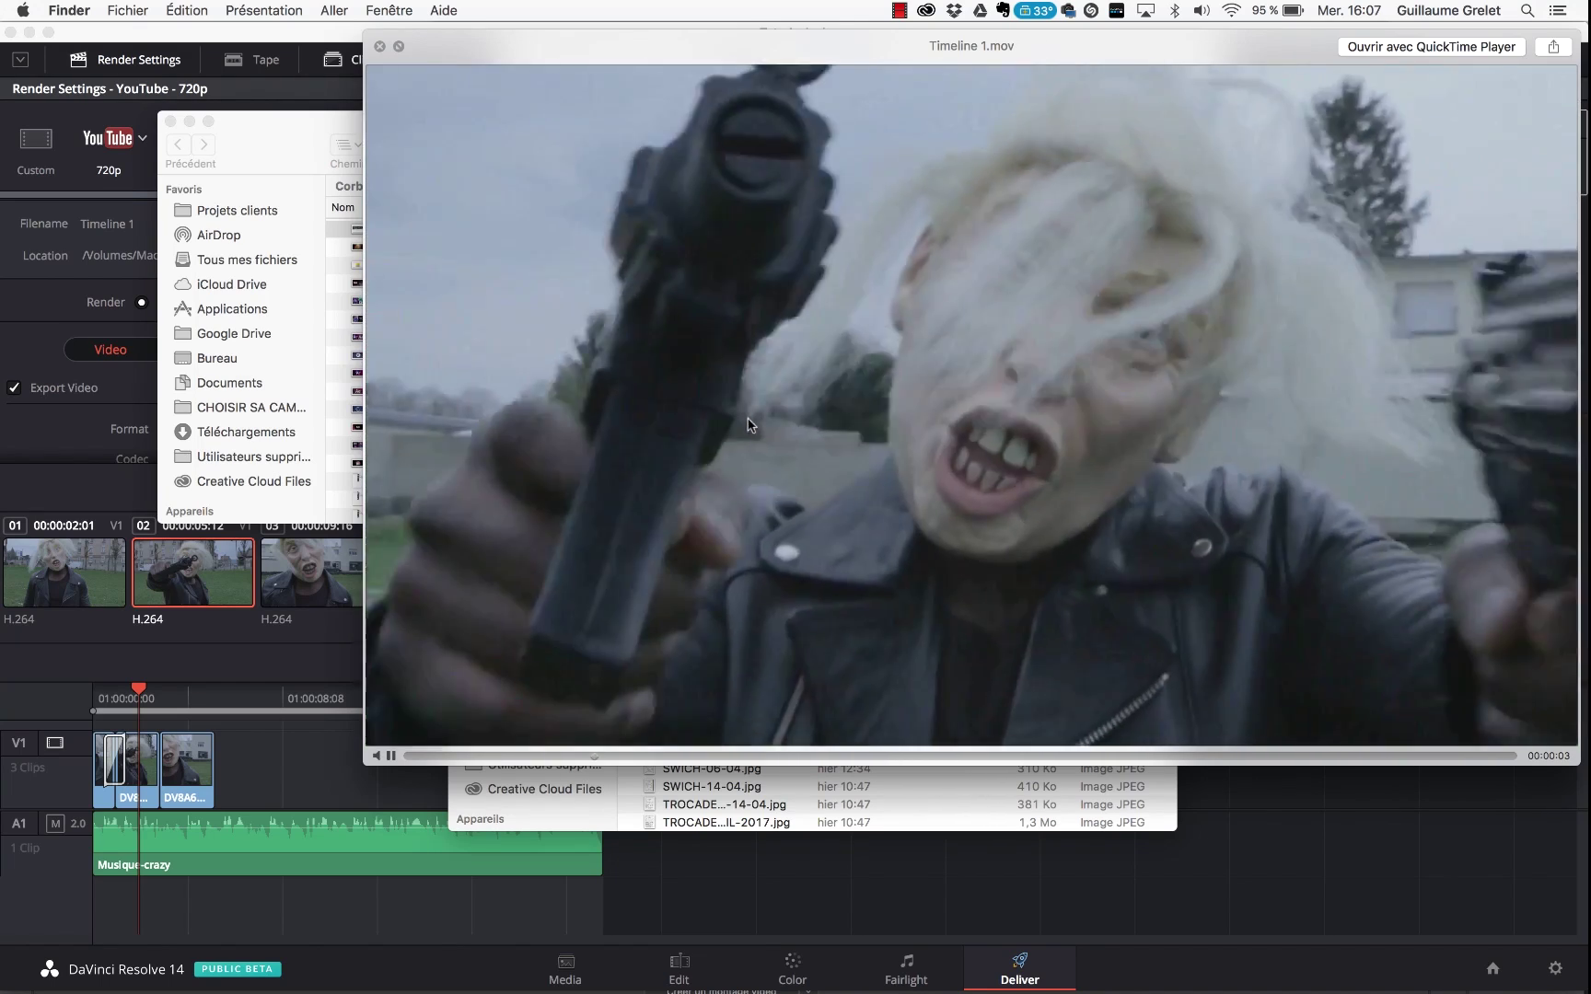
key("space")
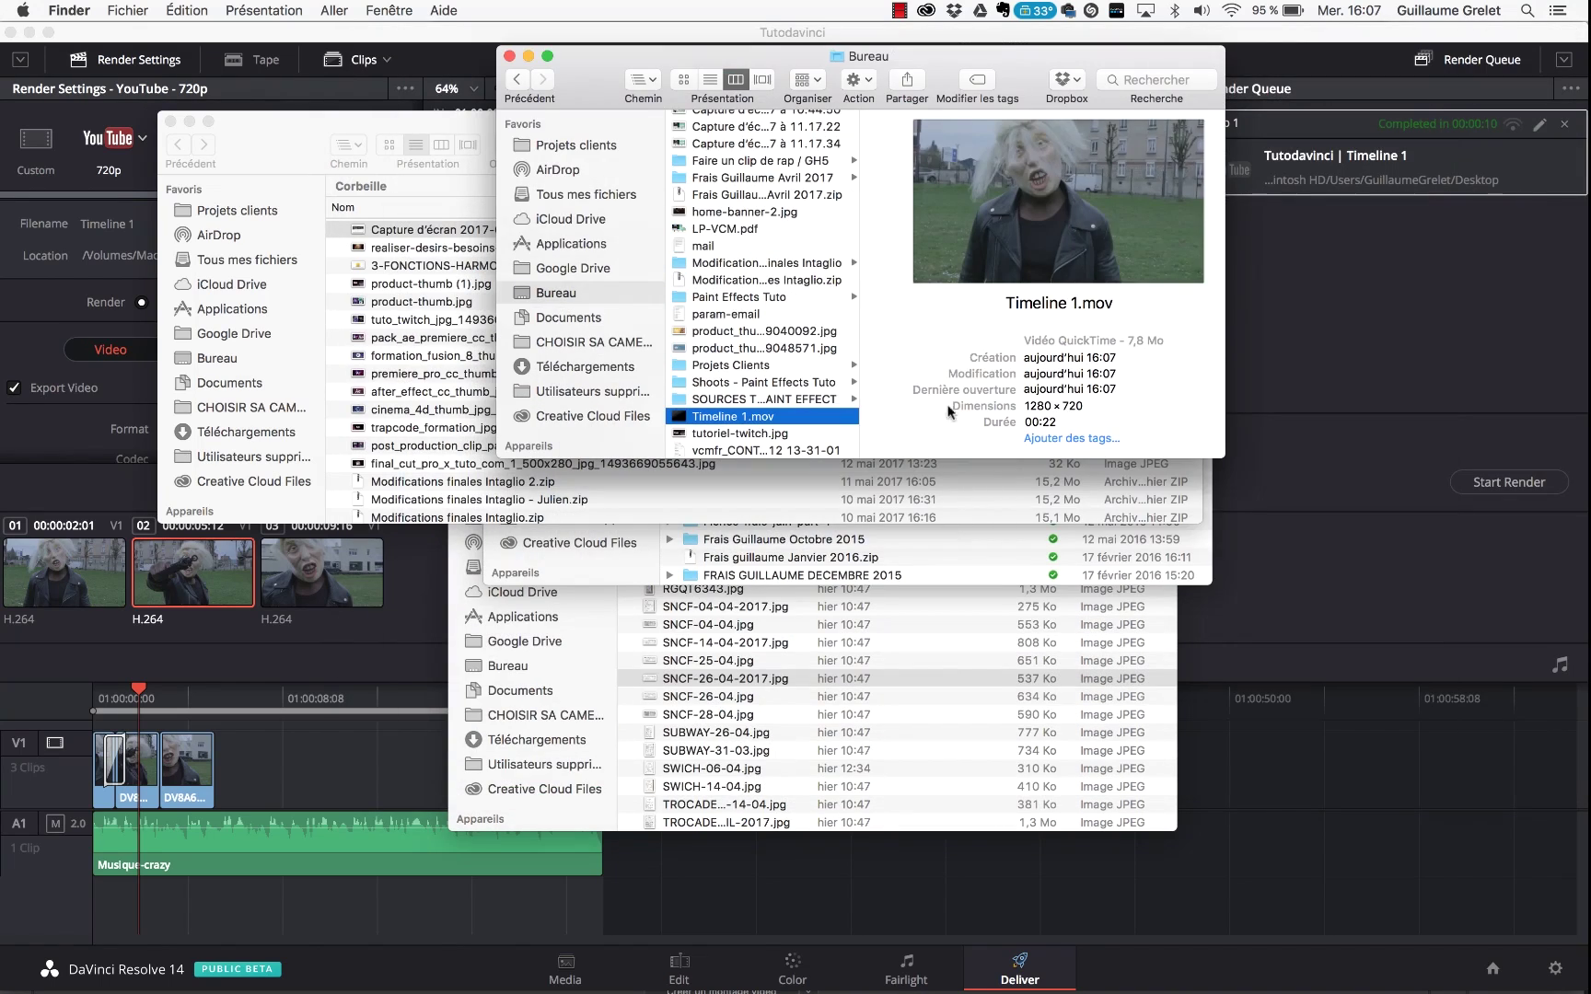
left_click(1381, 359)
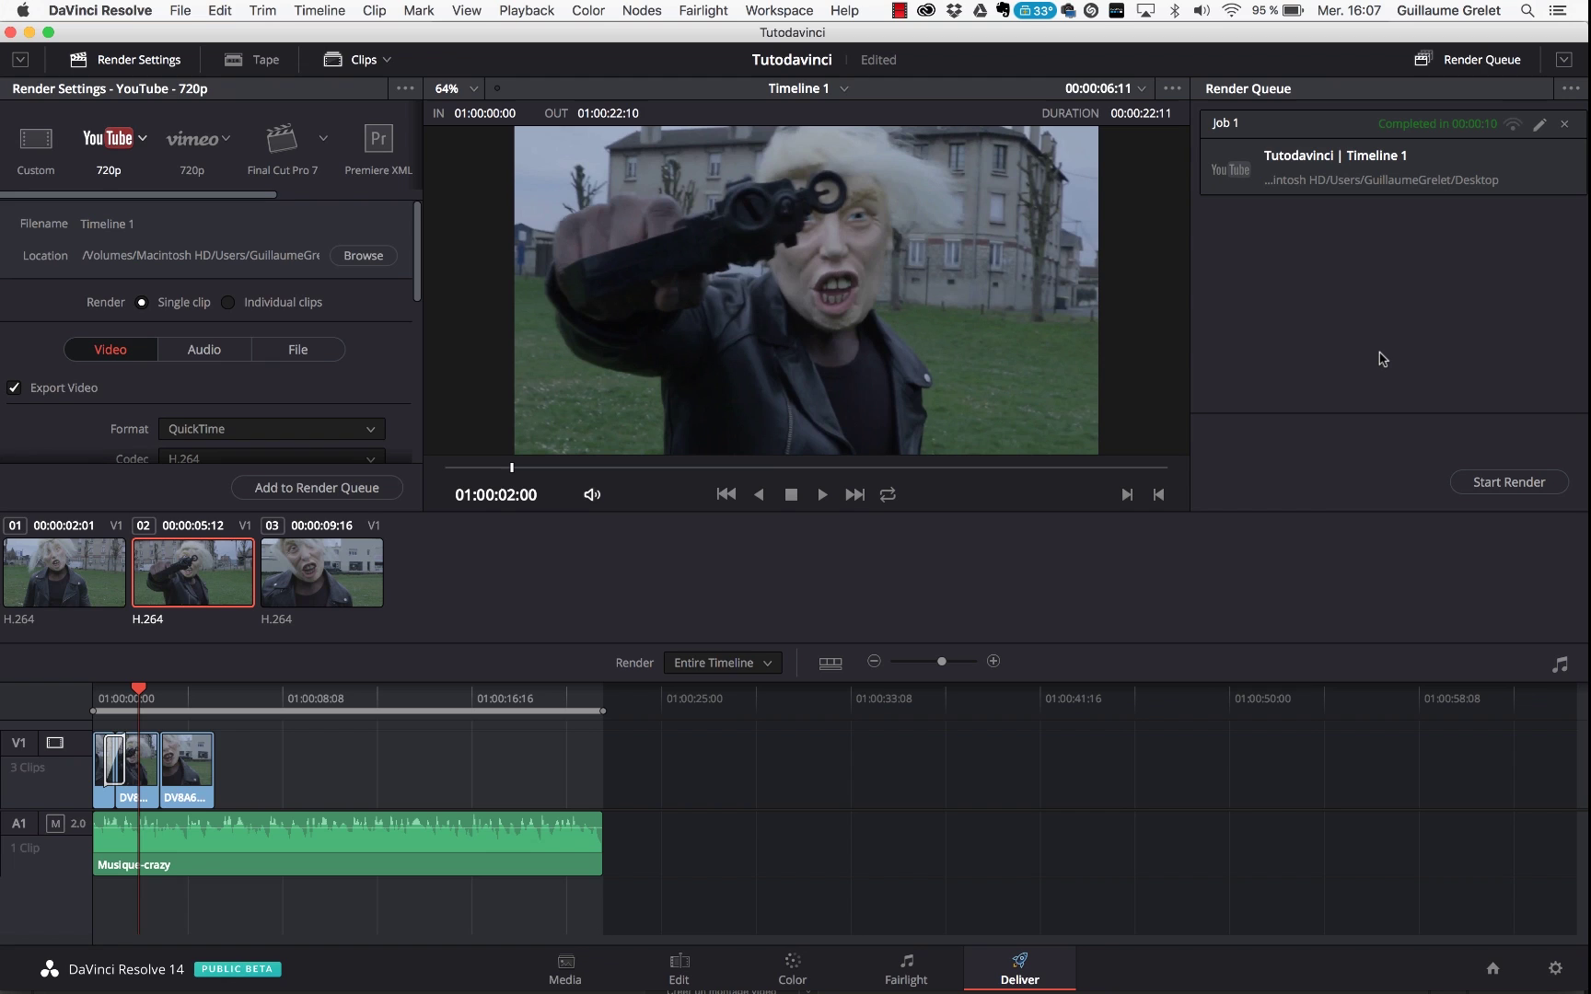